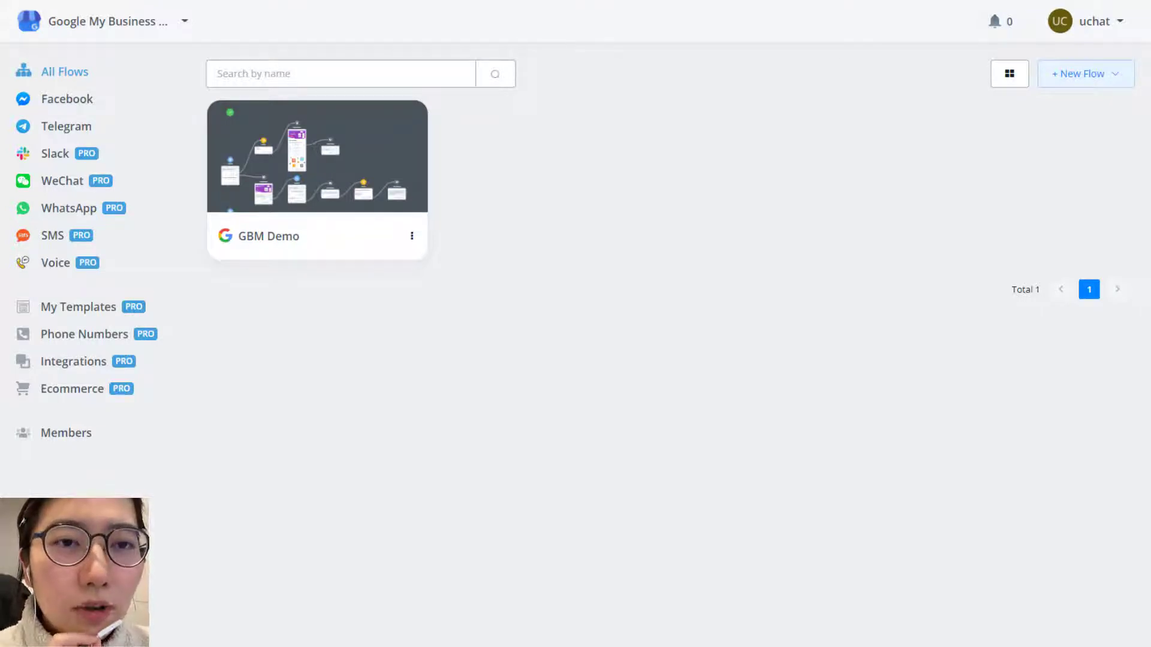
Step: Start a draft of the GBM Demo flow with a Send Message step connected after Start
left_click(326, 199)
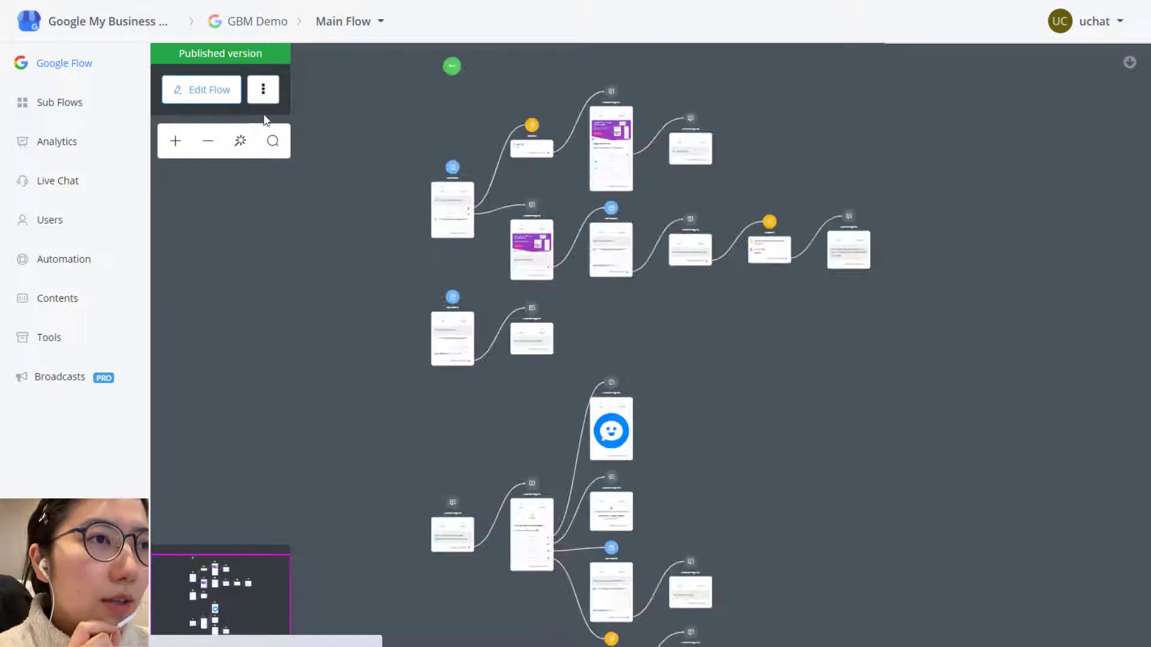
left_click(216, 90)
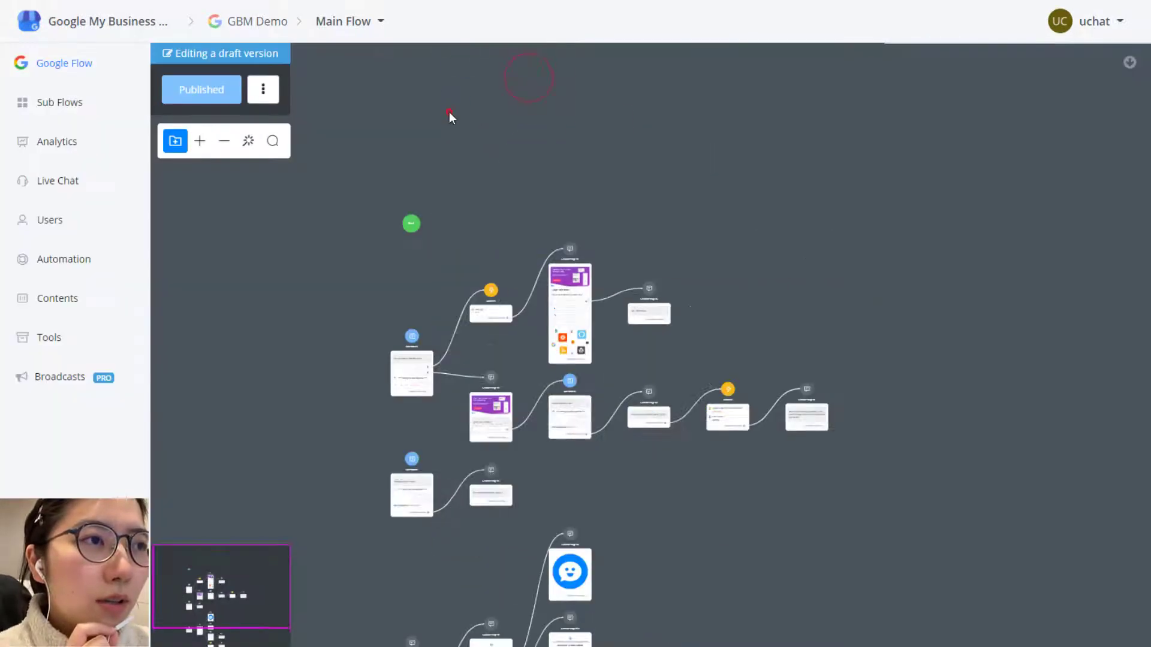
scroll(383, 347, "up", 2)
scroll(434, 342, "up", 2)
scroll(442, 333, "up", 2)
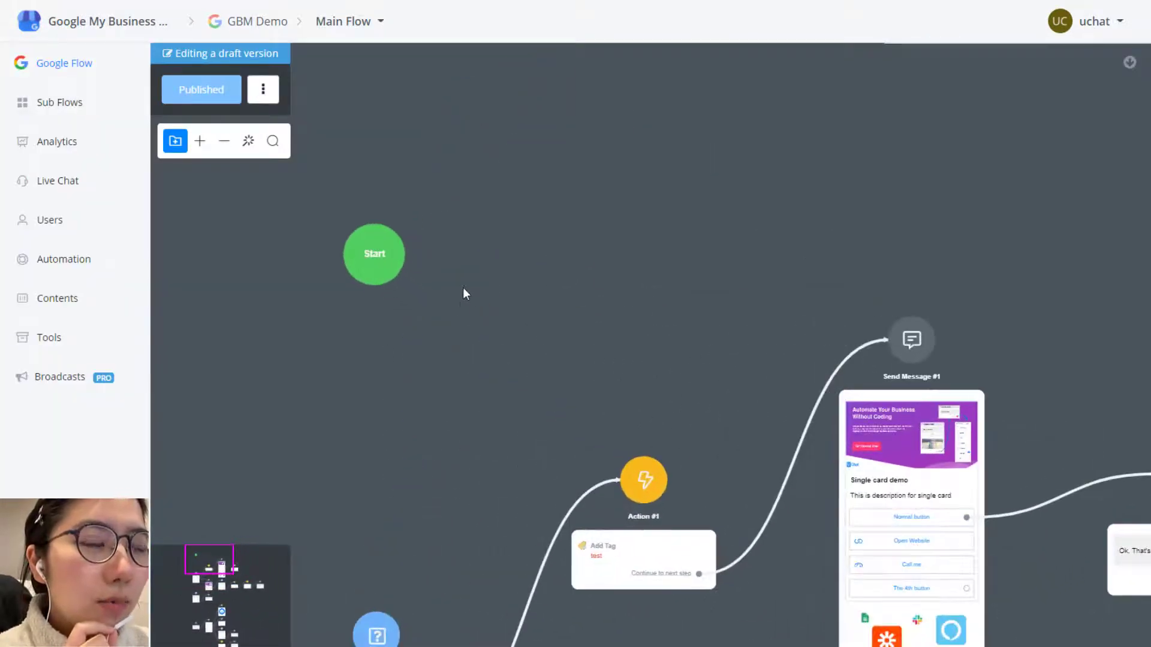
scroll(462, 298, "up", 2)
left_click_drag(393, 257, 477, 196)
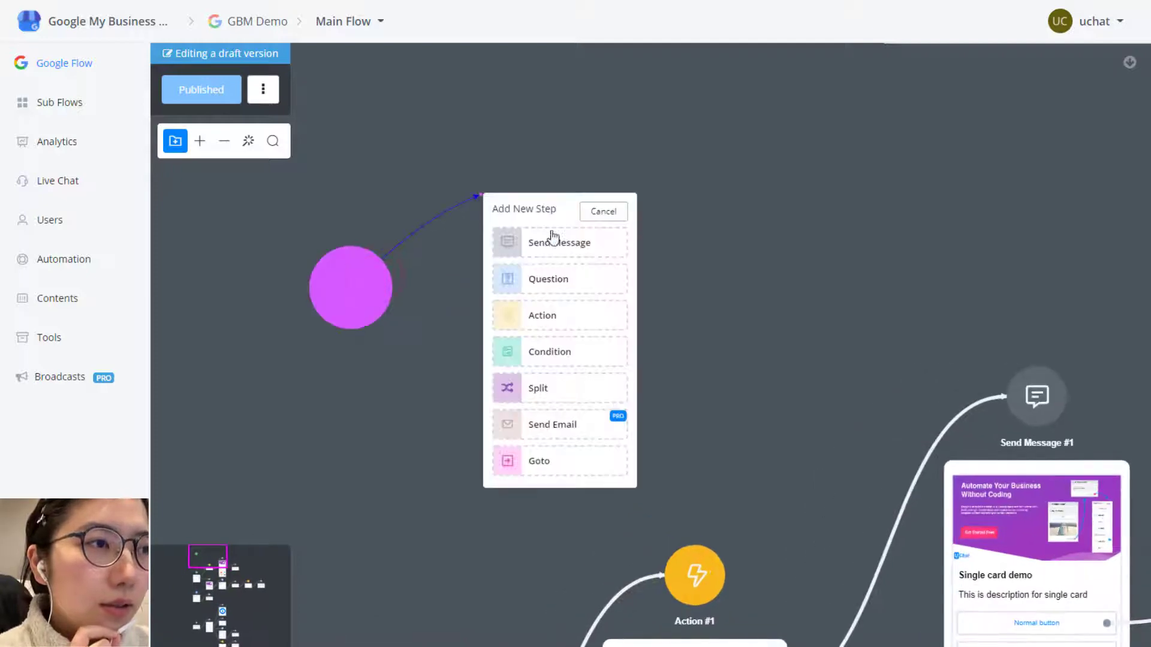
left_click(564, 243)
left_click(677, 397)
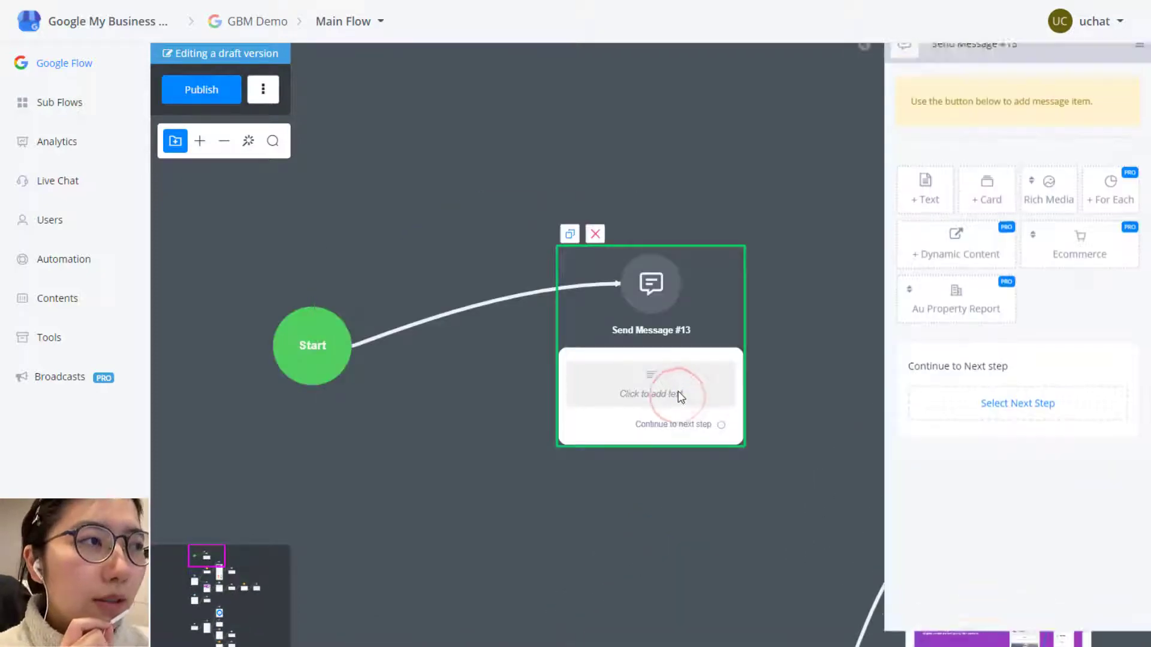
Step: Add a text item reading 'hello, welcome' to the message
left_click(927, 193)
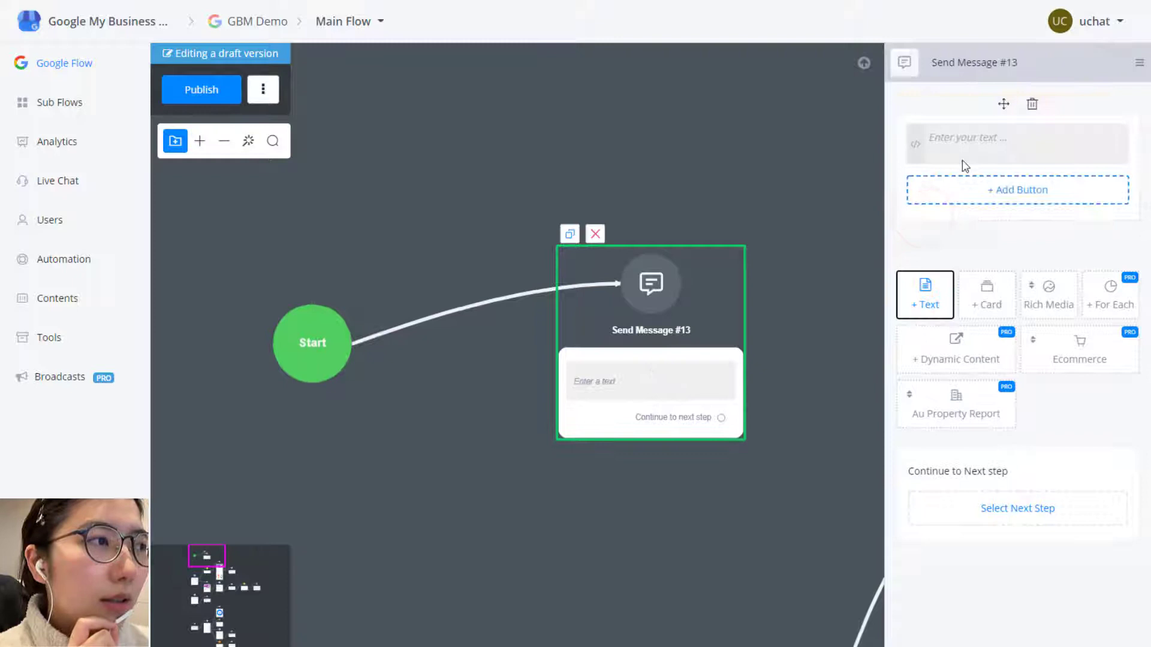
left_click(970, 143)
type("hello, welcome")
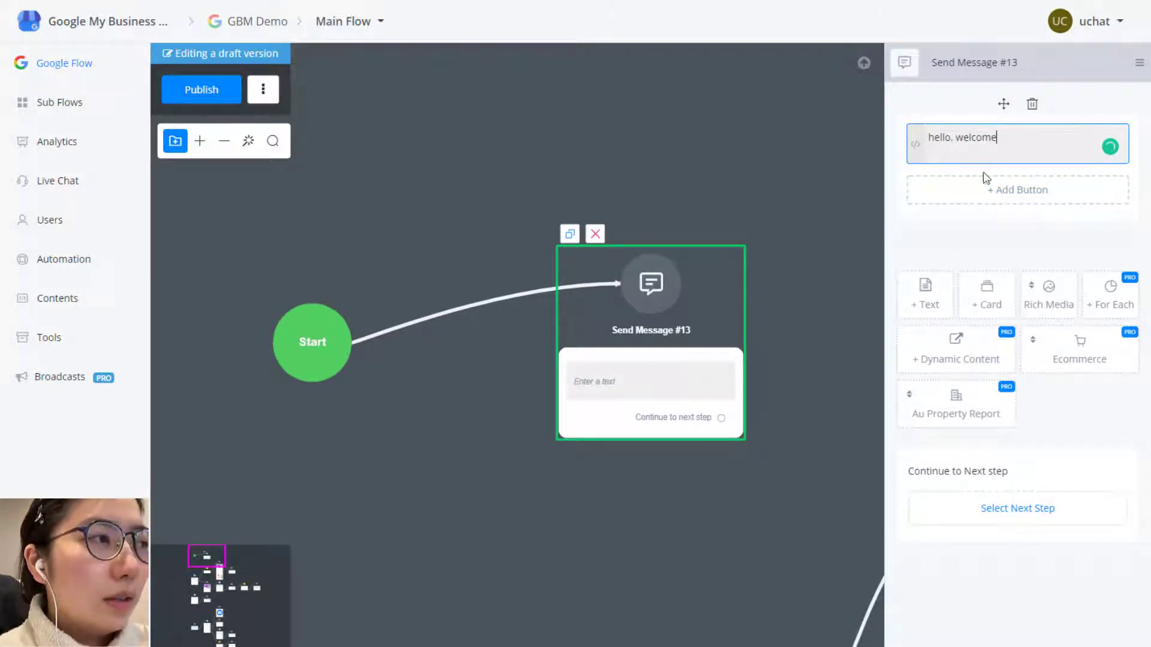
left_click(955, 242)
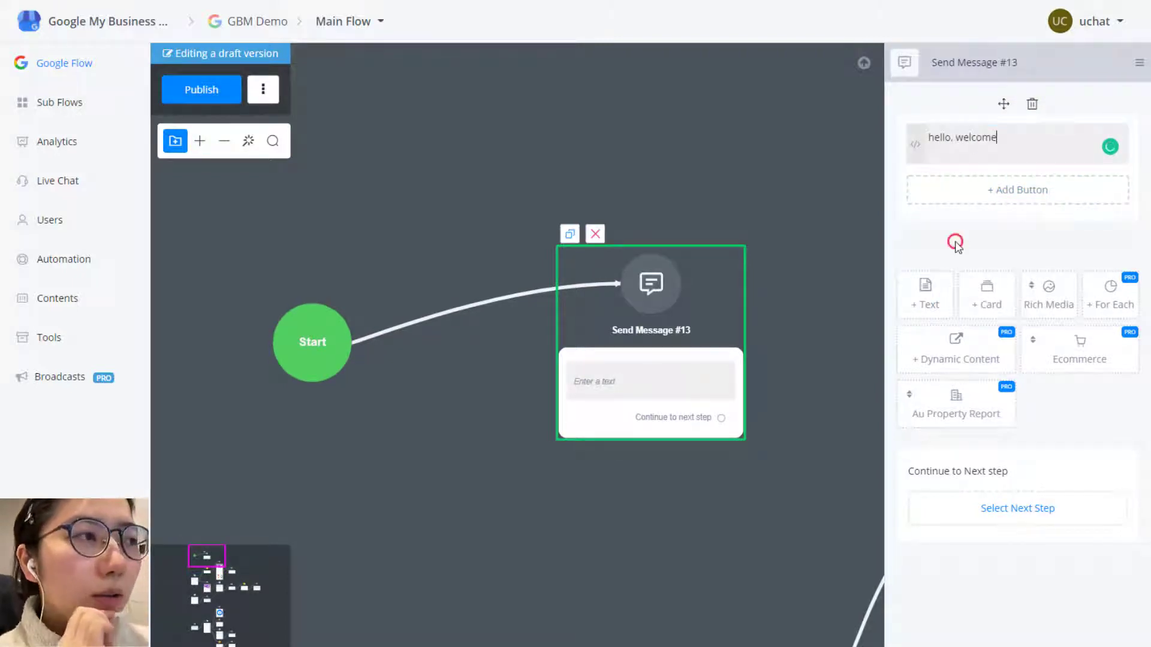
Step: Add a card titled 'Let's try some features!' with subtitle 'Press the button below' and a pointing-down emoji
left_click(986, 296)
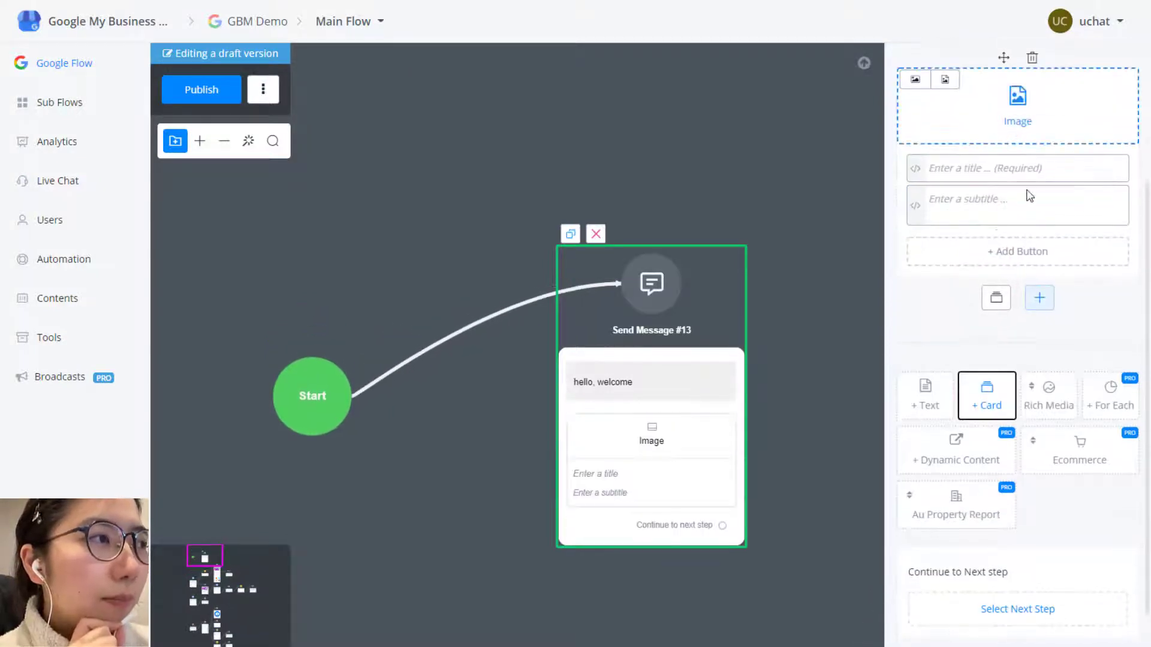
left_click(1030, 198)
left_click(994, 362)
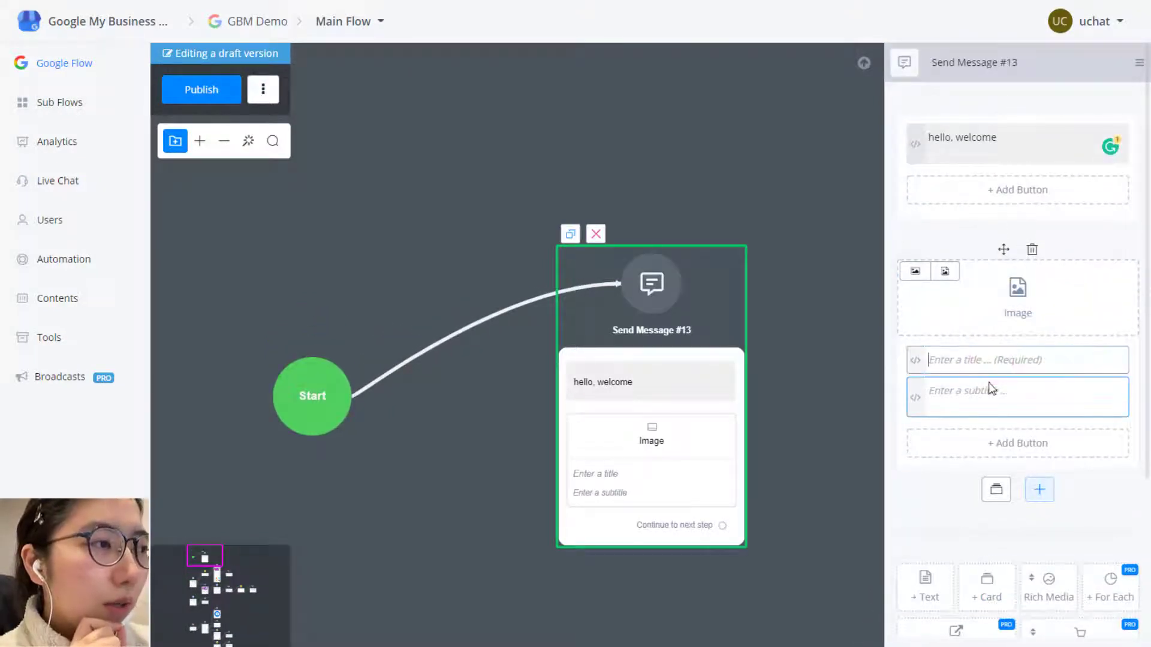
type("Lets")
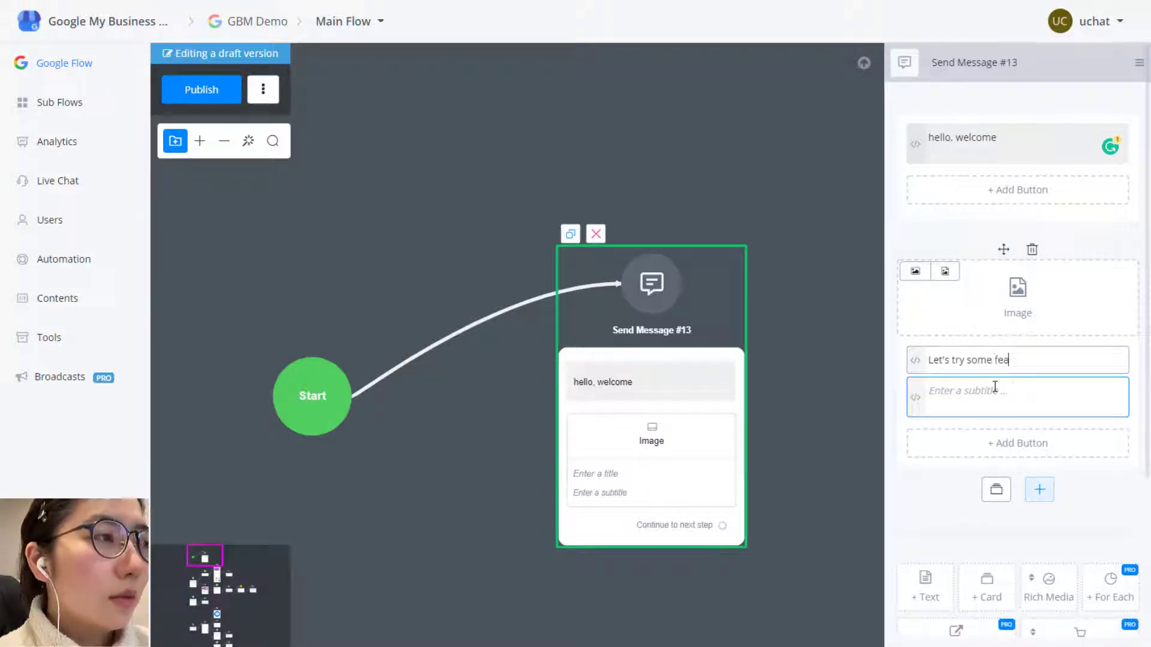
left_click(995, 389)
type("press the but")
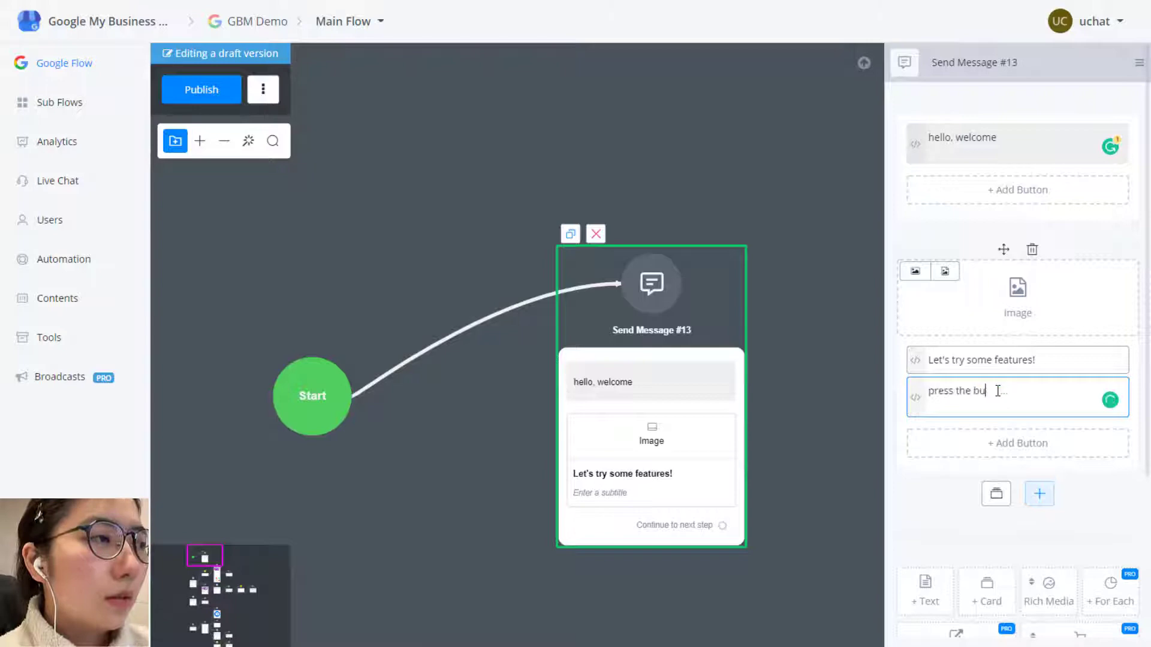
type("ton below")
left_click(916, 397)
left_click(729, 275)
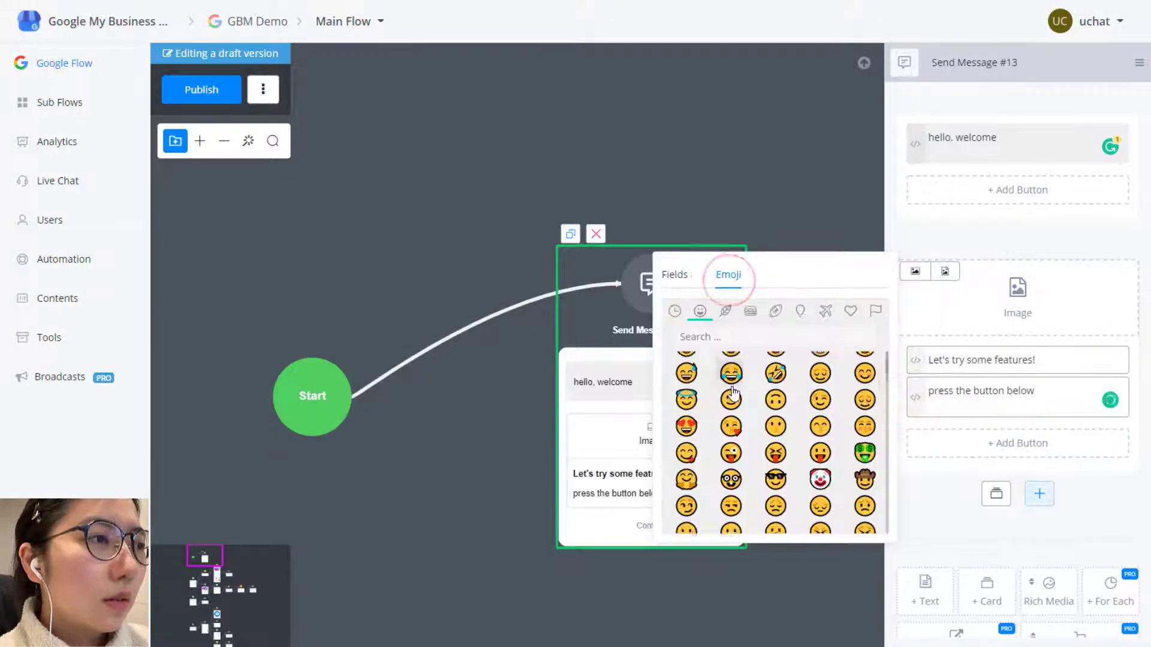
left_click(686, 369)
left_click(935, 392)
key("BackSpace")
type("P")
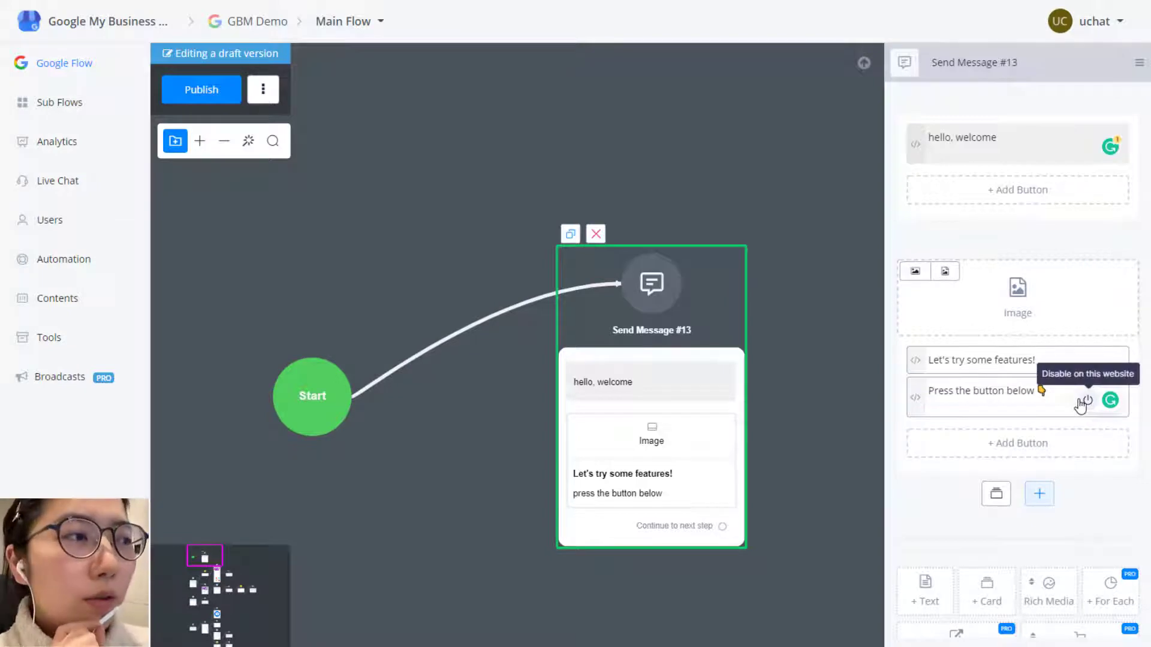
Step: Add a Send Image button to the card leading to a new Send Message step
left_click(1067, 441)
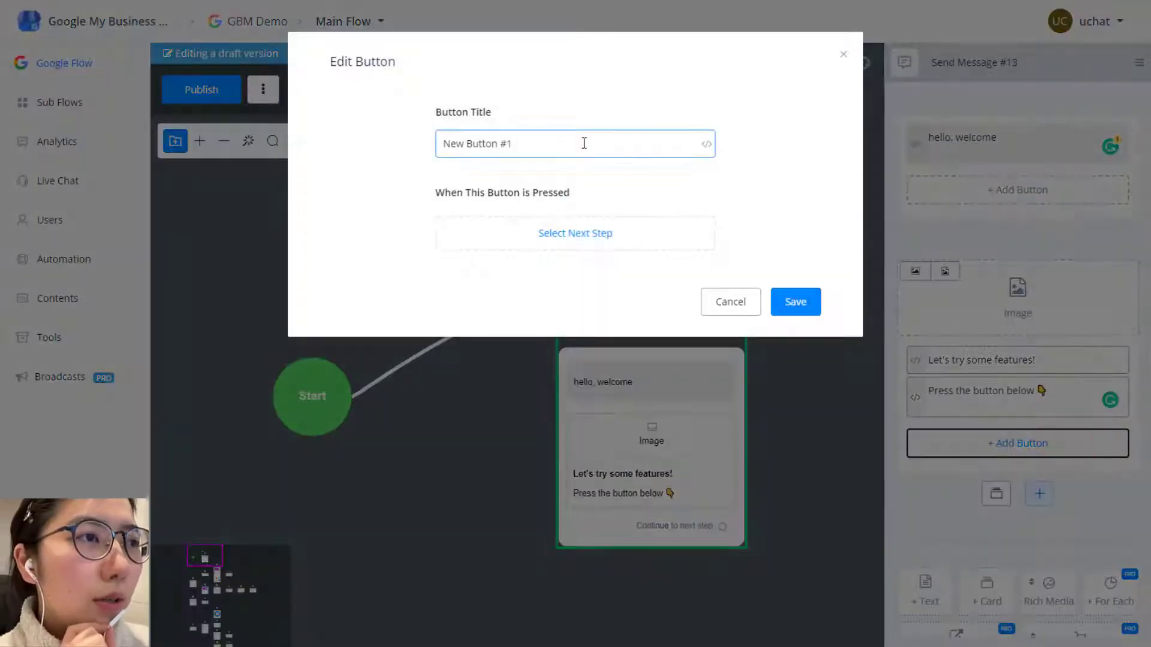
left_click_drag(572, 144, 430, 158)
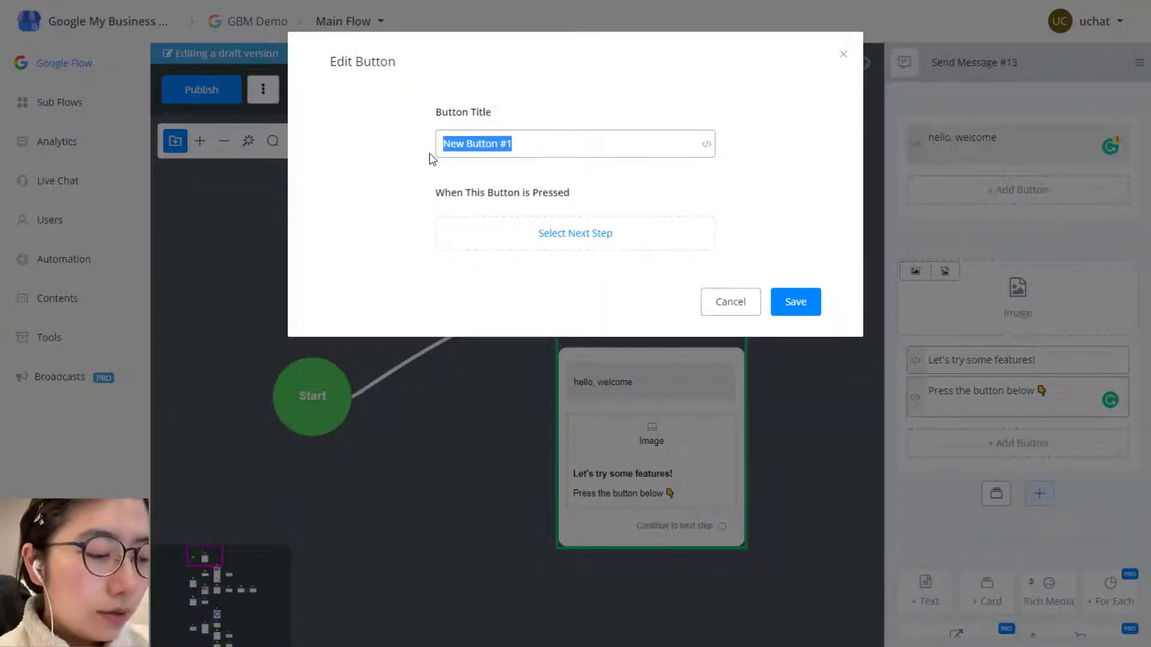
type("Sne")
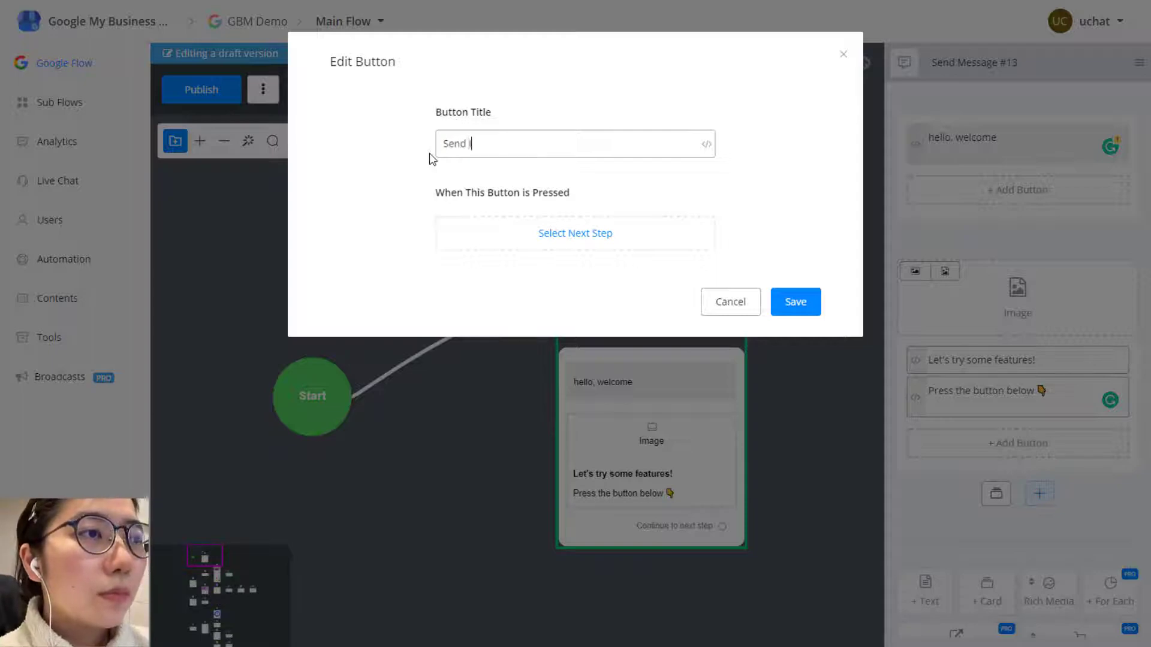
left_click(568, 235)
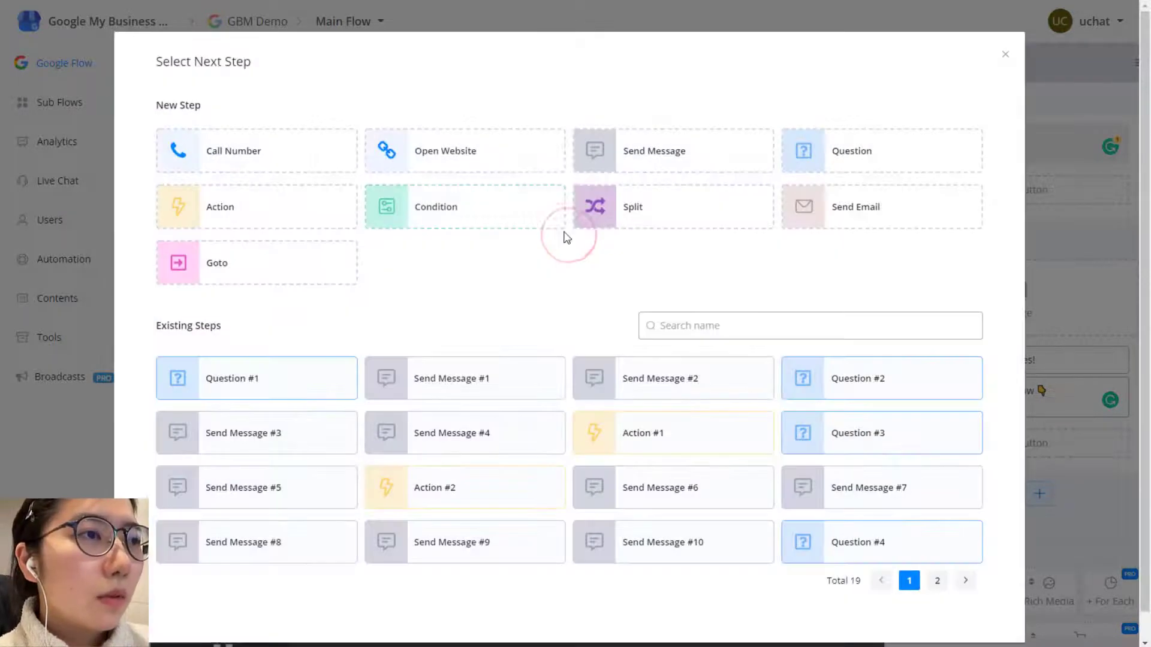
left_click(650, 155)
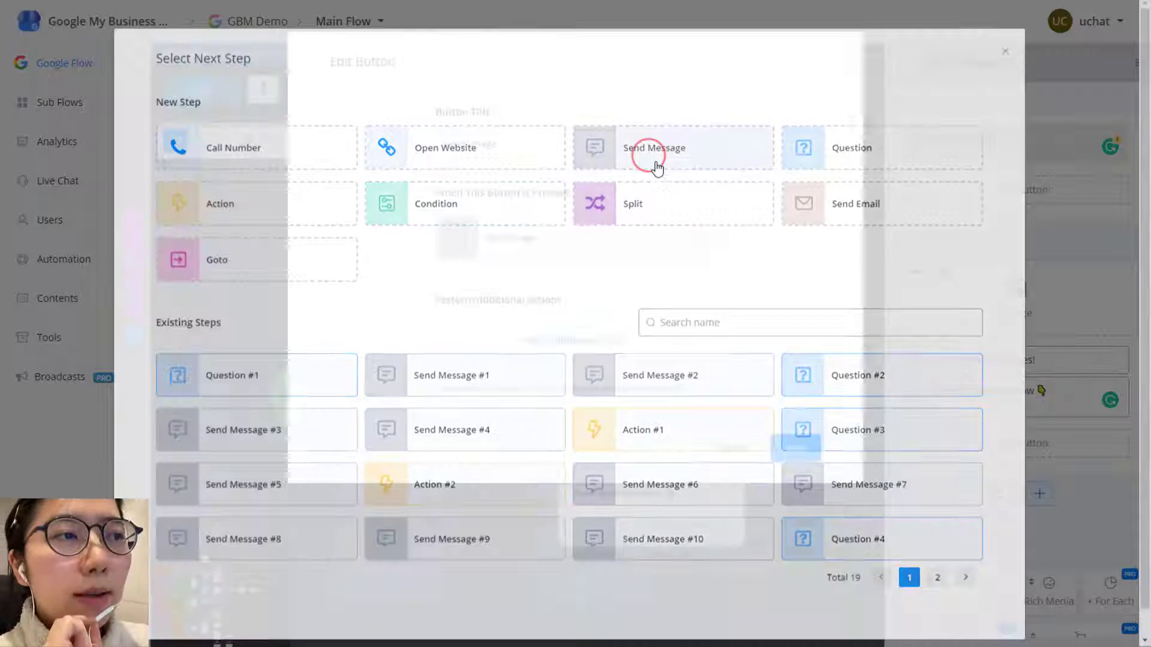
left_click(787, 456)
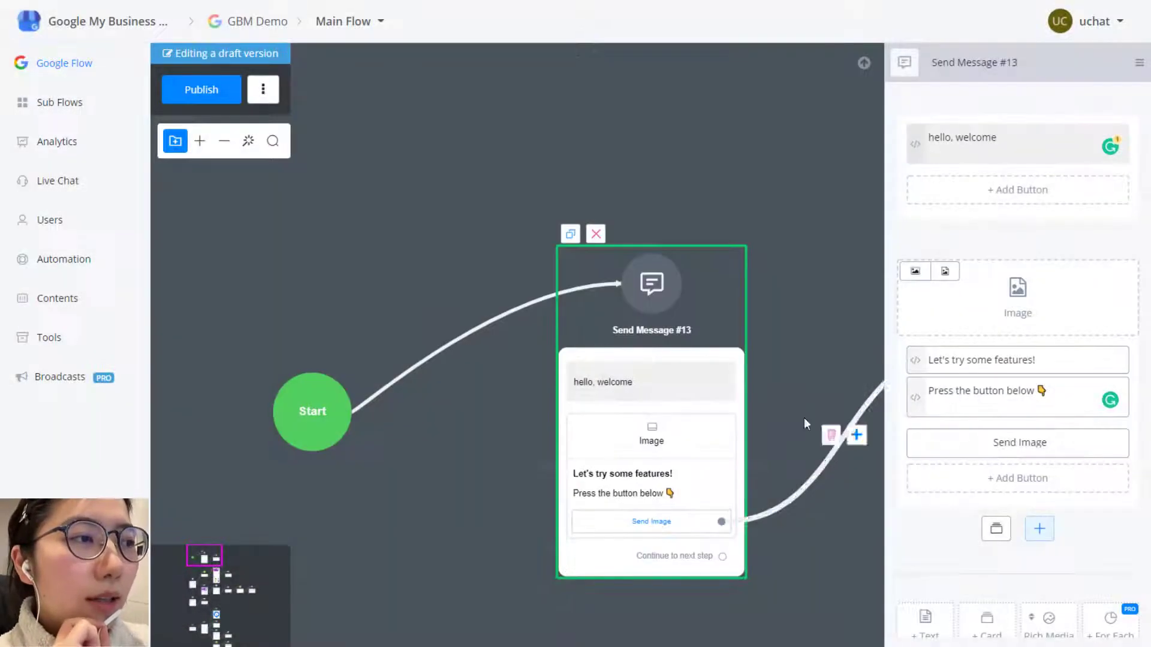
Step: Give the Send Image step an image loaded from the pasted chat-bubble smiley URL
left_click_drag(804, 418, 578, 231)
left_click(784, 293)
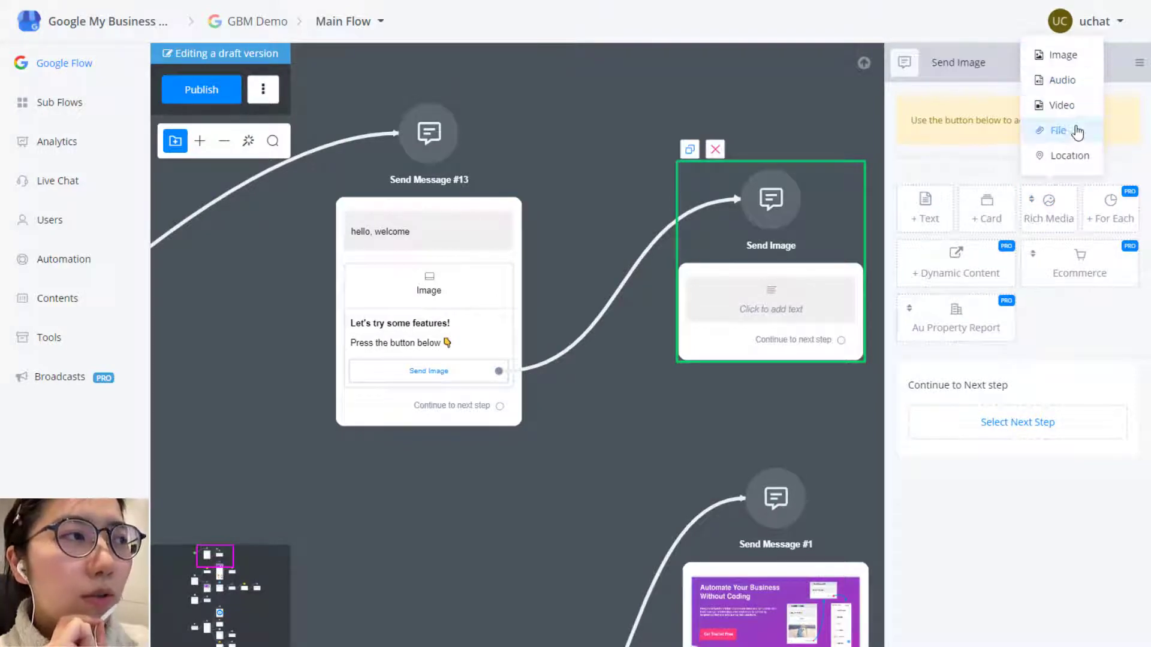
left_click(1063, 55)
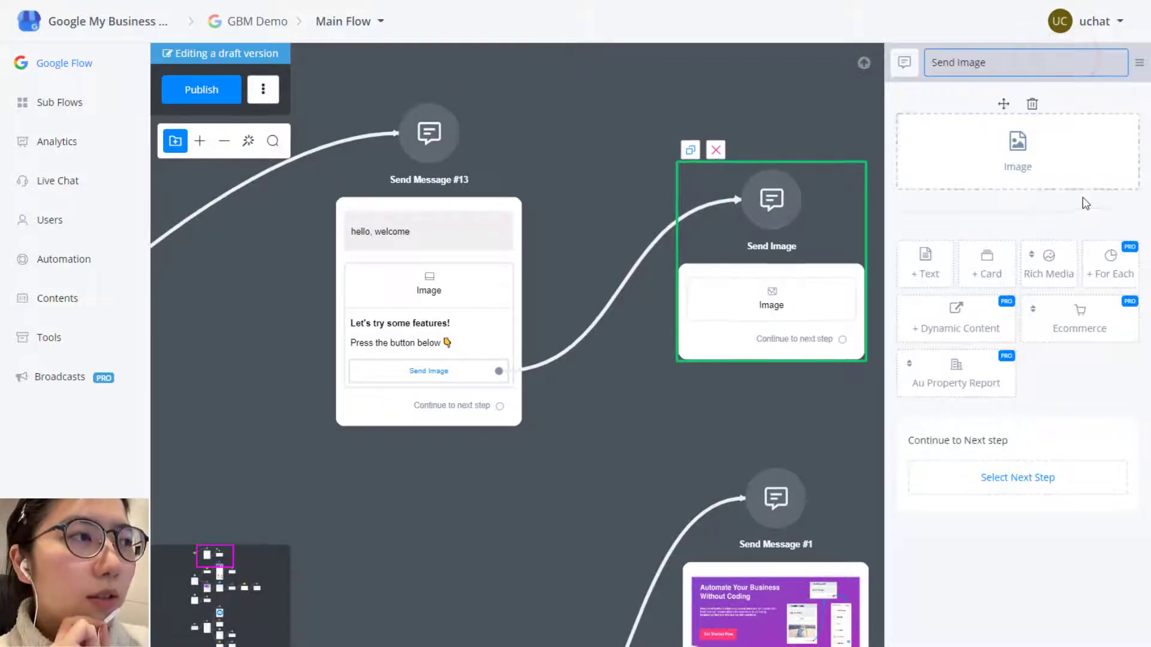
left_click(1021, 153)
left_click(397, 106)
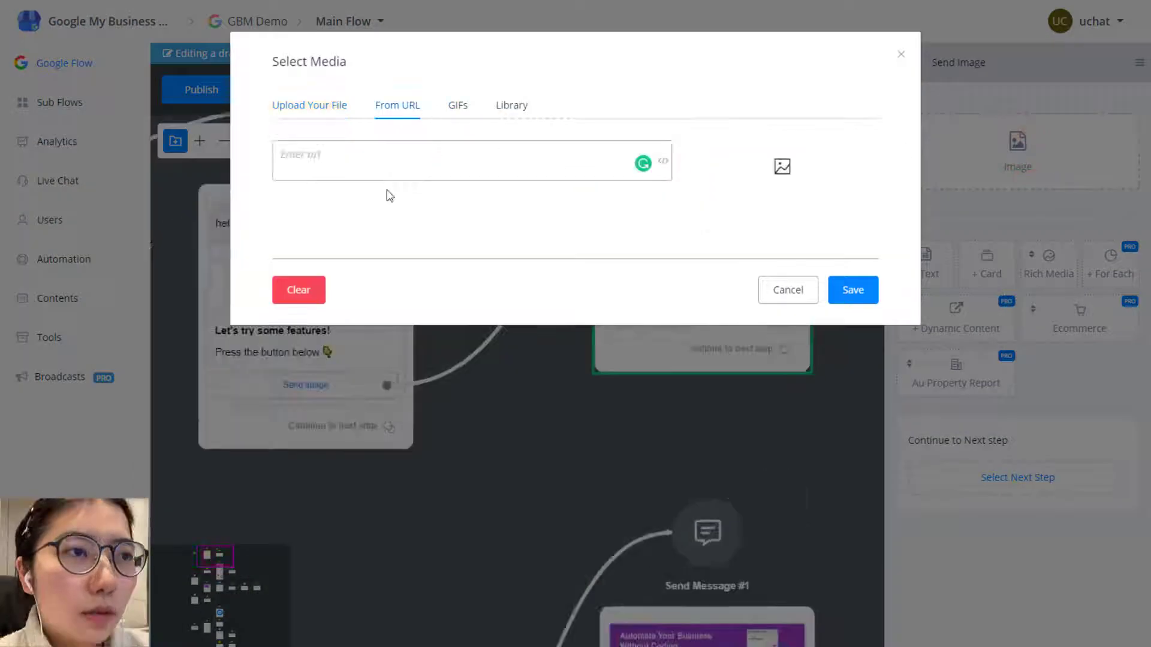
left_click(379, 169)
key("ctrl+v")
left_click(440, 240)
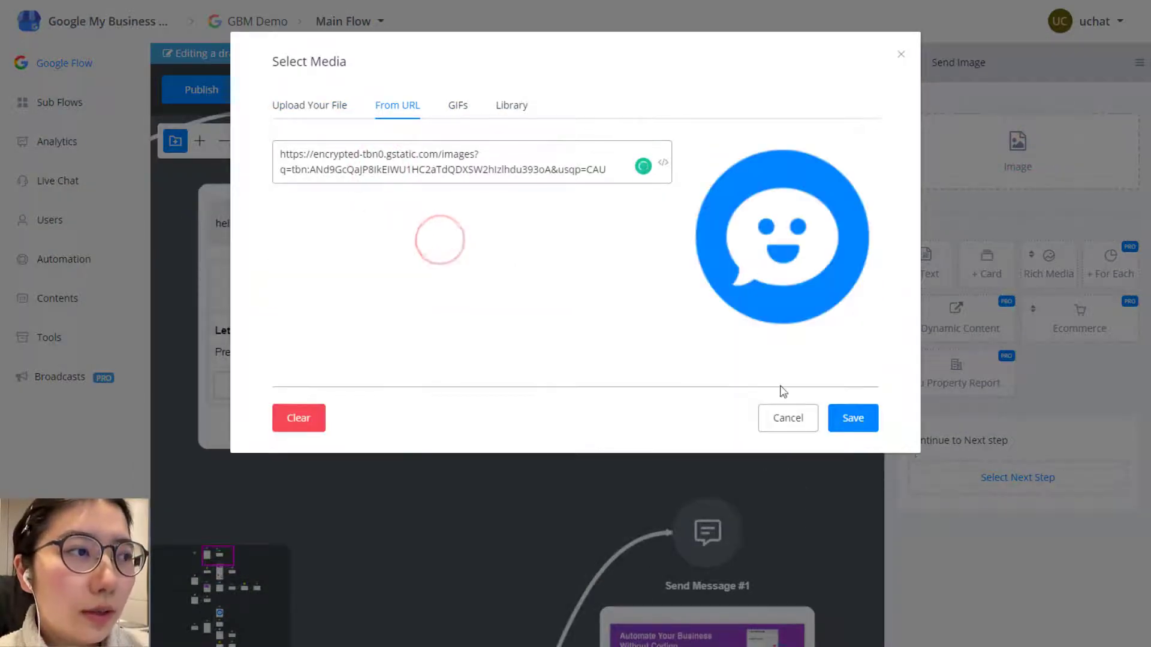
left_click(856, 416)
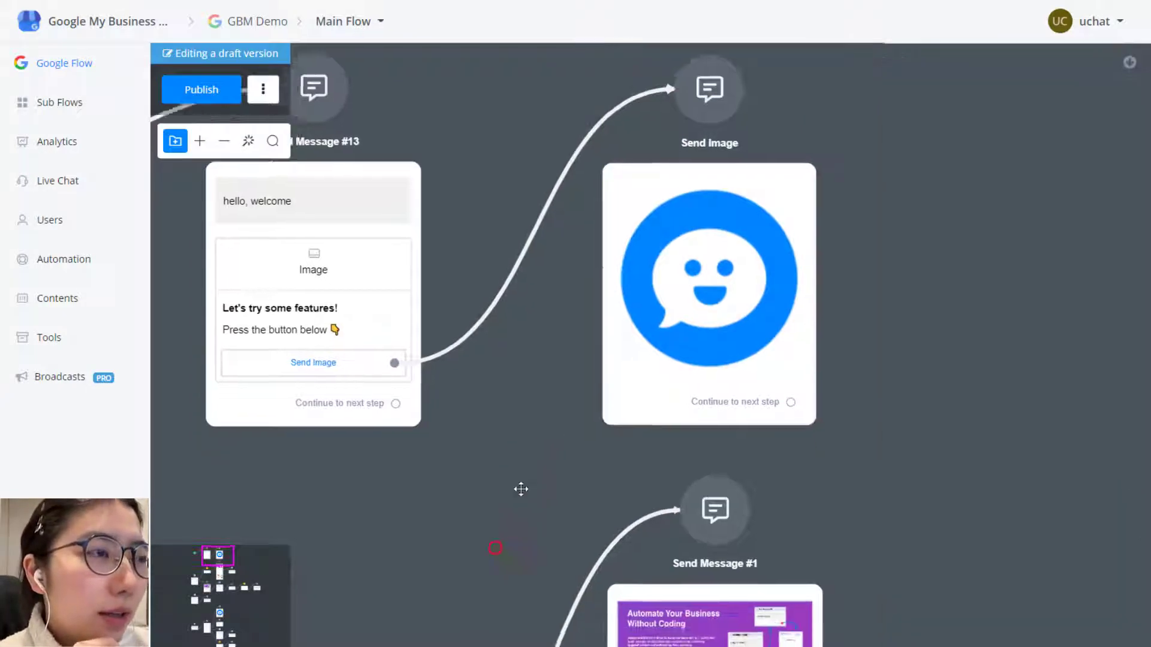
Step: Add a Send Location button to the welcome message leading to a new Send Message step
left_click_drag(520, 481, 555, 376)
scroll(539, 357, "down", 2)
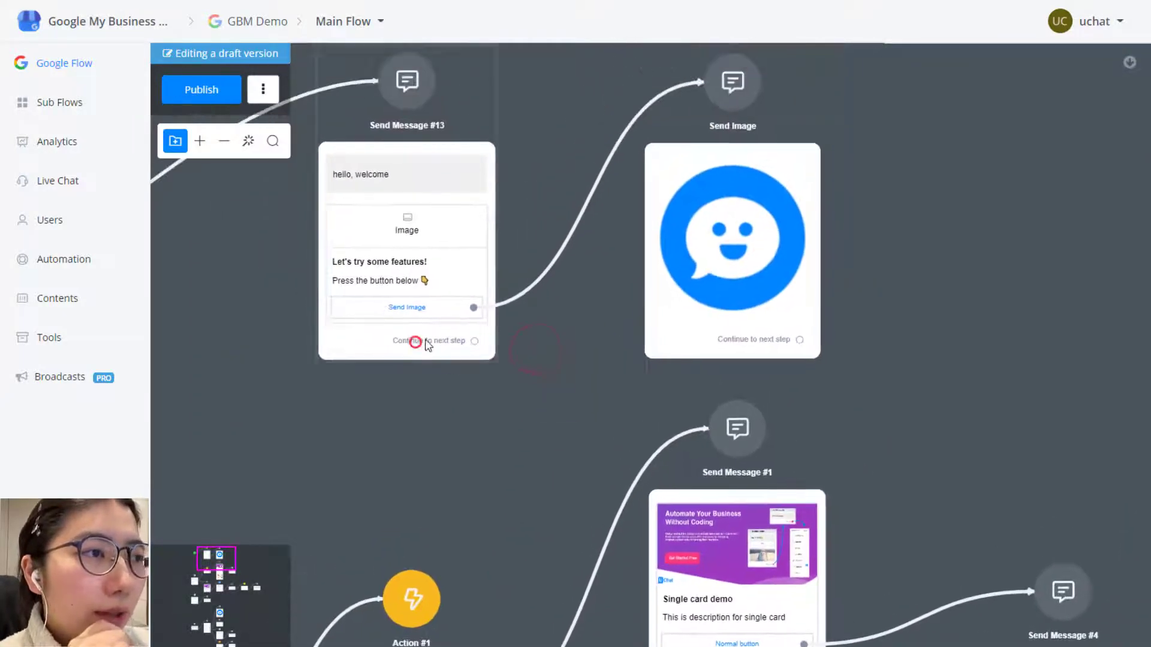
left_click(424, 345)
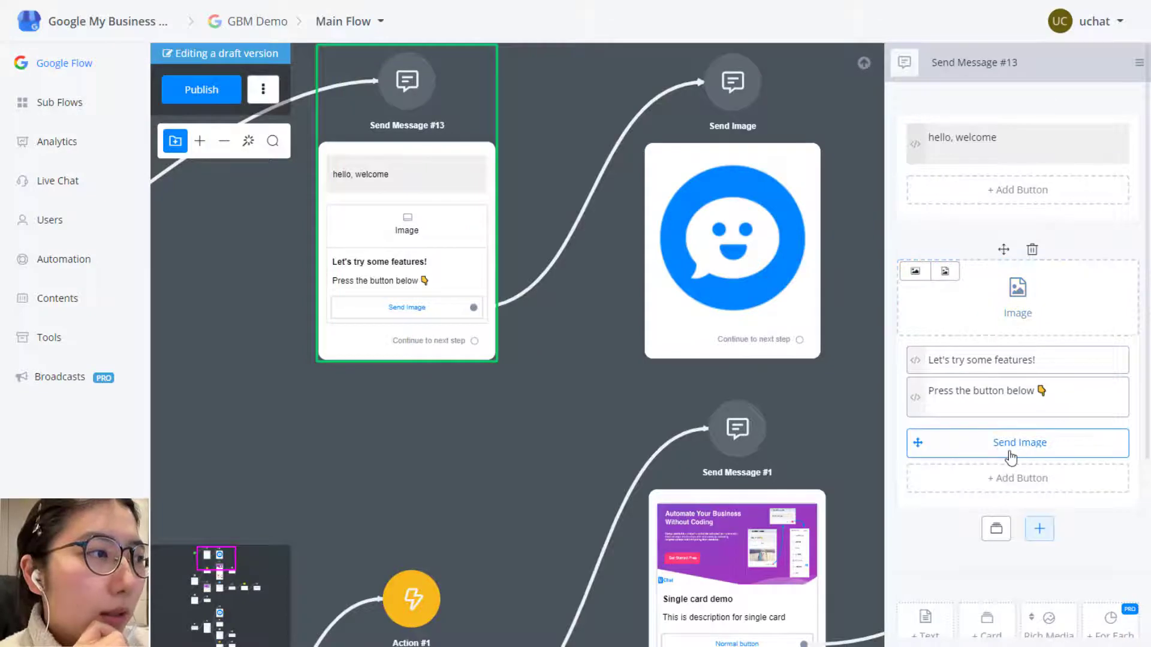
left_click(1014, 478)
left_click(544, 144)
left_click_drag(545, 144, 380, 140)
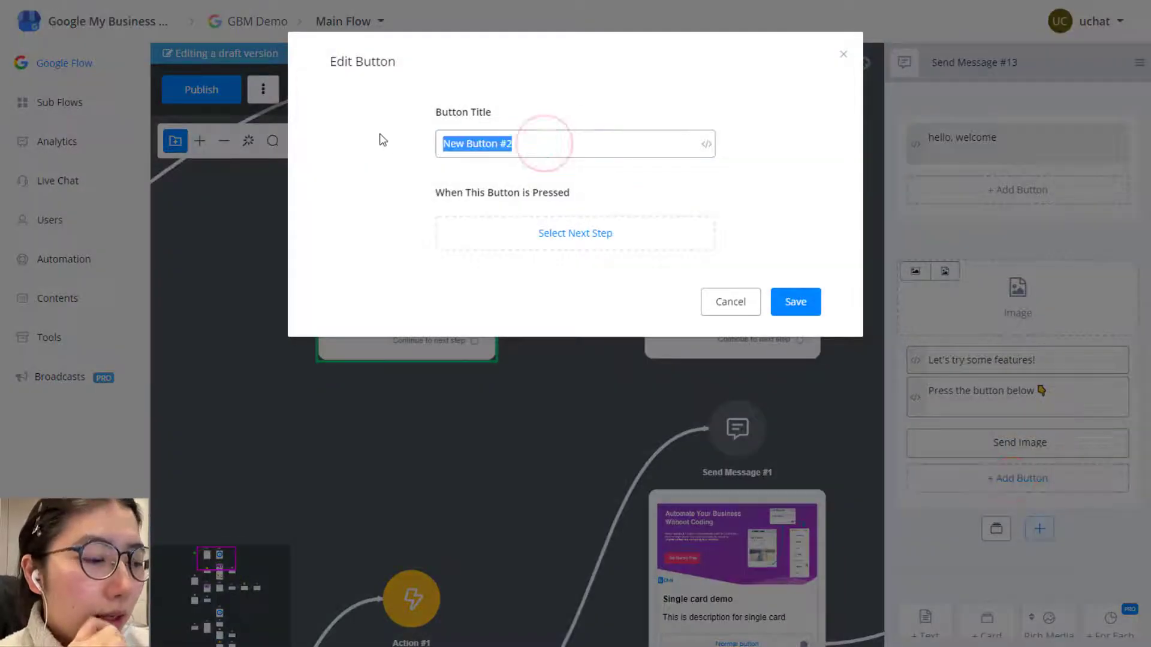
type("s")
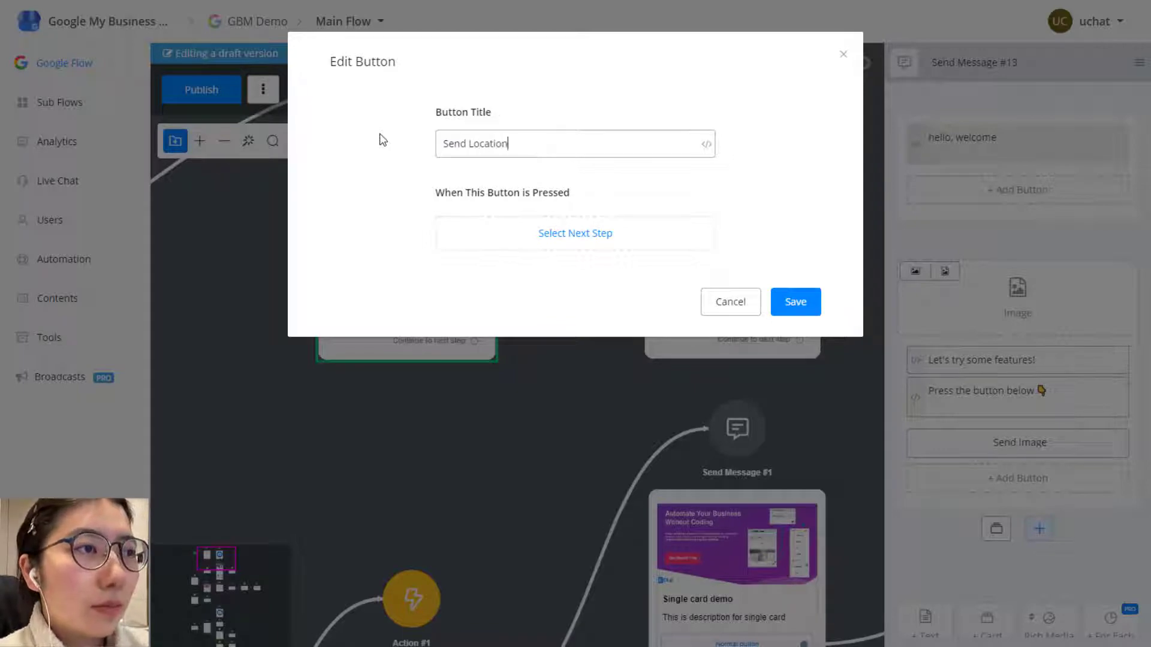
left_click(612, 225)
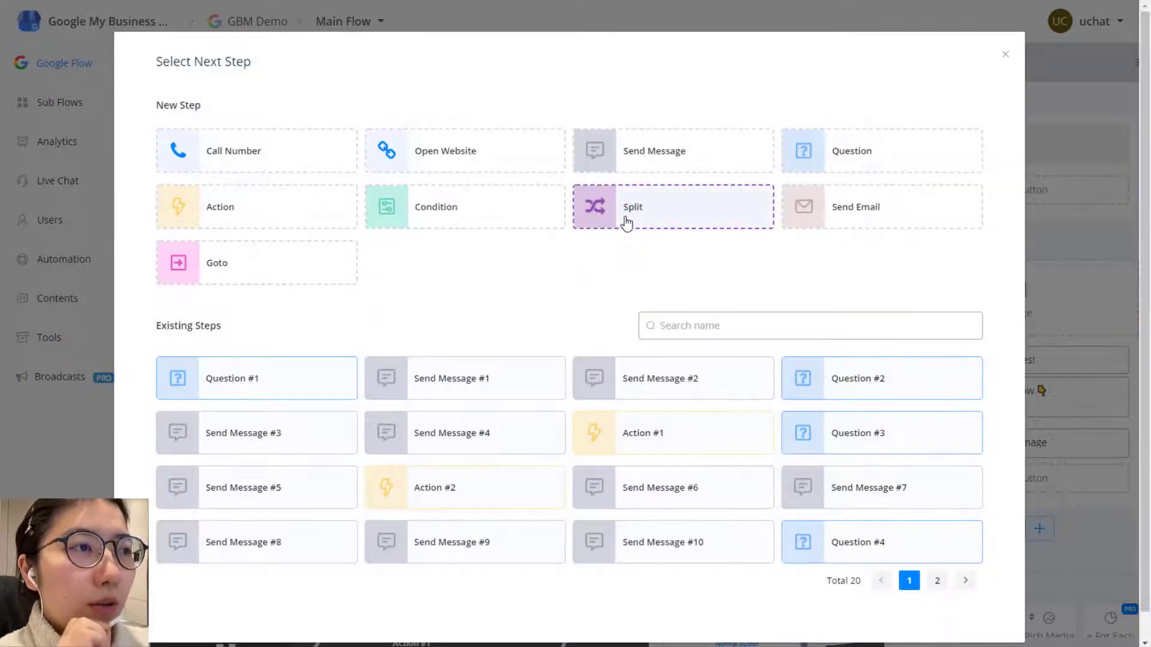
left_click(674, 147)
left_click(810, 444)
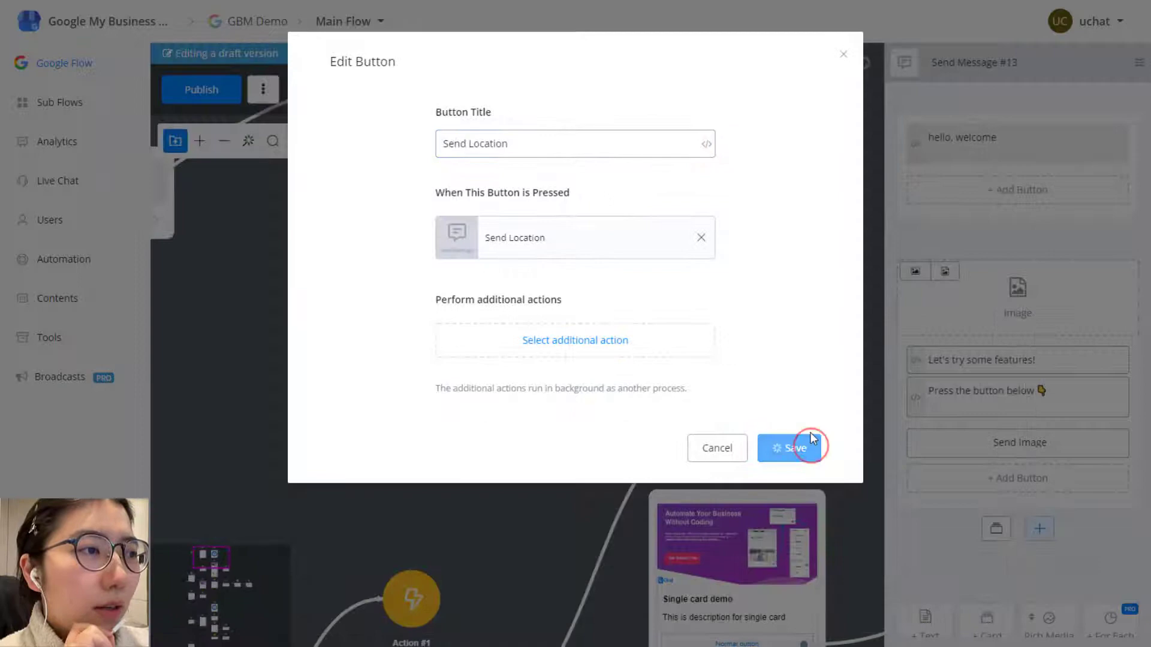
Step: Give the Send Location step a location block addressed Melbourne Central Station, correcting the Centrl typo
left_click(743, 531)
left_click(1049, 212)
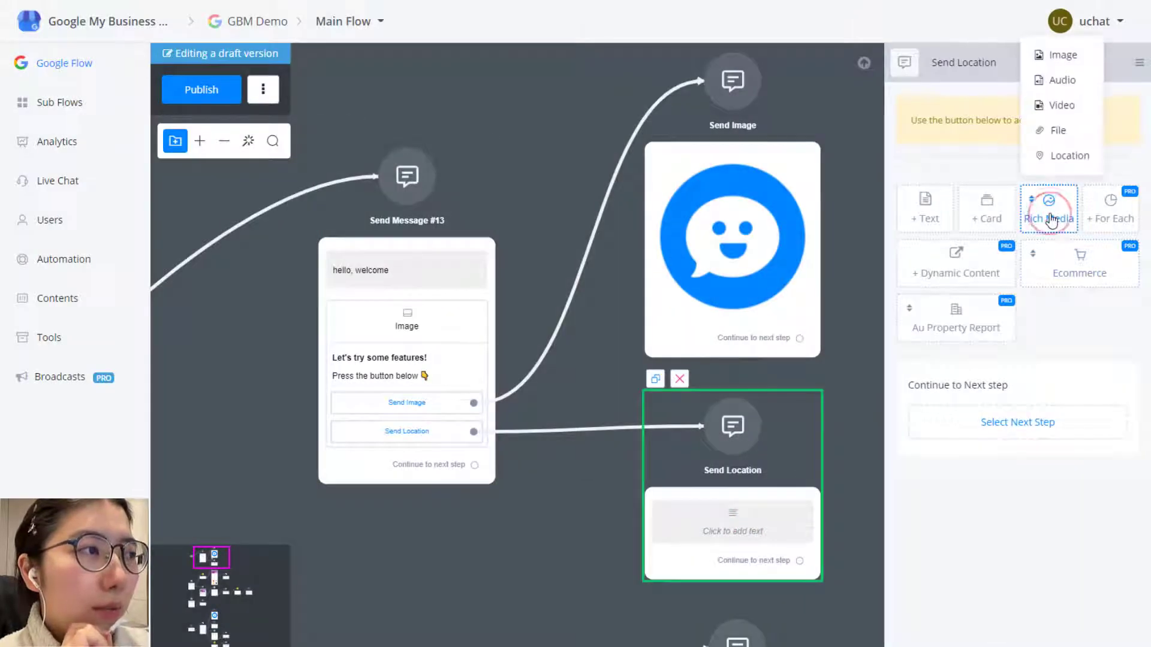
left_click(1070, 156)
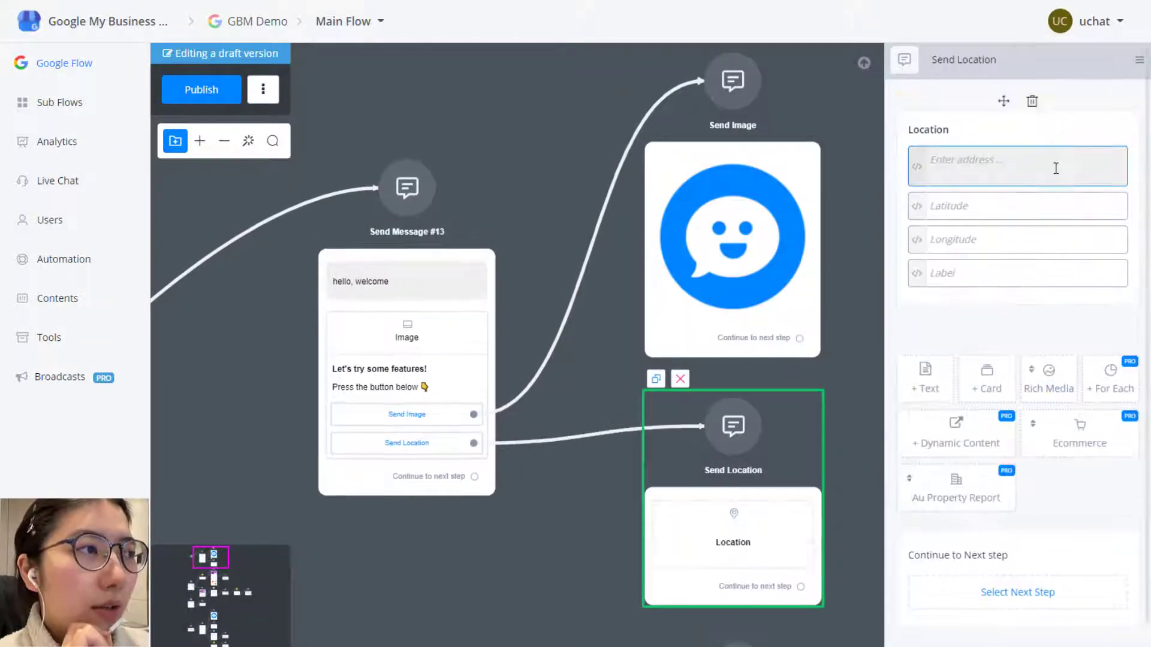
left_click(988, 169)
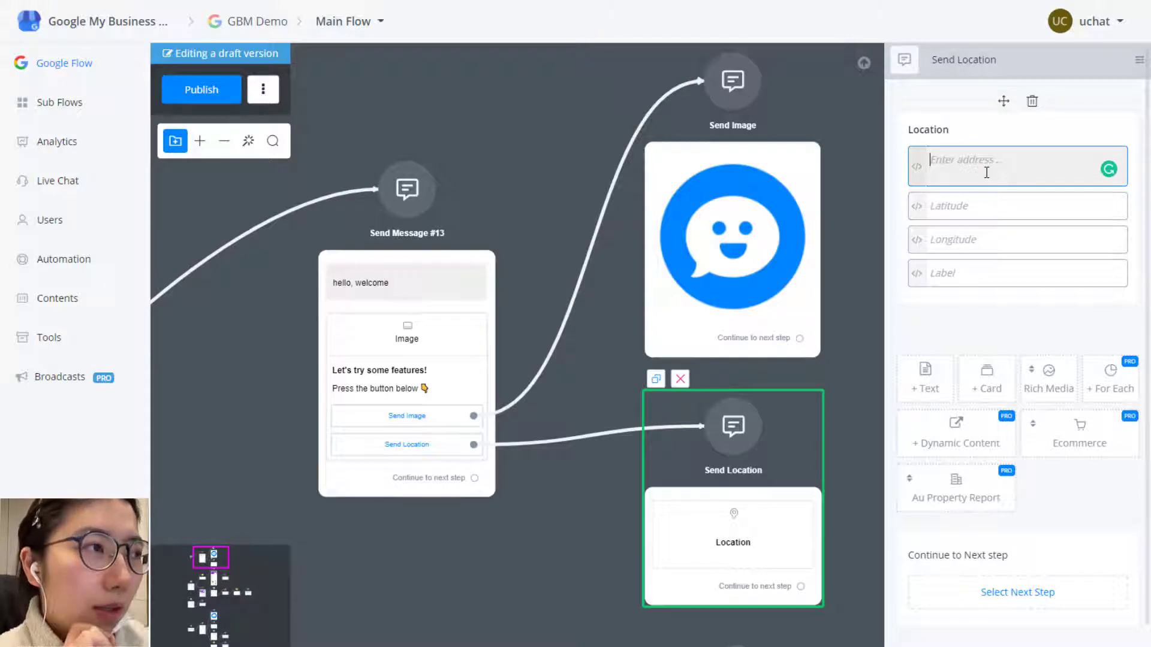
type("Mel")
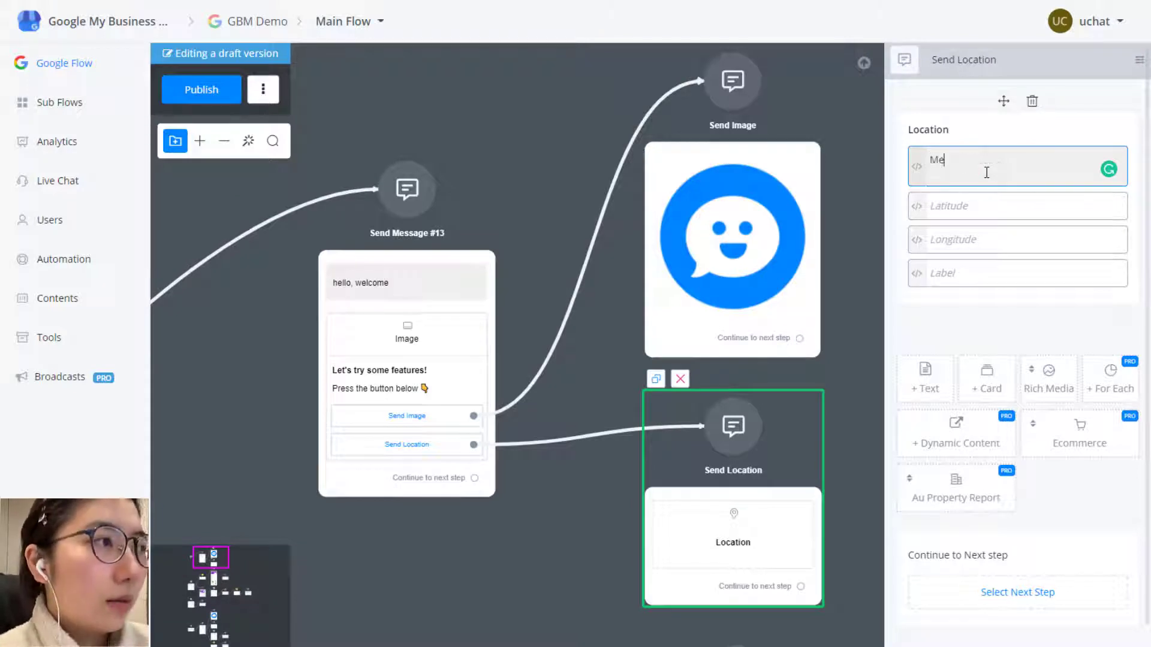
type("bourne Centrl Station")
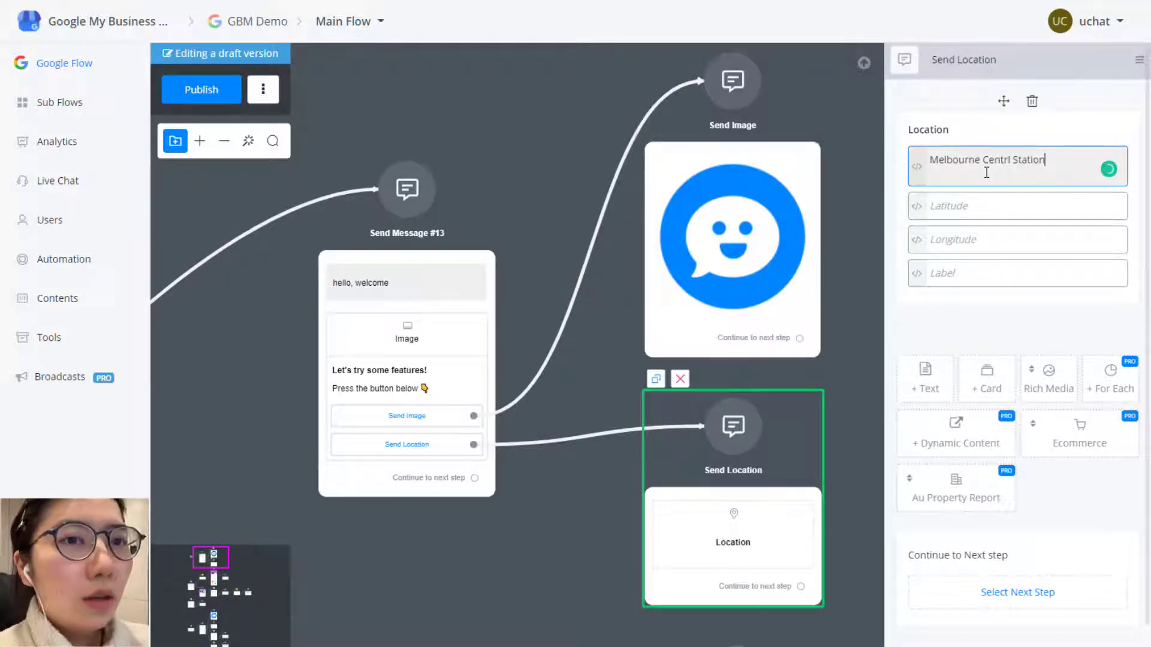
left_click(988, 207)
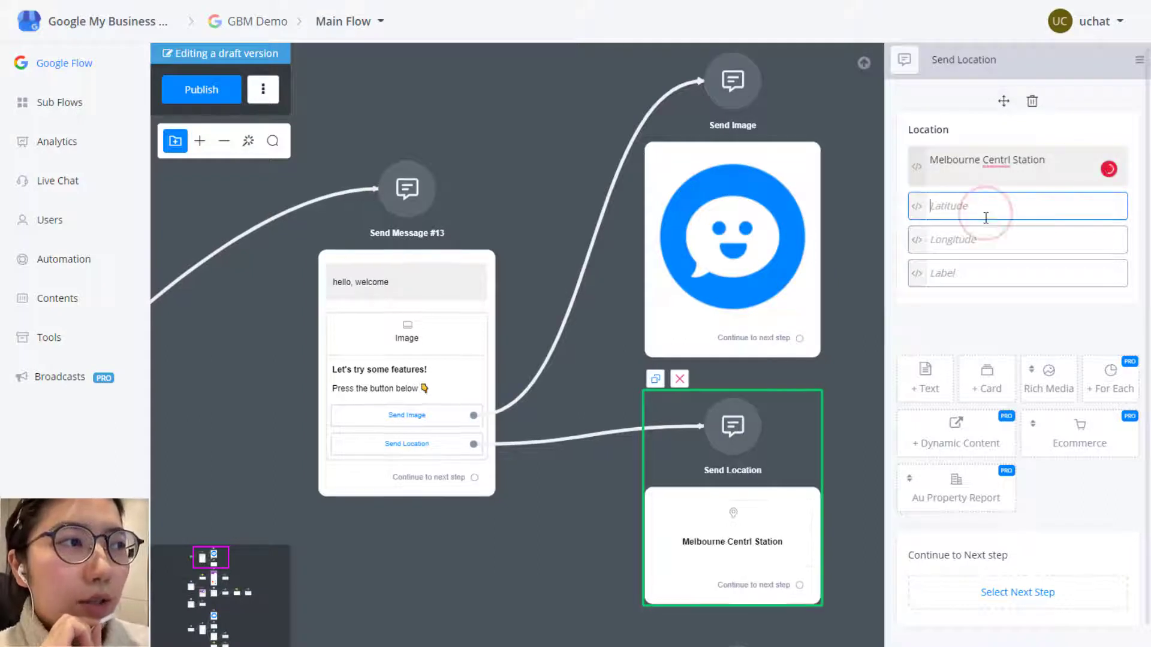
right_click(1004, 164)
left_click(1003, 186)
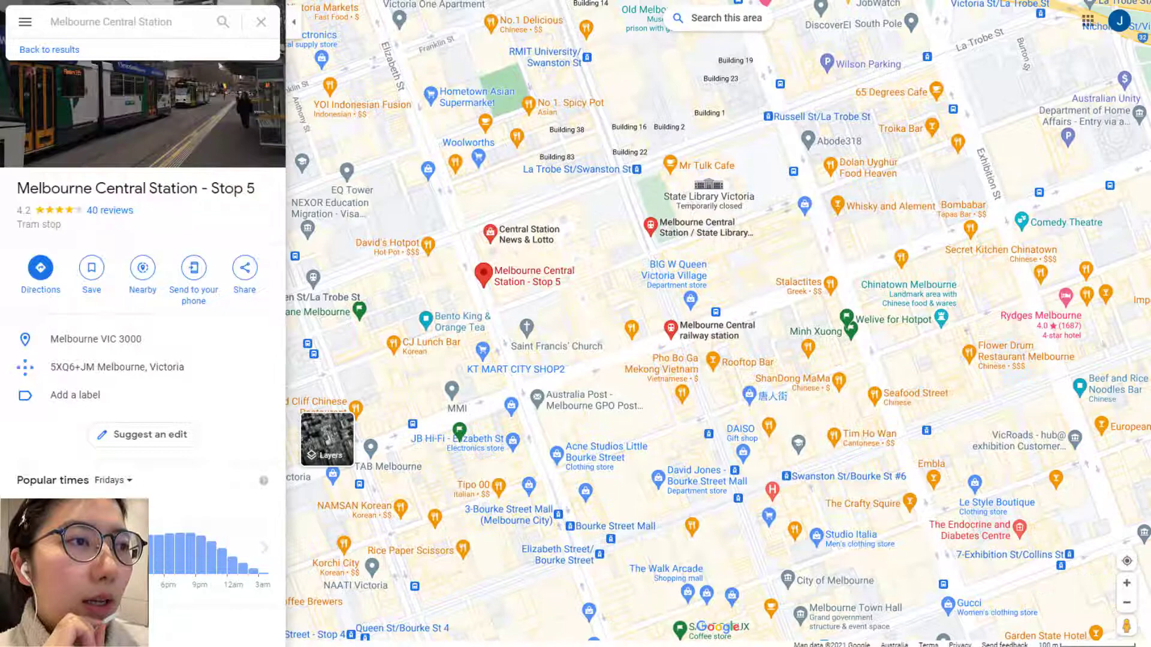
Step: Copy the coordinates of the Melbourne Central Station - Stop 5 tram stop from Google Maps
right_click(485, 279)
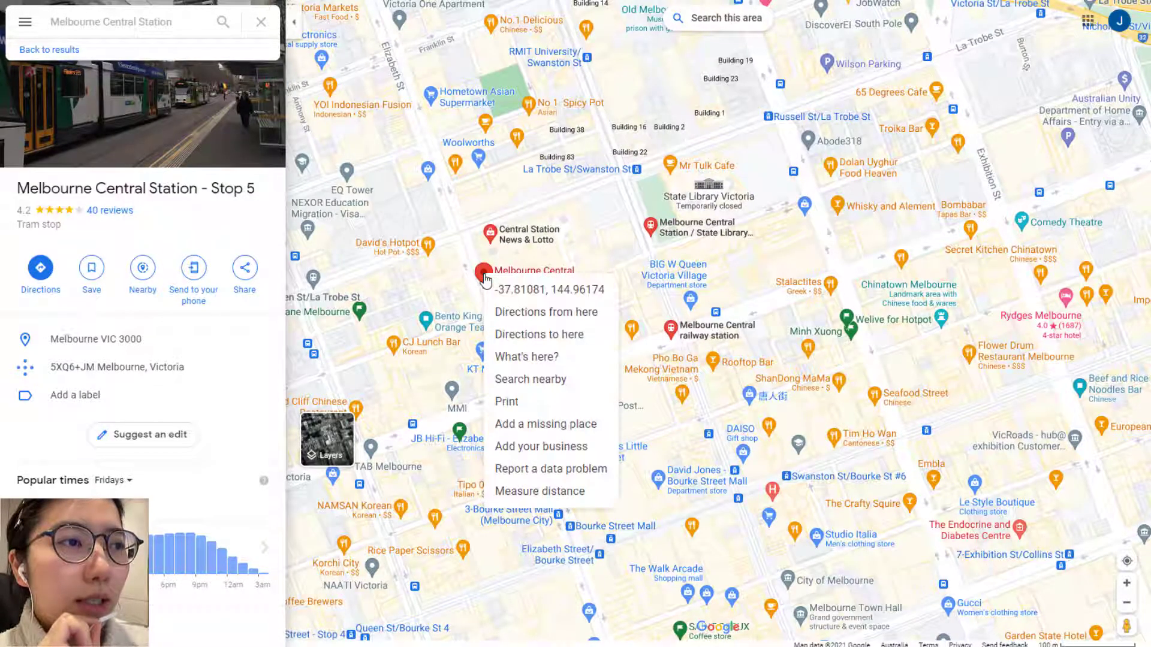
left_click(520, 292)
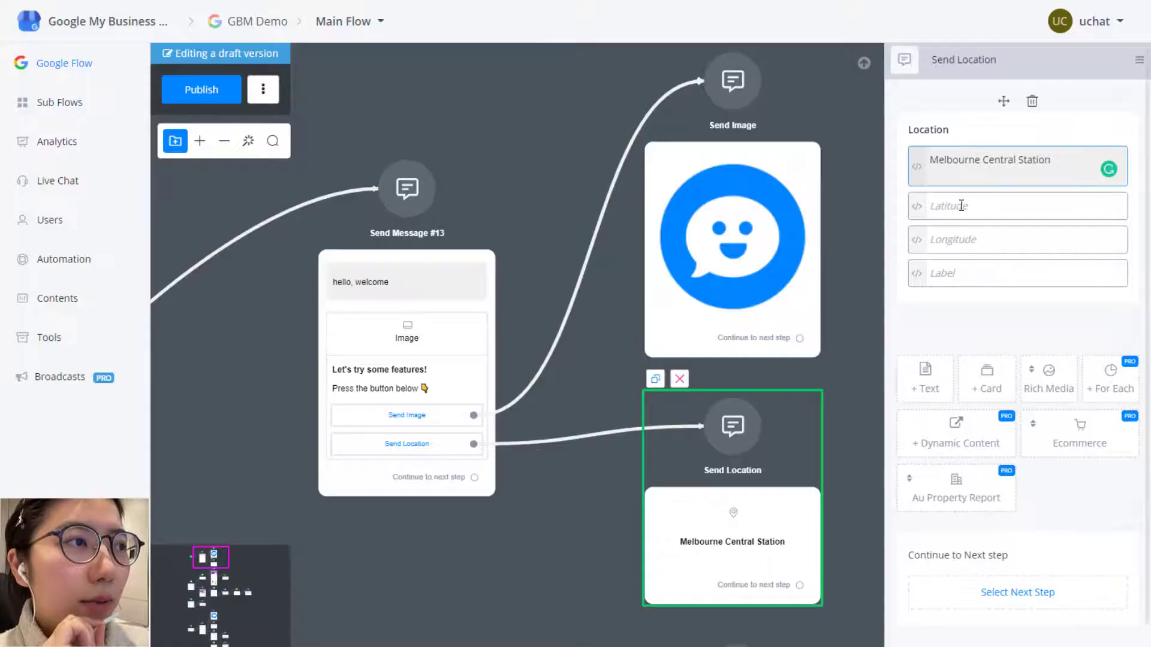
Step: Fill latitude -37.81081097309845 and longitude 144.9617363369986 from the pasted coordinates
left_click(958, 206)
key("ctrl+v")
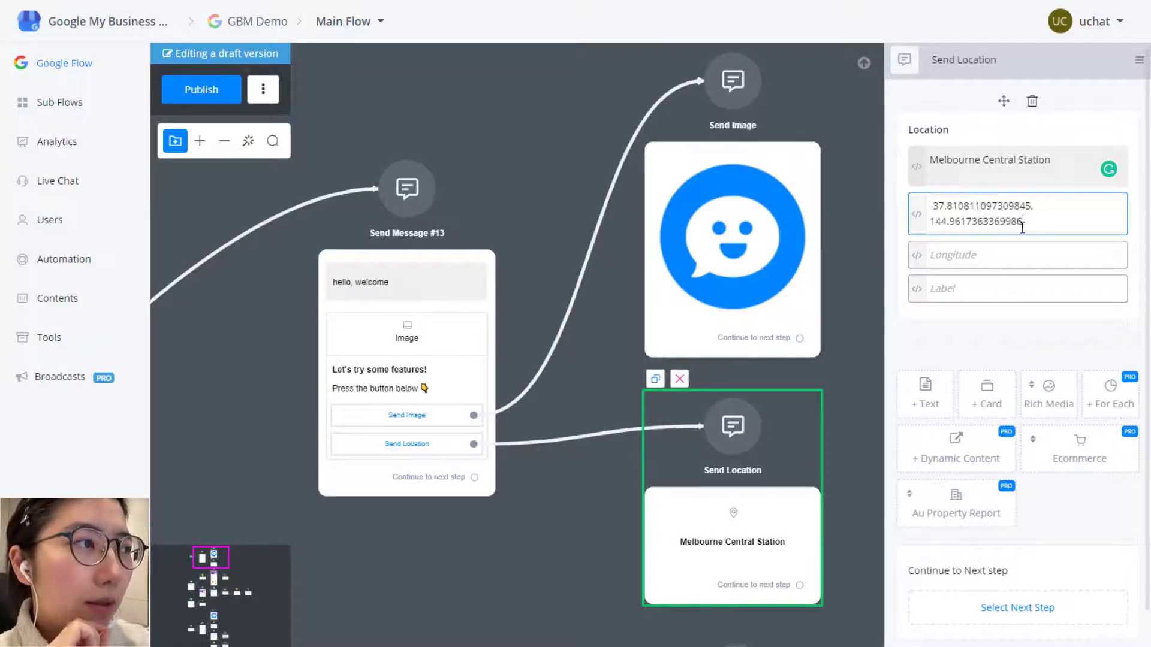
left_click_drag(1025, 223, 932, 228)
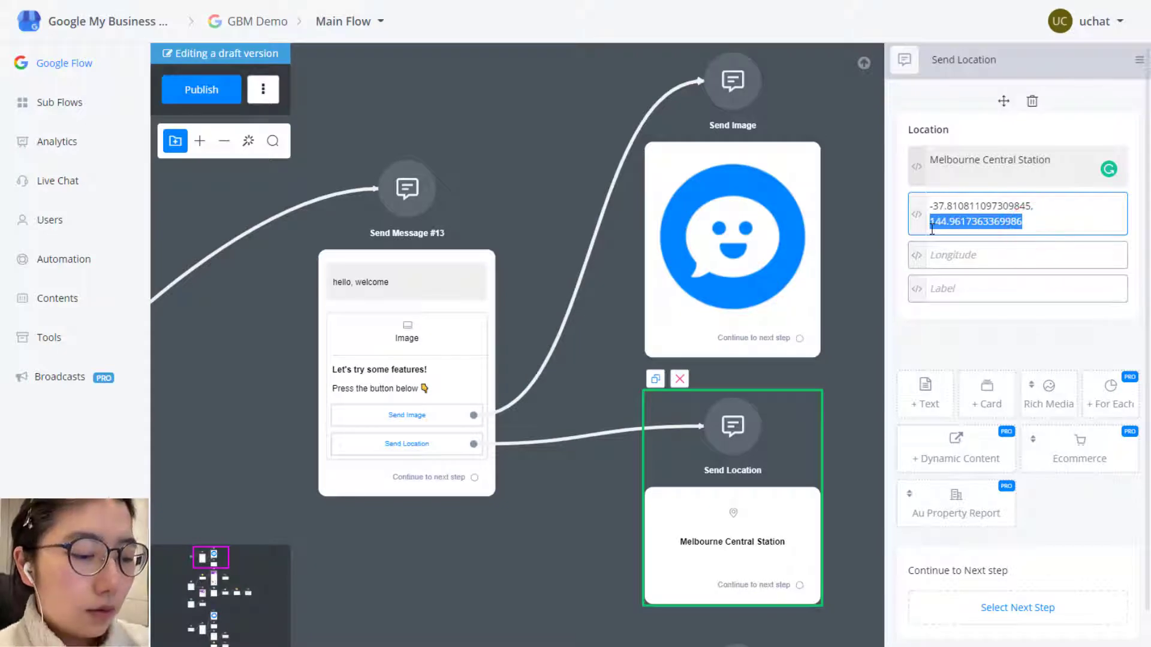
key("ctrl+x")
left_click(959, 239)
key("ctrl+v")
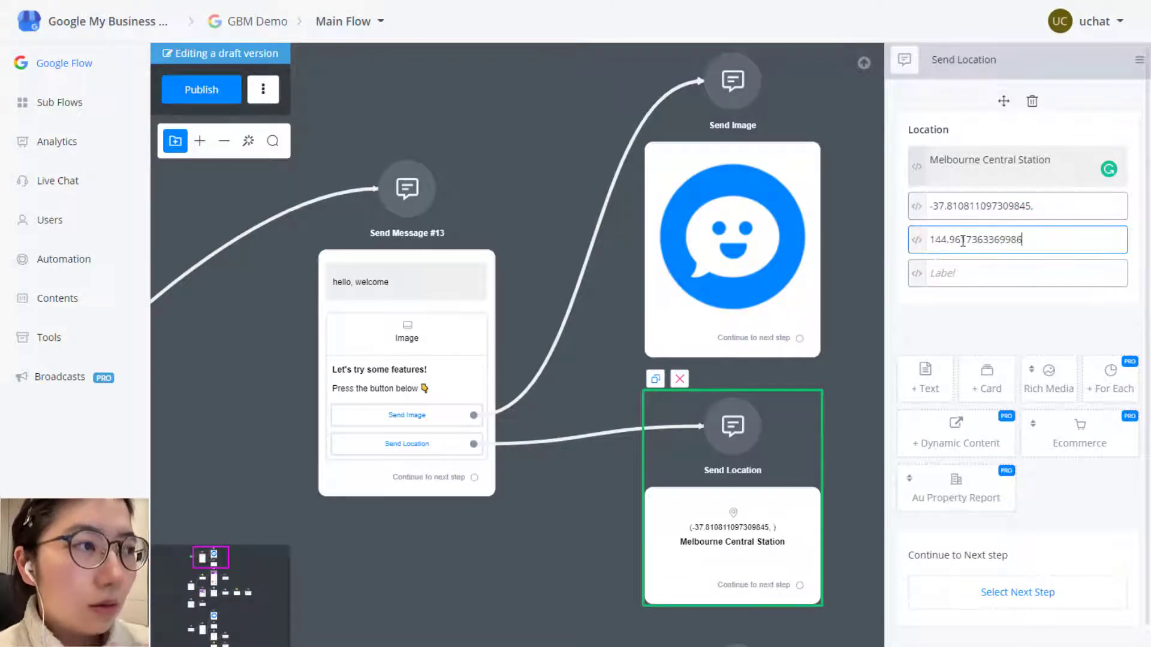
left_click(1043, 207)
left_click(1070, 236)
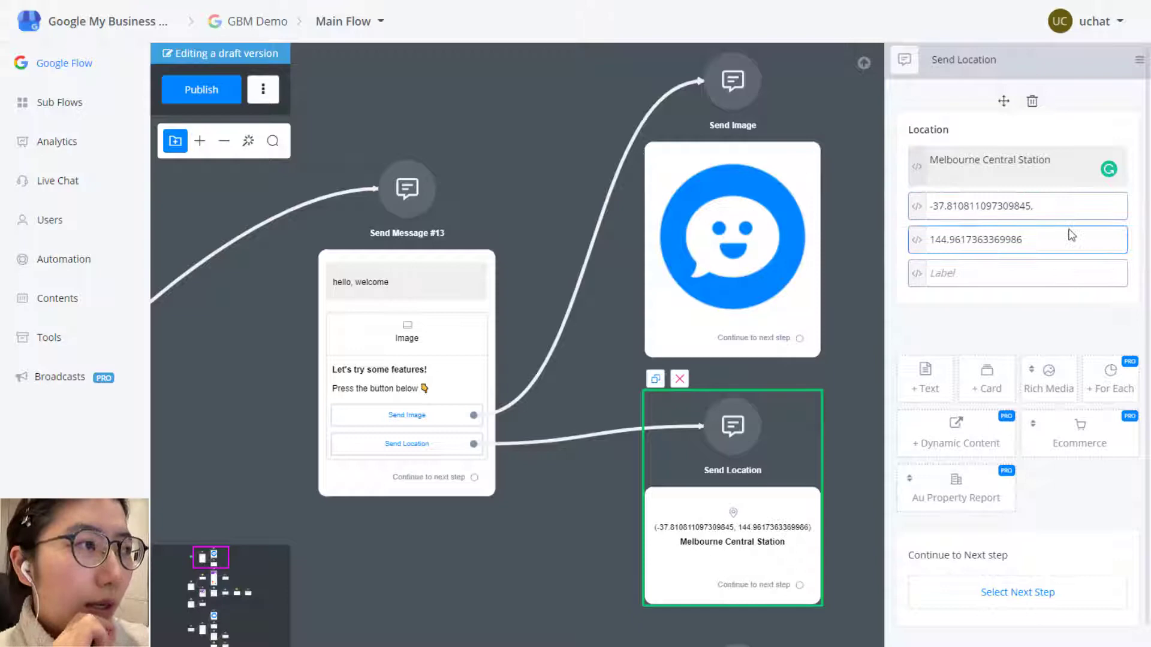
Step: Label the location Level 2 R123 and finish the location step
left_click(1026, 286)
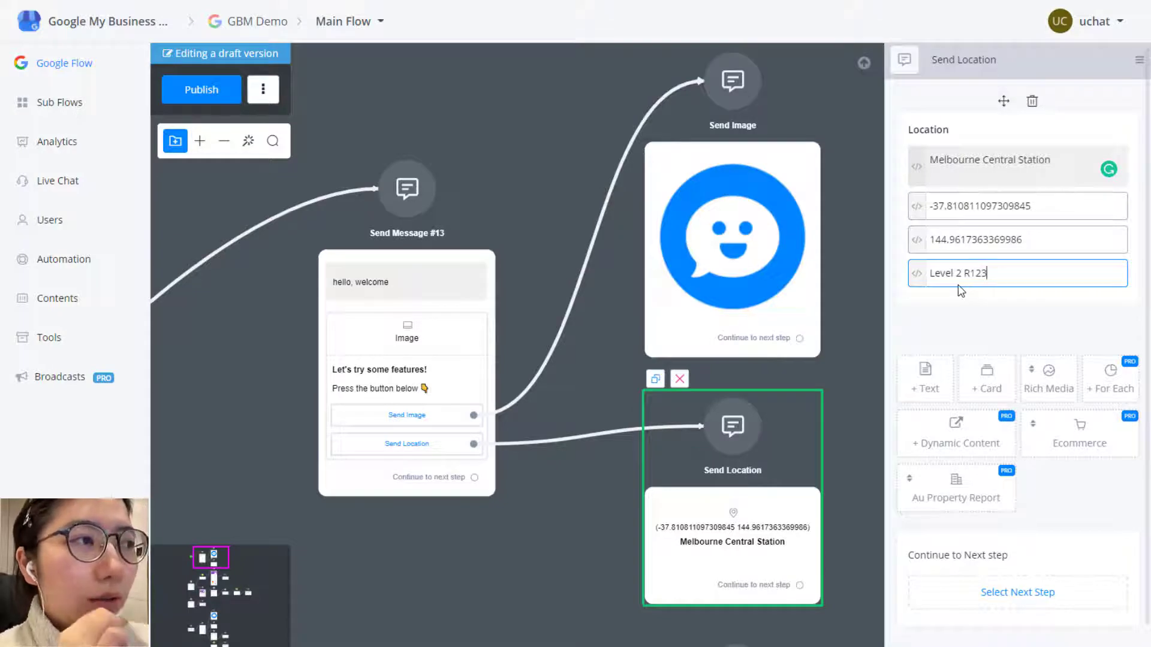
left_click(966, 301)
left_click(736, 538)
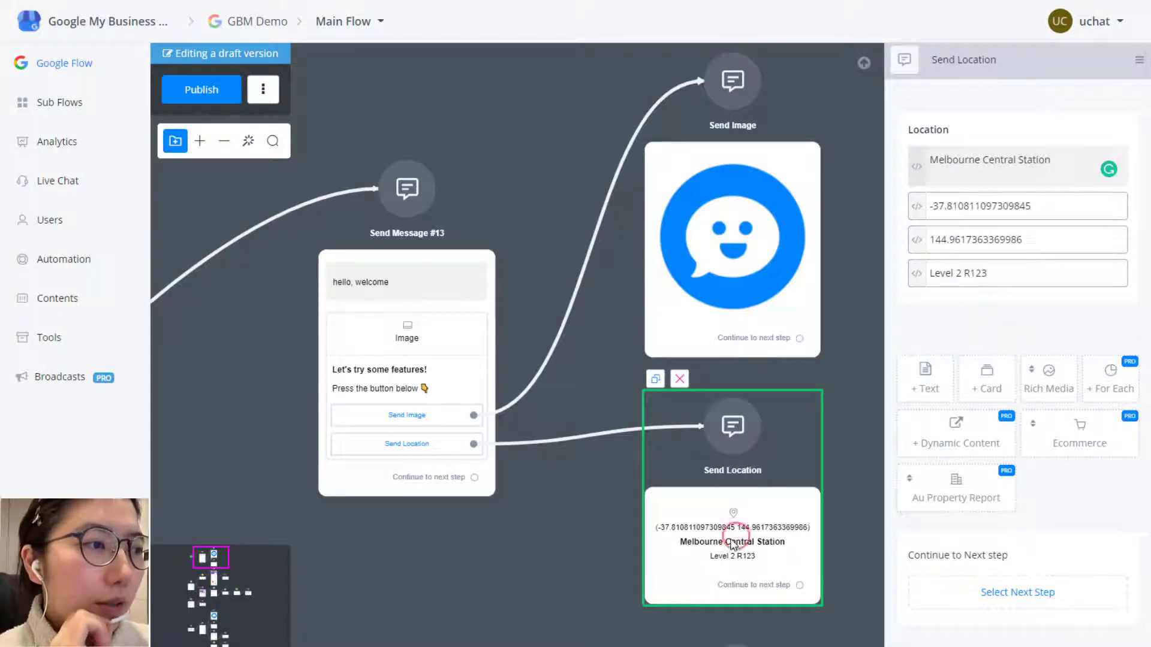
Step: Add an Ask for Email button leading to a new Question step, then bring that step up
left_click(364, 460)
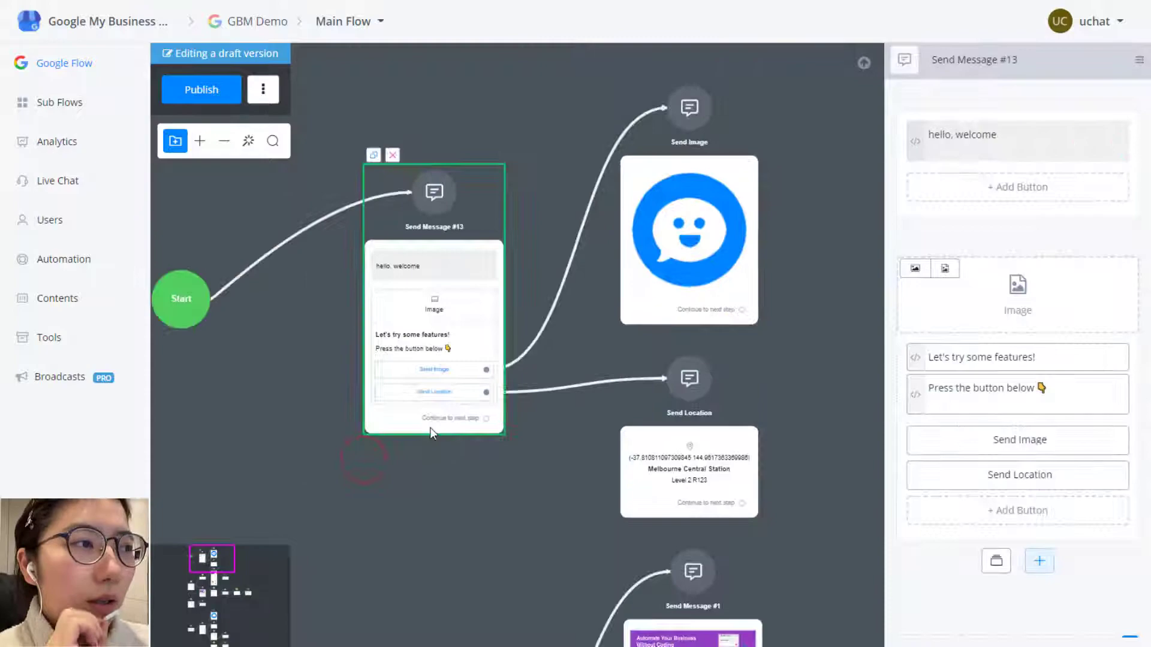
left_click(989, 509)
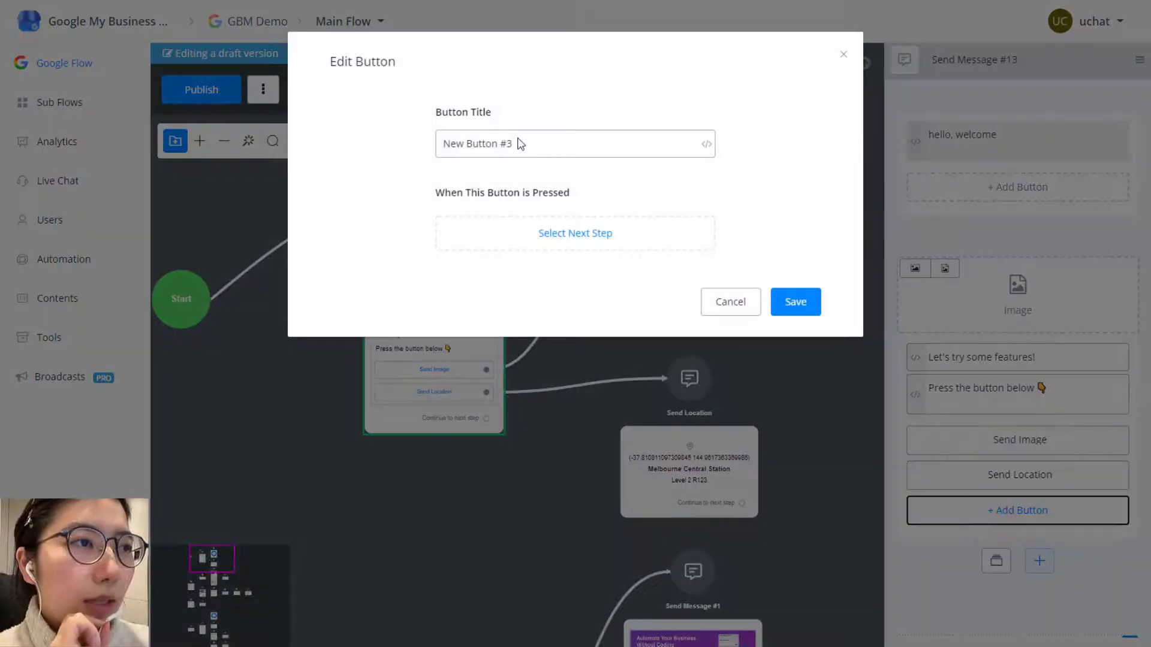
left_click_drag(544, 143, 420, 140)
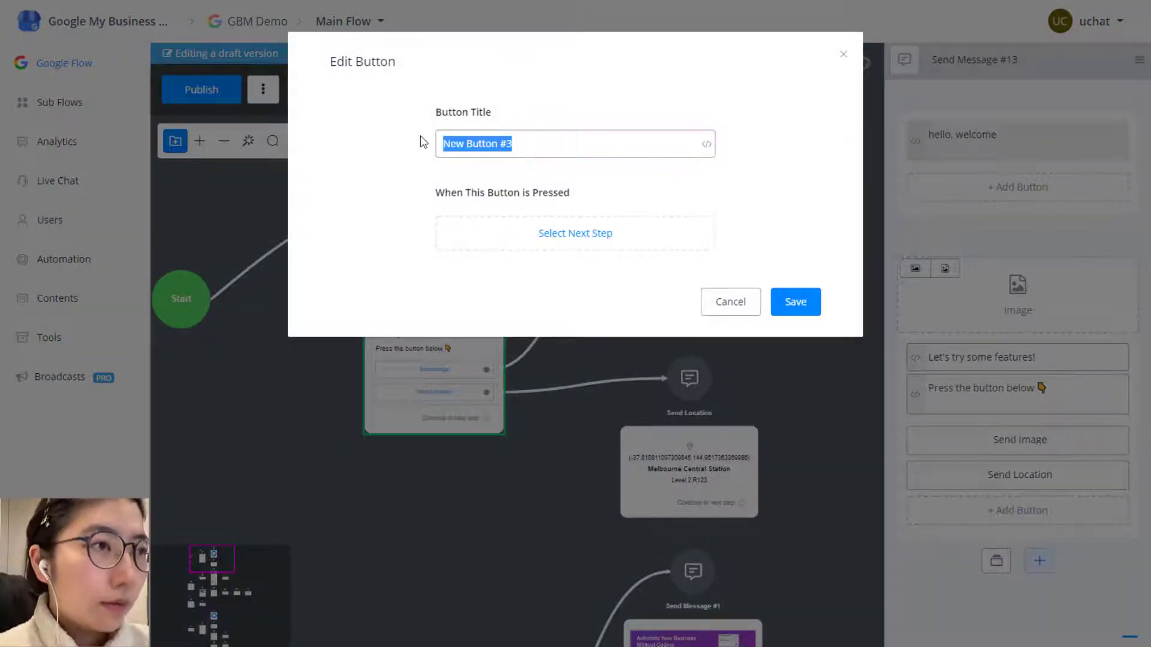
type("Ad")
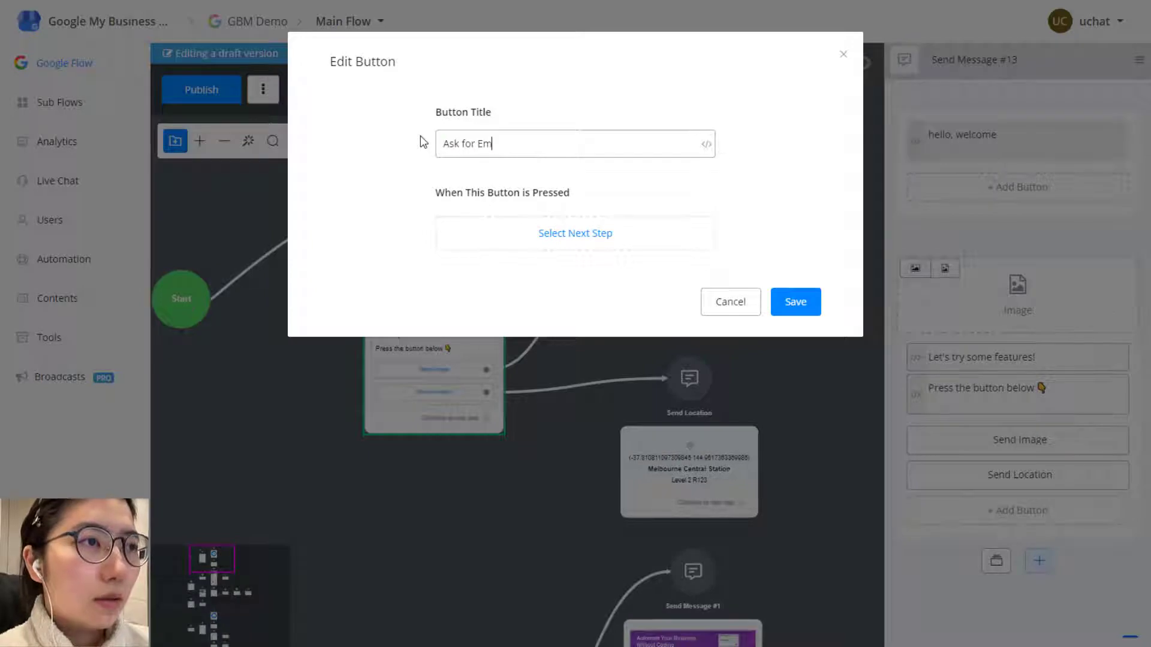
left_click(645, 243)
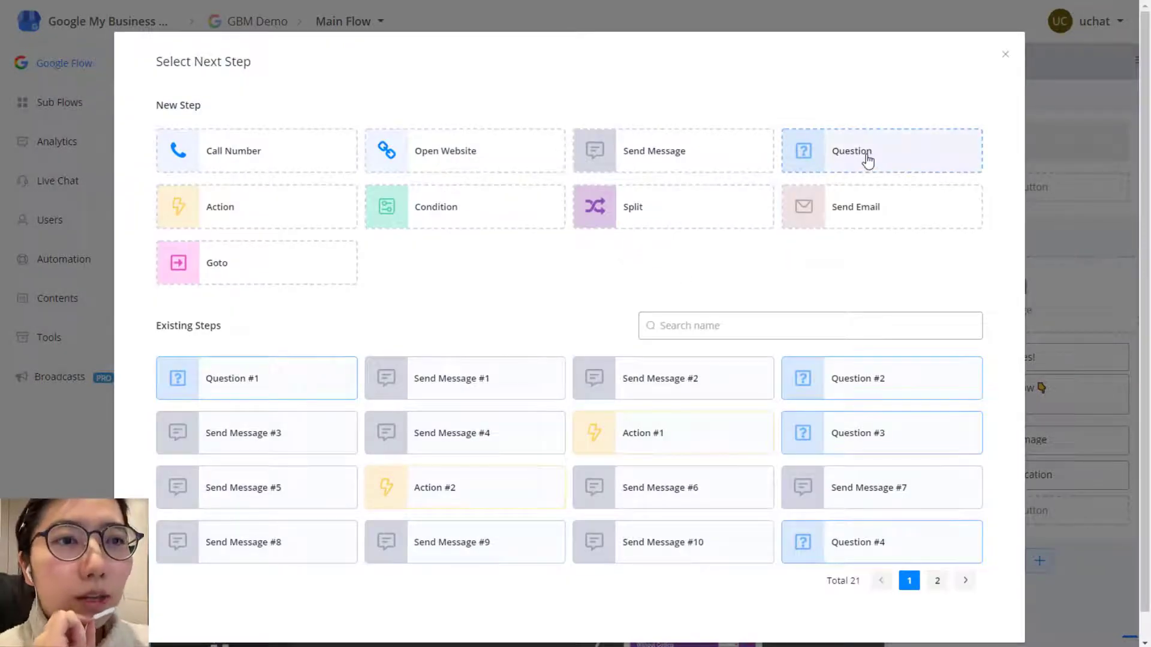
left_click(867, 160)
left_click(795, 445)
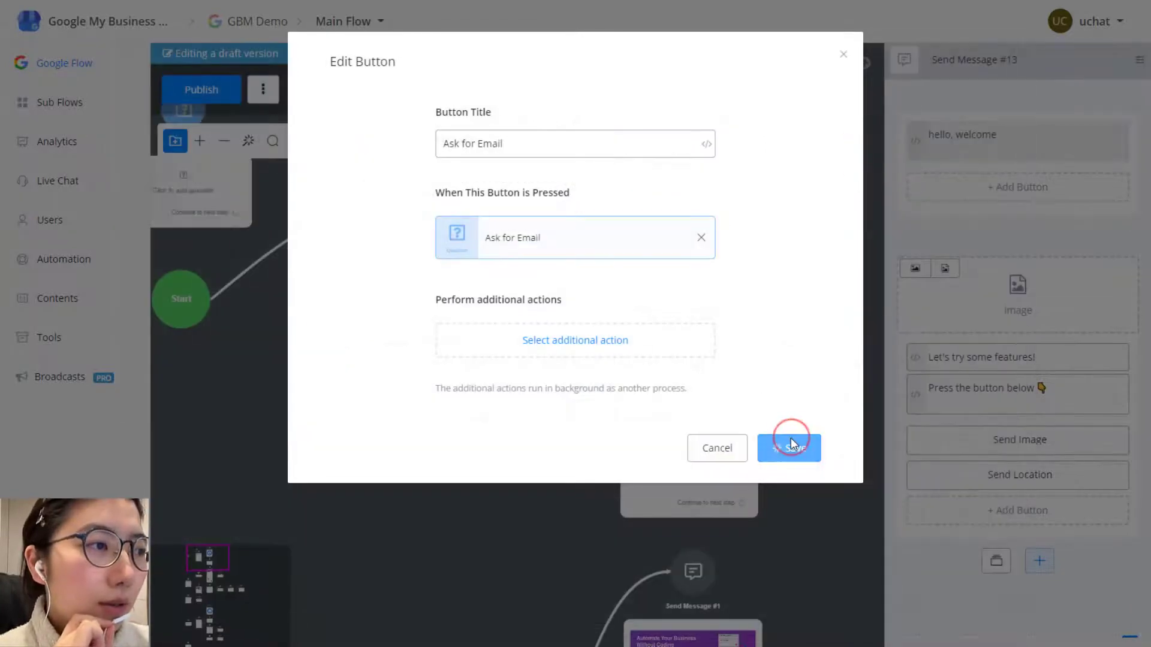
left_click(661, 348)
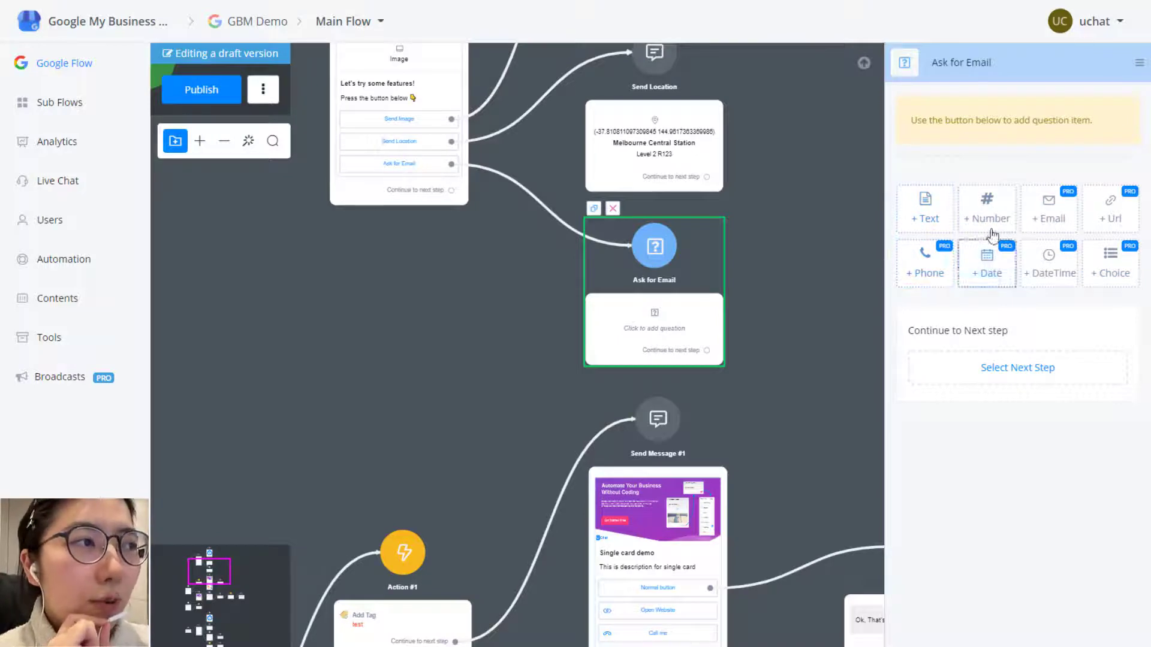
Step: Add an email question 'Please leave your email address:' saving the reply to the Email field
left_click(1050, 219)
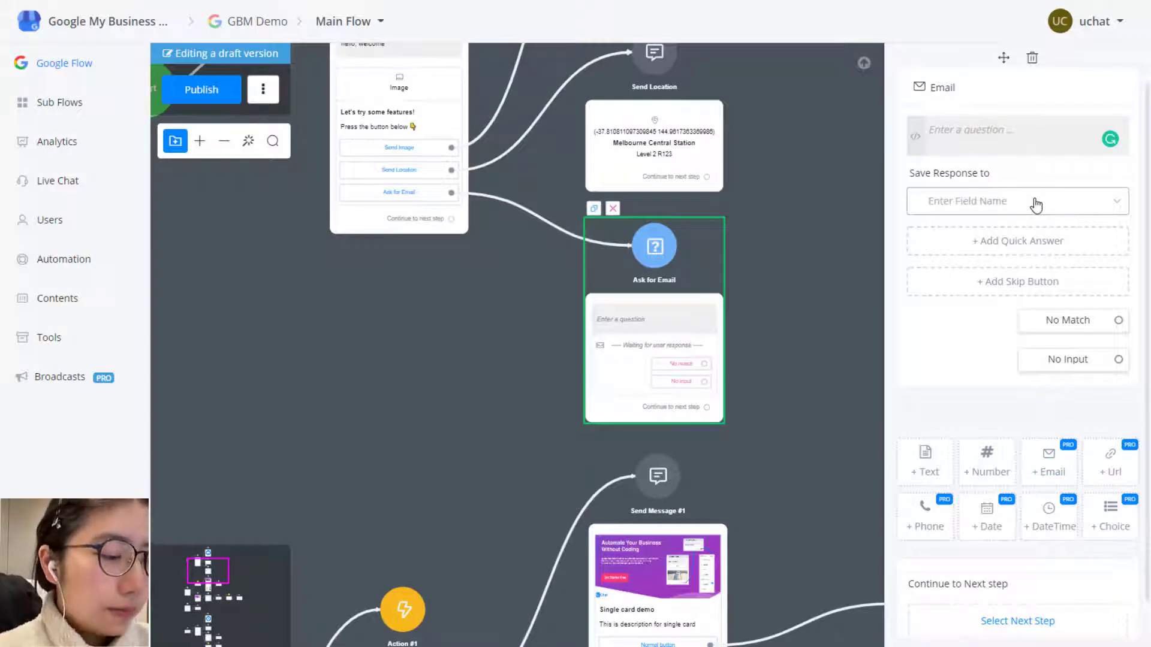
type("P")
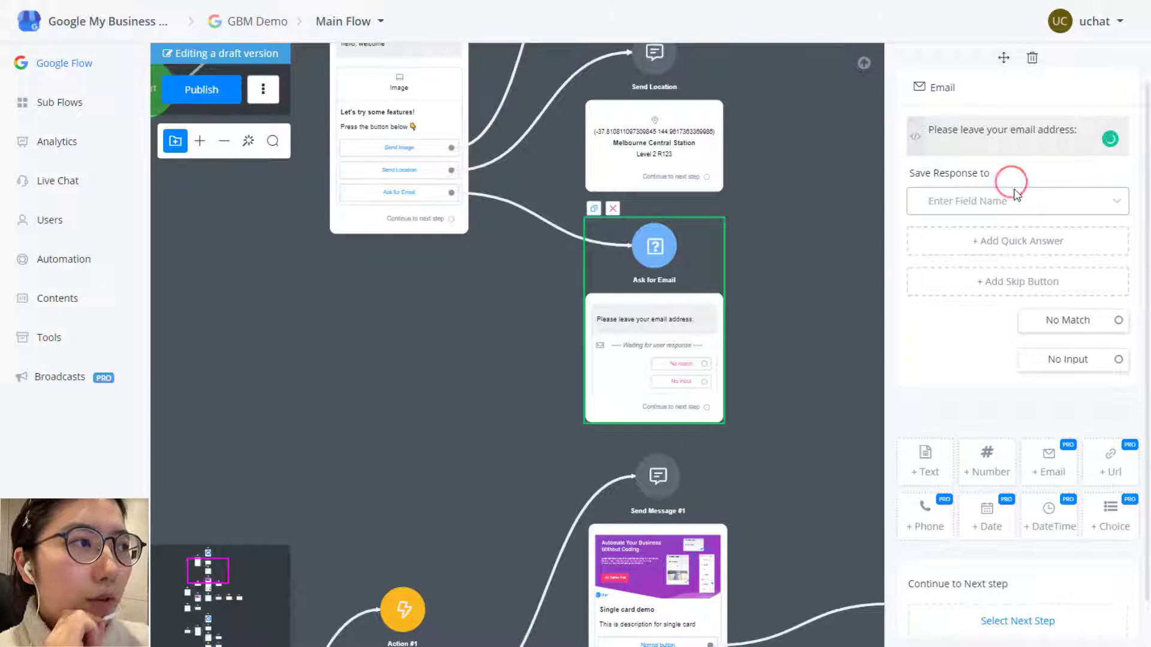
left_click(976, 204)
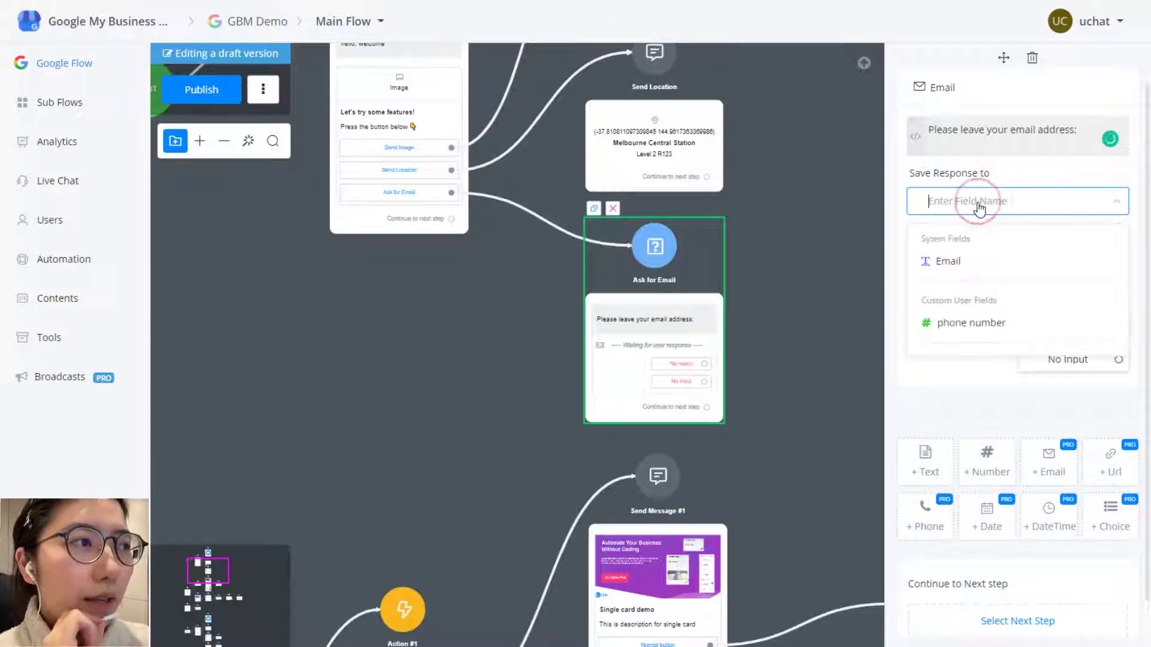
left_click(952, 262)
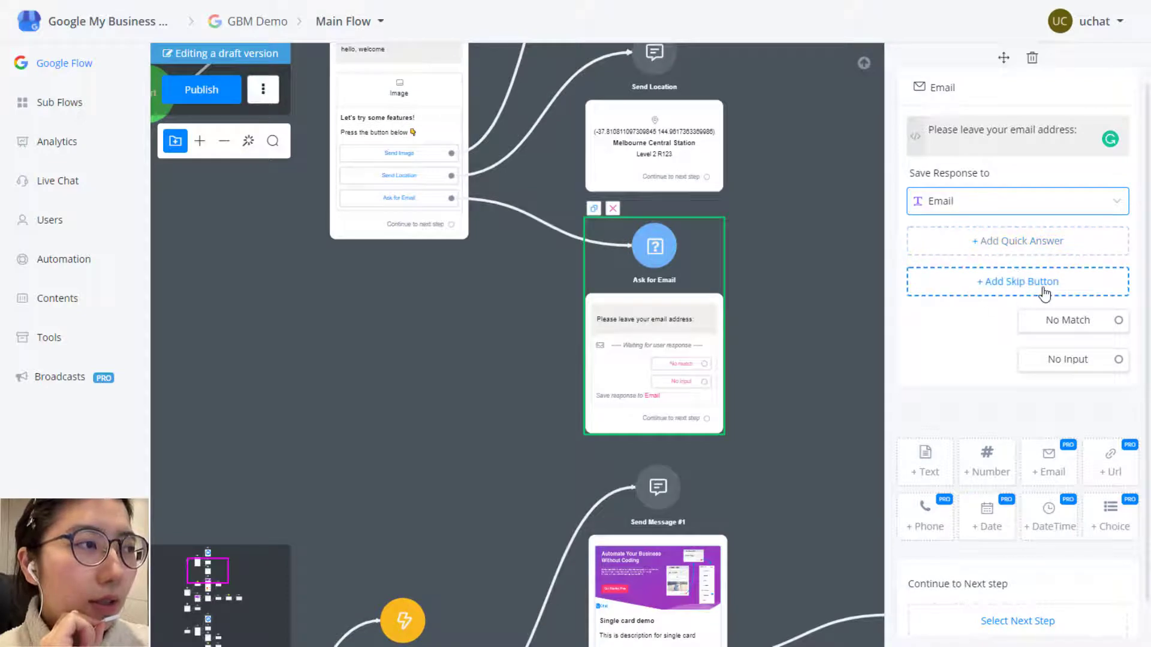
left_click(1044, 328)
Step: Set the no-match retry message 'The email is incorrect, please retry:' keeping the second-time threshold
left_click(857, 288)
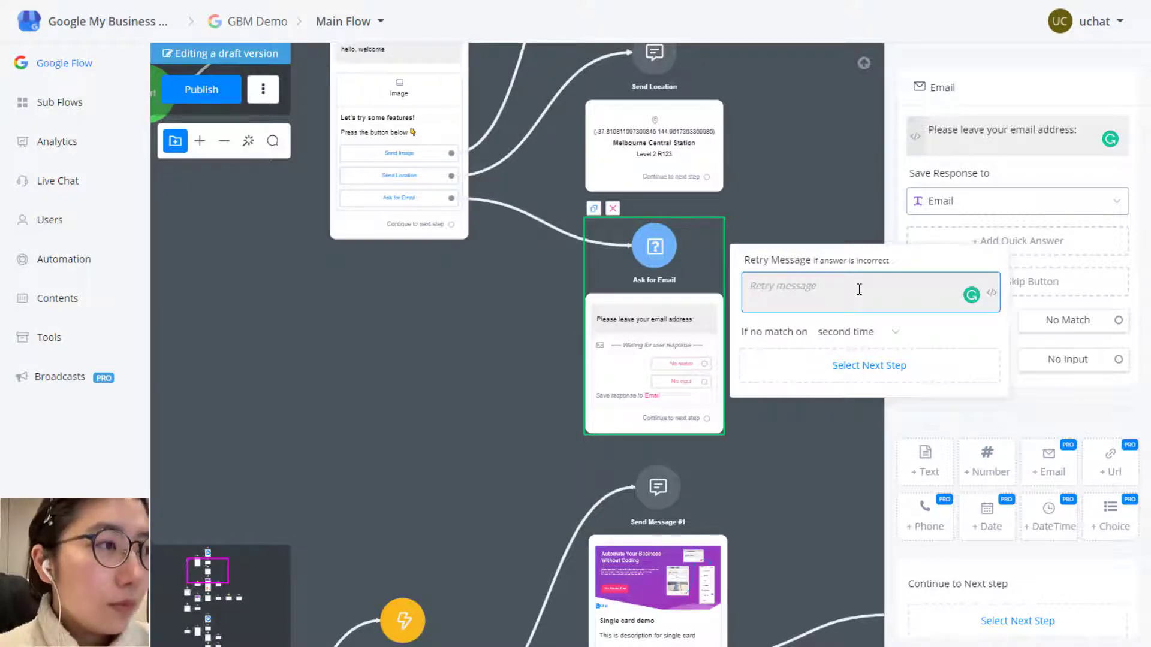
type("The email")
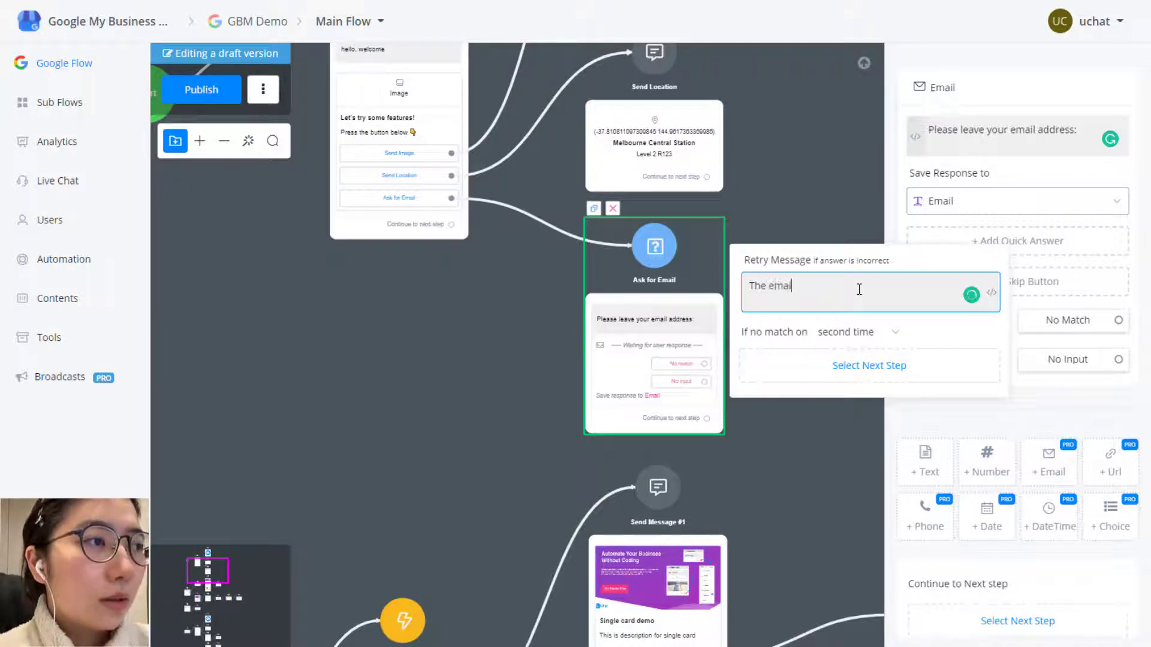
type("correc")
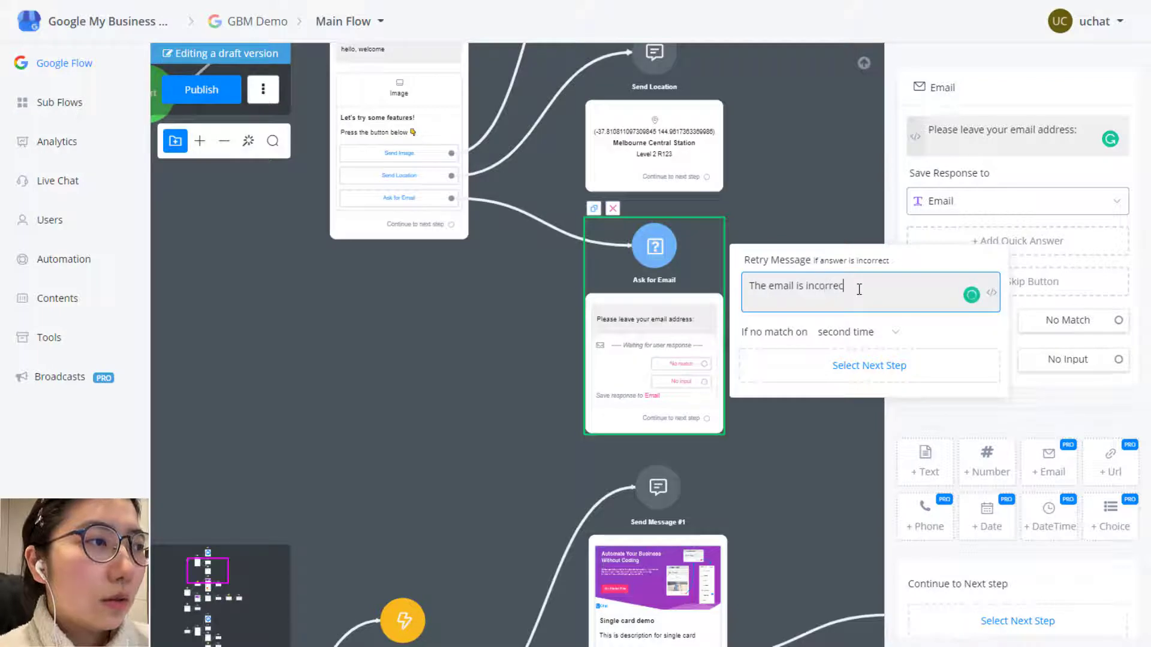
type(".")
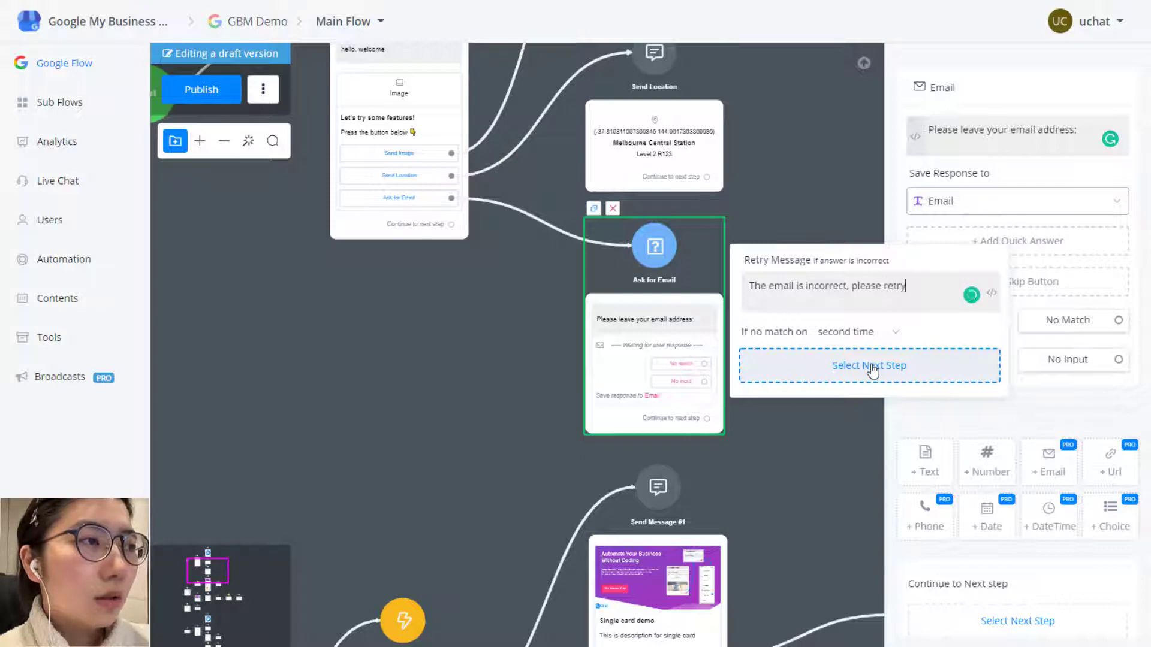
type(":")
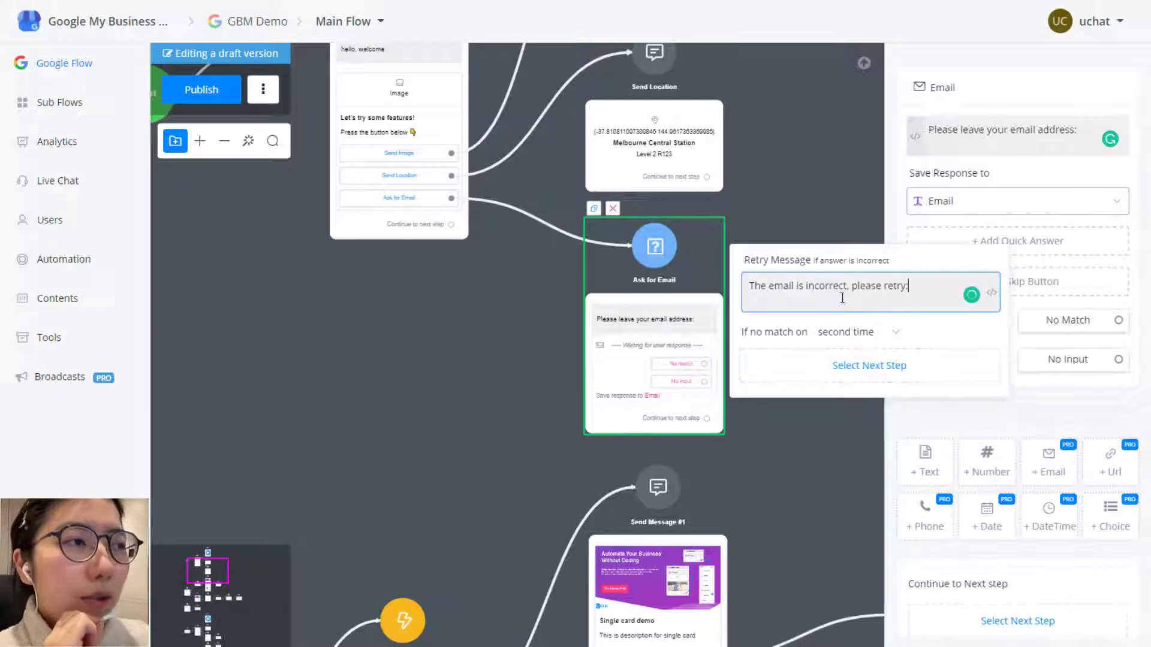
left_click(919, 332)
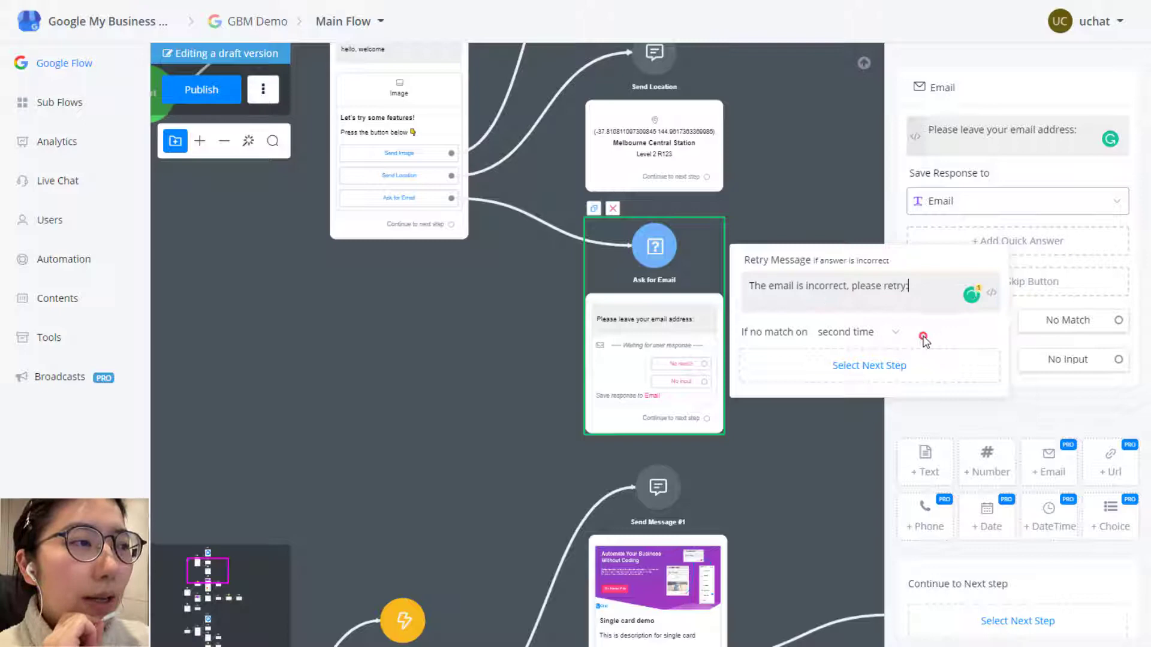
left_click(842, 342)
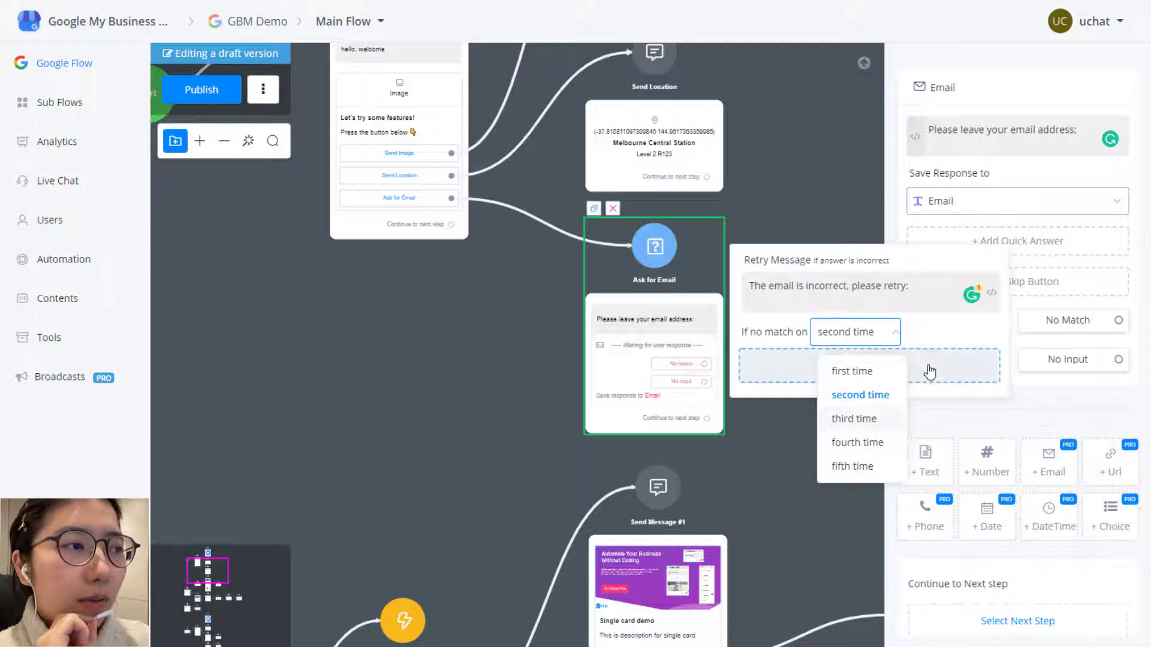
left_click(929, 334)
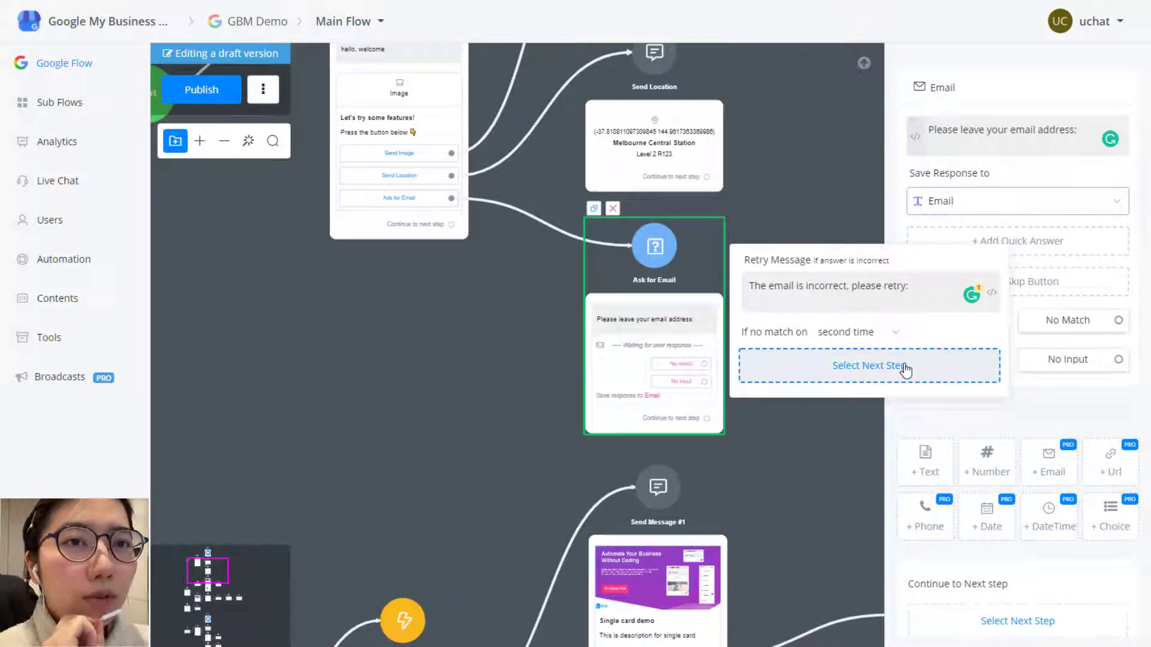
Step: Set the no-input expiry to 5 minutes without a next step, then return to the features message
left_click(1063, 378)
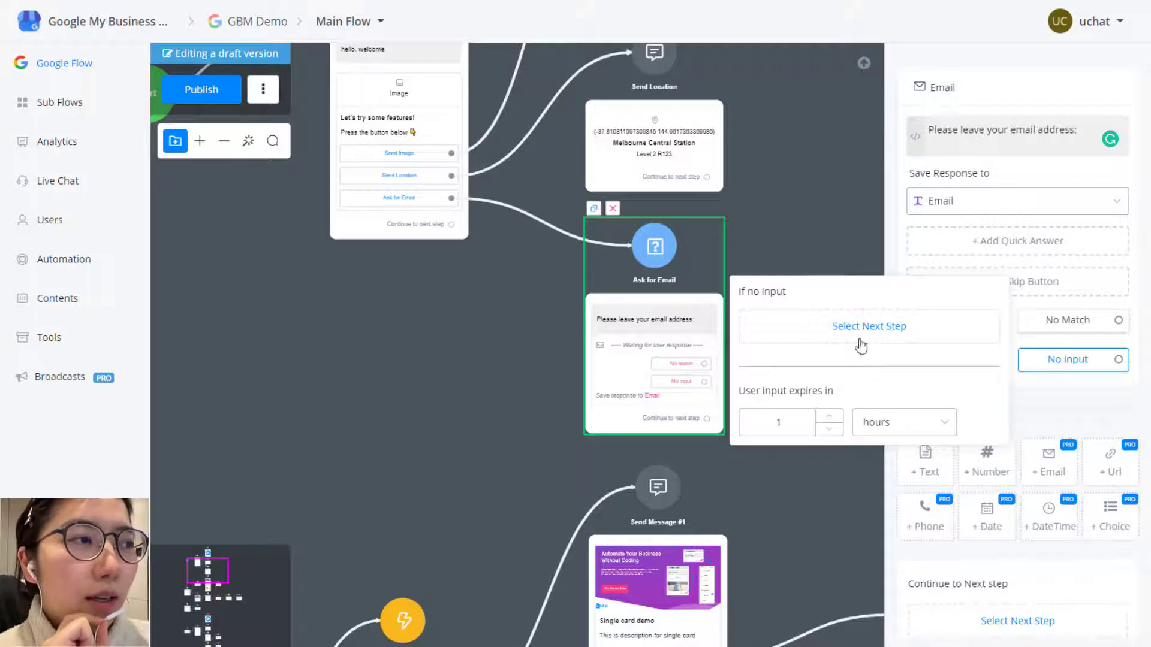
double_click(779, 421)
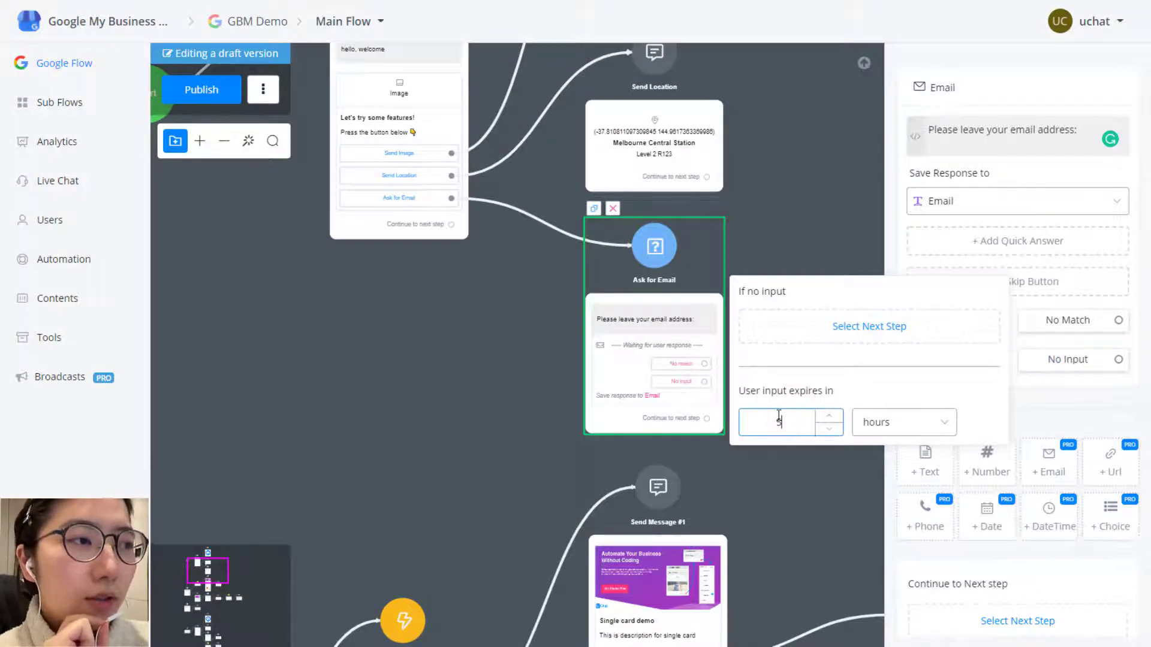
left_click(887, 422)
left_click(890, 484)
left_click(853, 335)
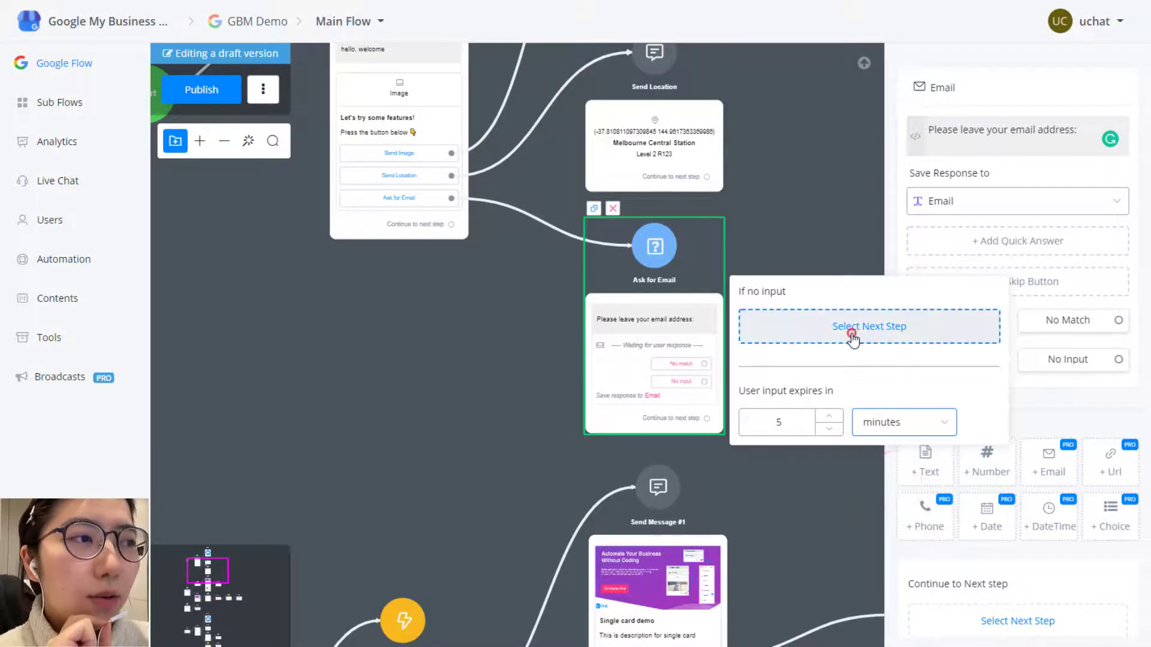
left_click(1018, 52)
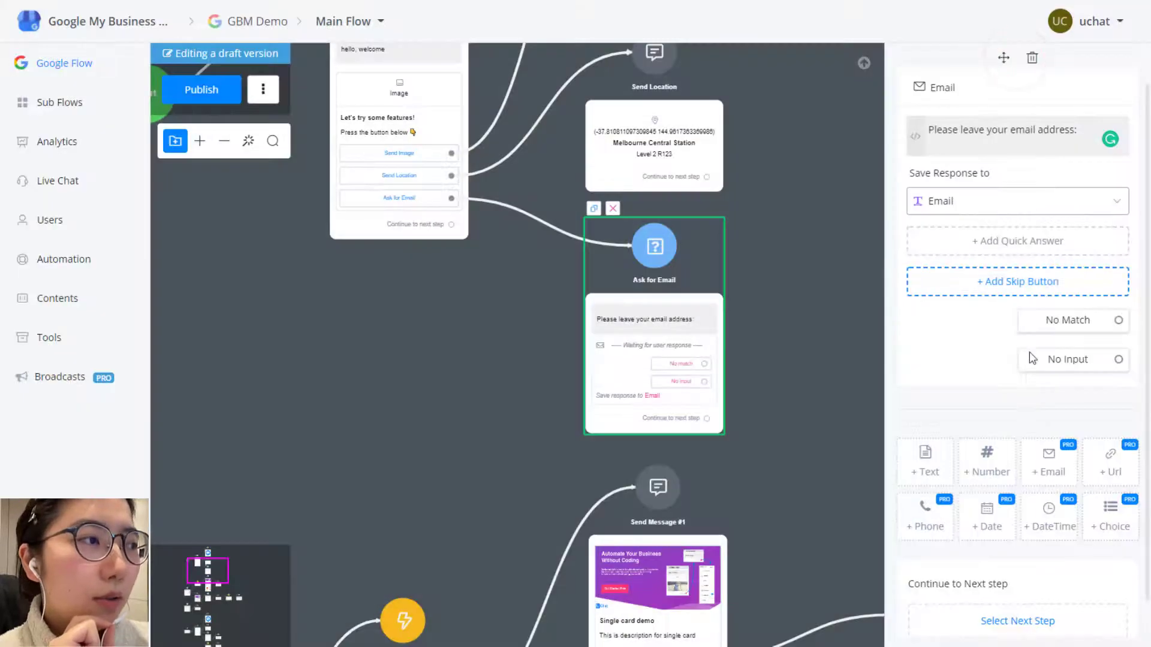
left_click(975, 374)
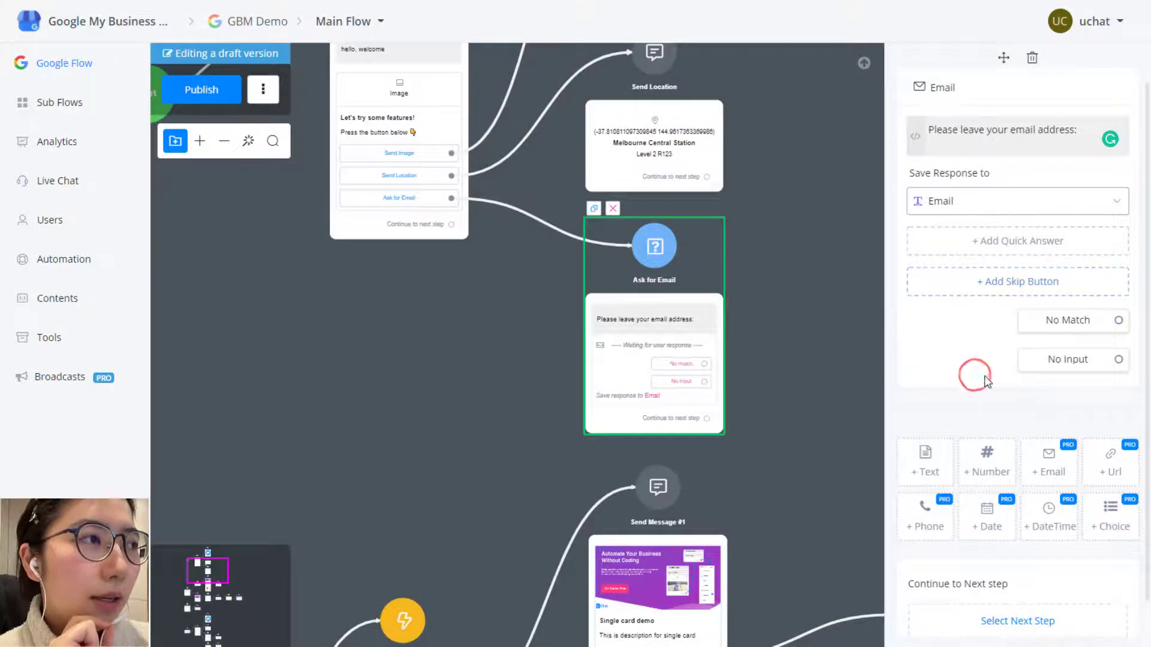
left_click(403, 229)
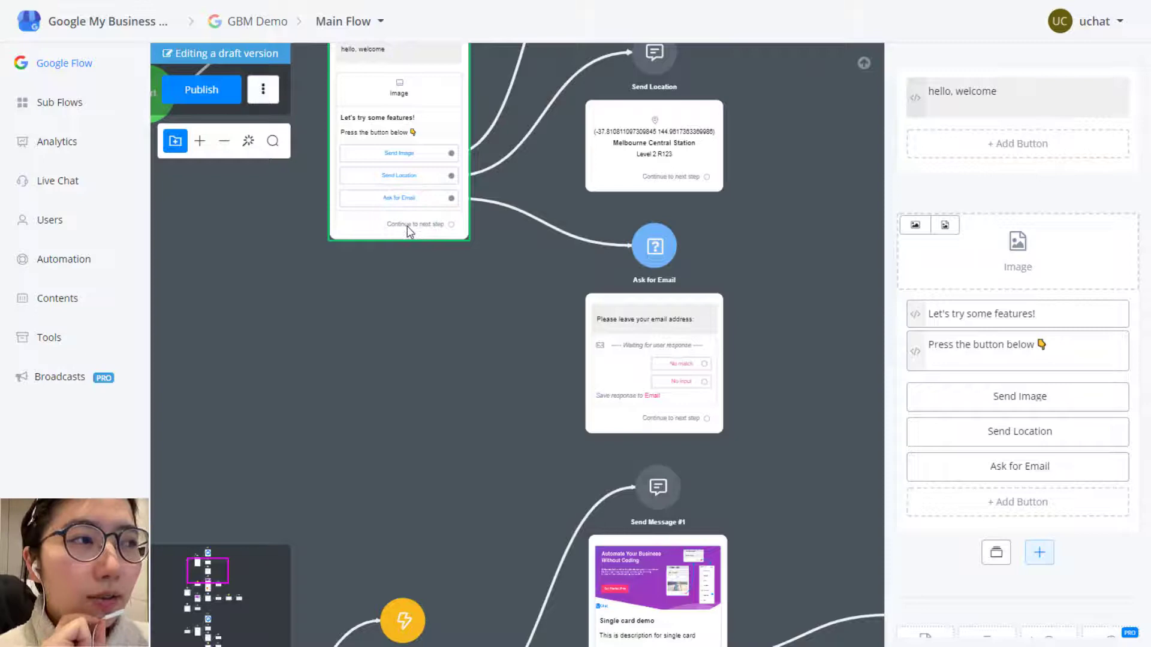
Step: Add a Talk to Agent button leading to a new action step named Talk to Agent
left_click(960, 506)
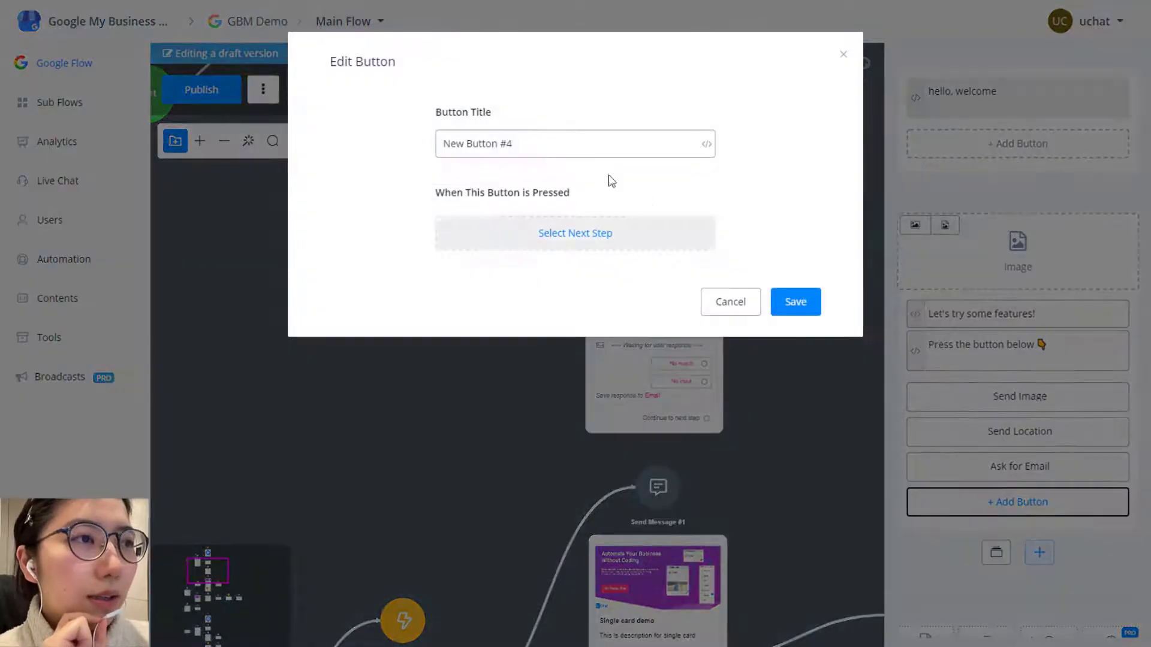
triple_click(549, 144)
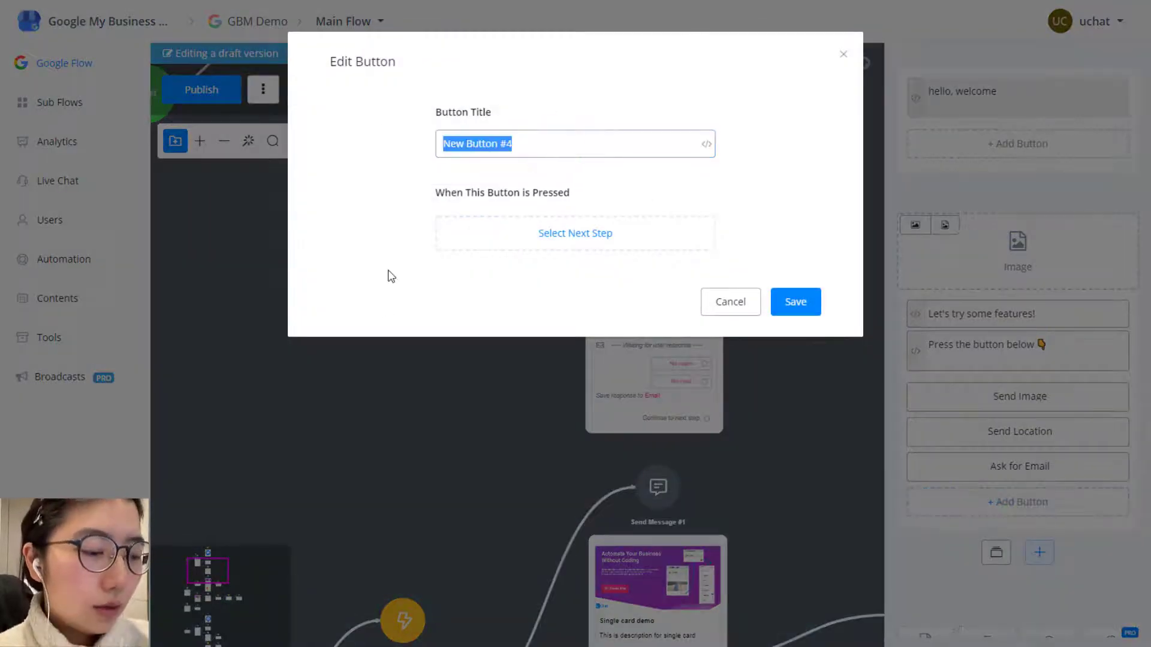
type("Talk to Agent")
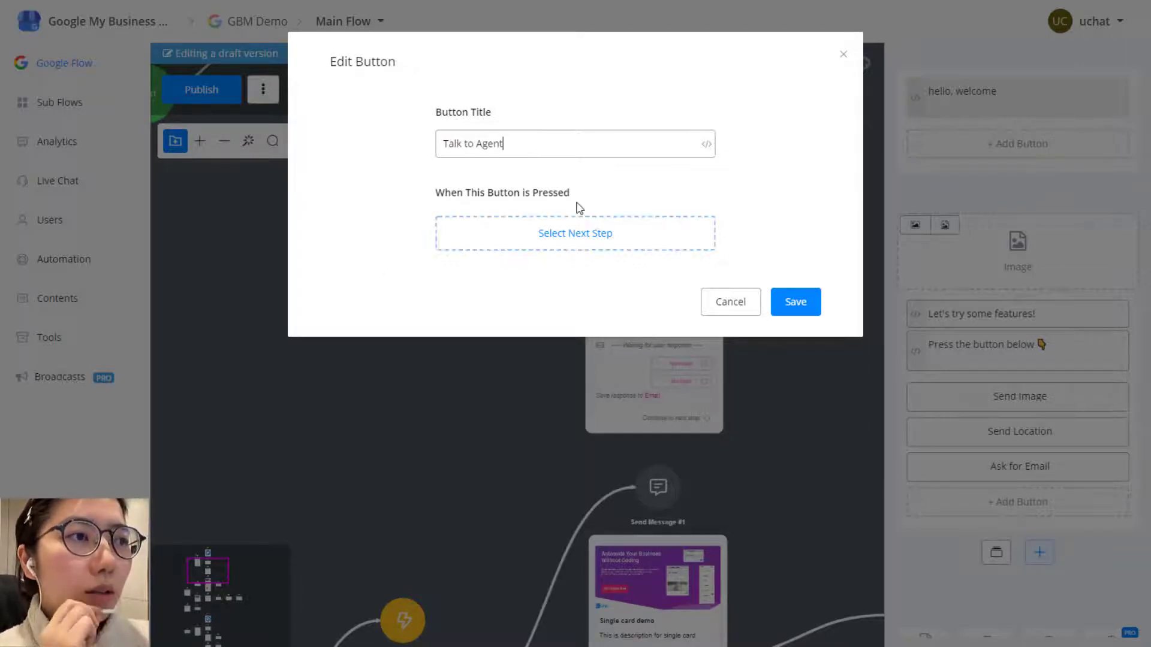
left_click(626, 237)
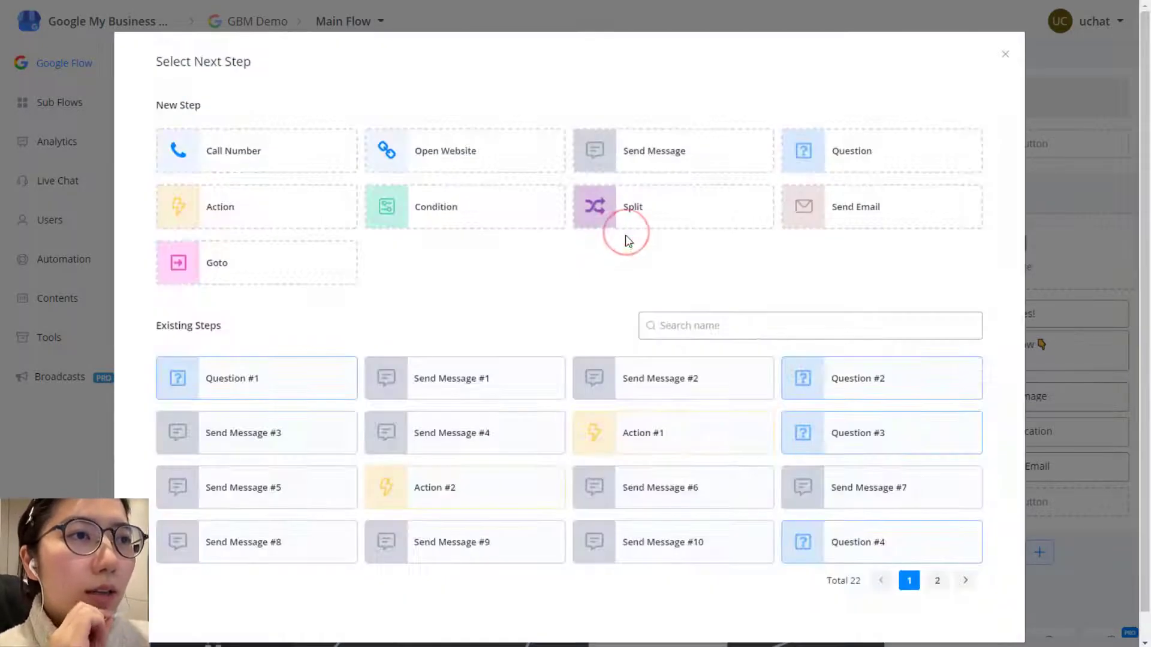
left_click(245, 215)
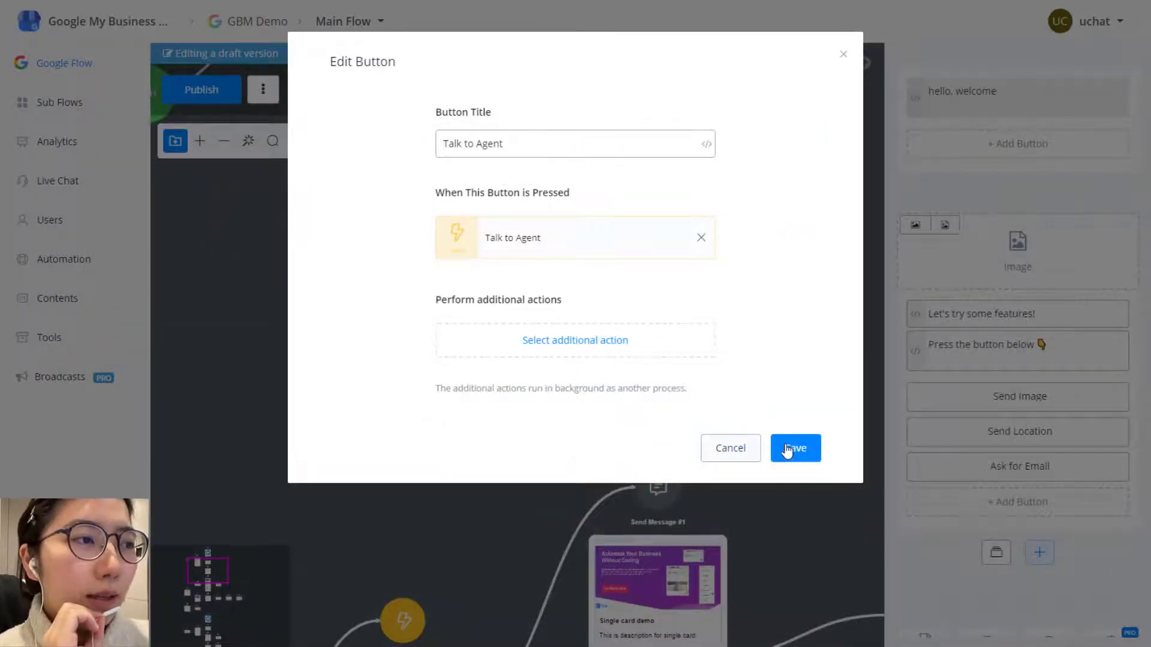
left_click(790, 448)
left_click(570, 504)
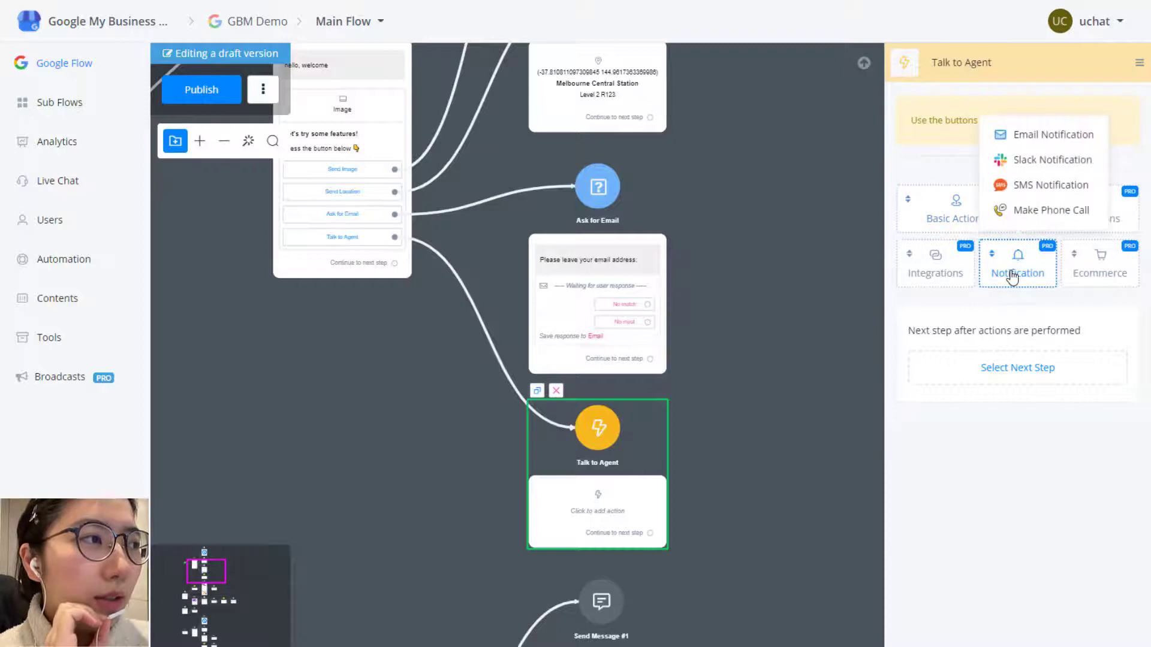
mouse_move(1079, 209)
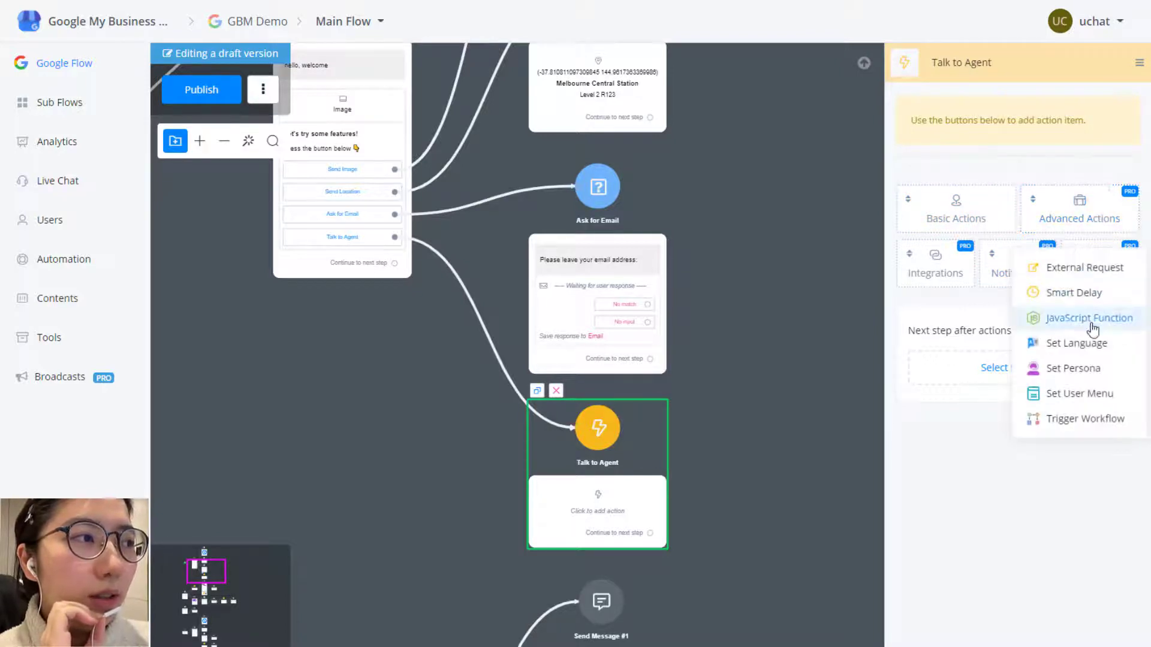
Step: Add a Set Persona action choosing Peter, then review the Notification action options
left_click(1079, 367)
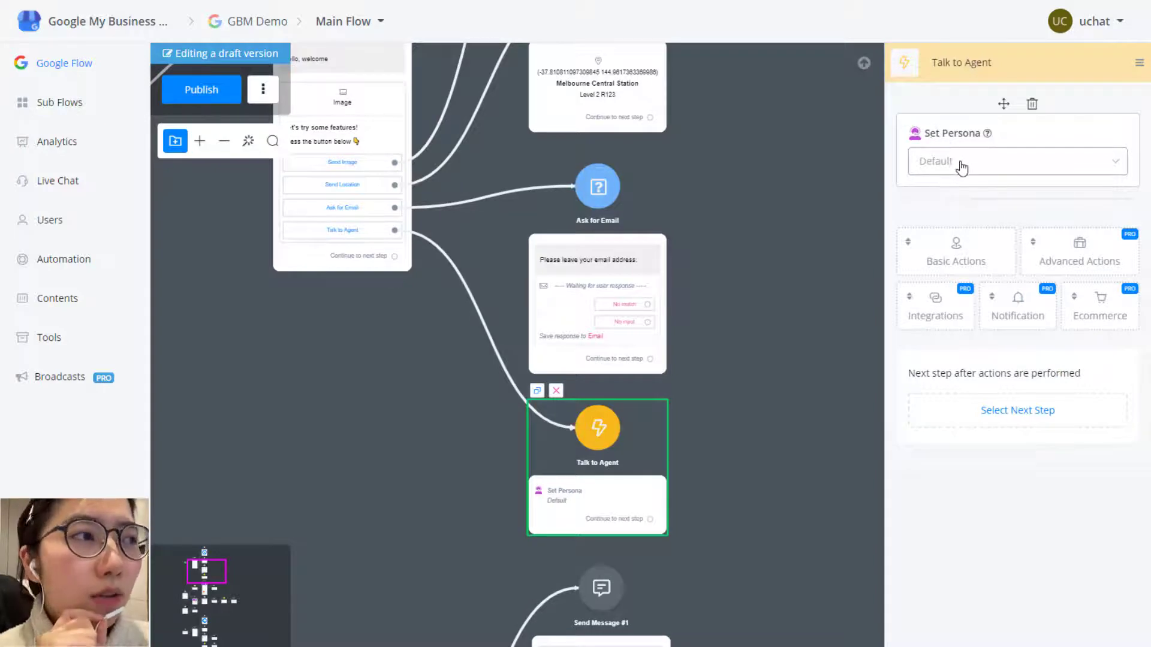
left_click(975, 164)
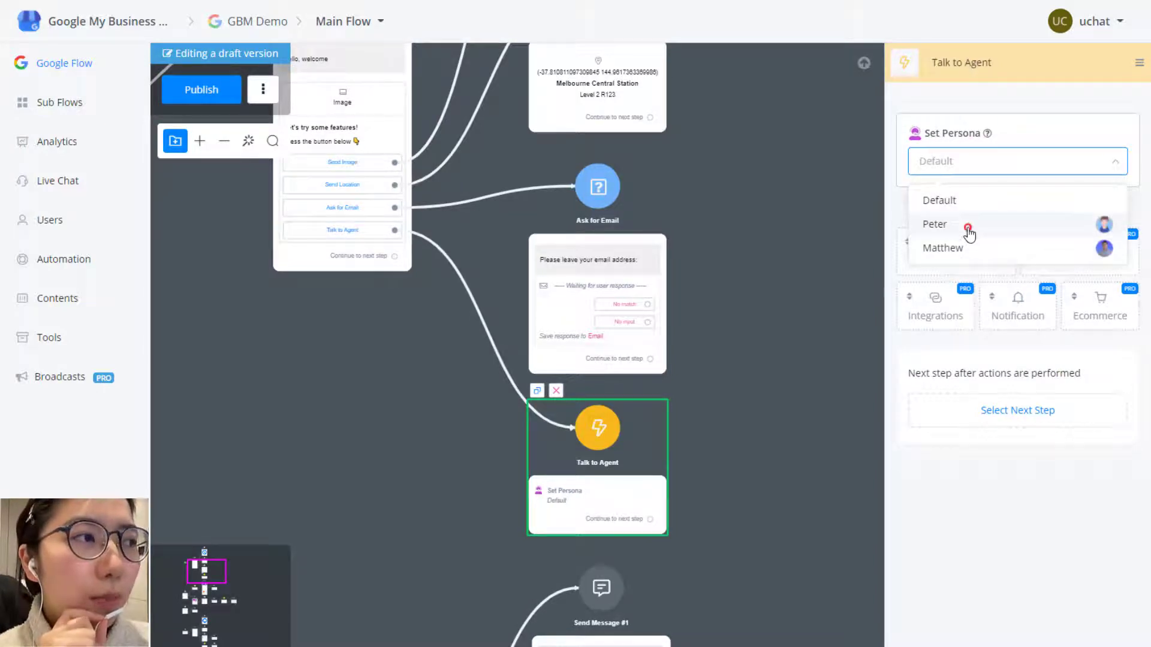
left_click(967, 225)
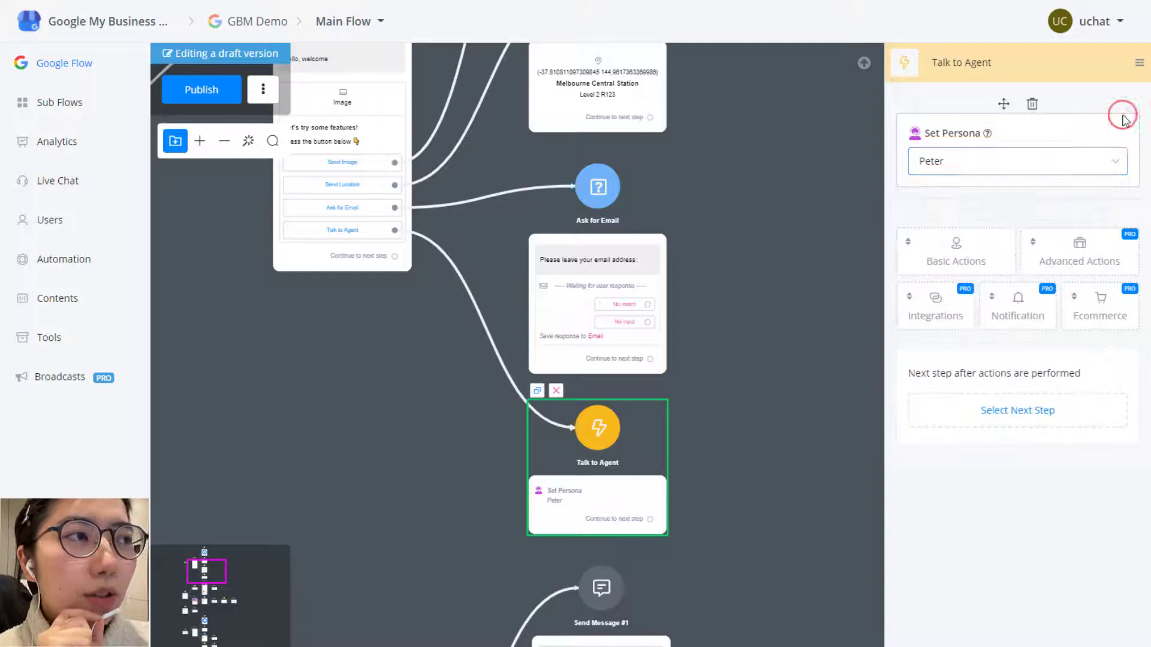
left_click(971, 169)
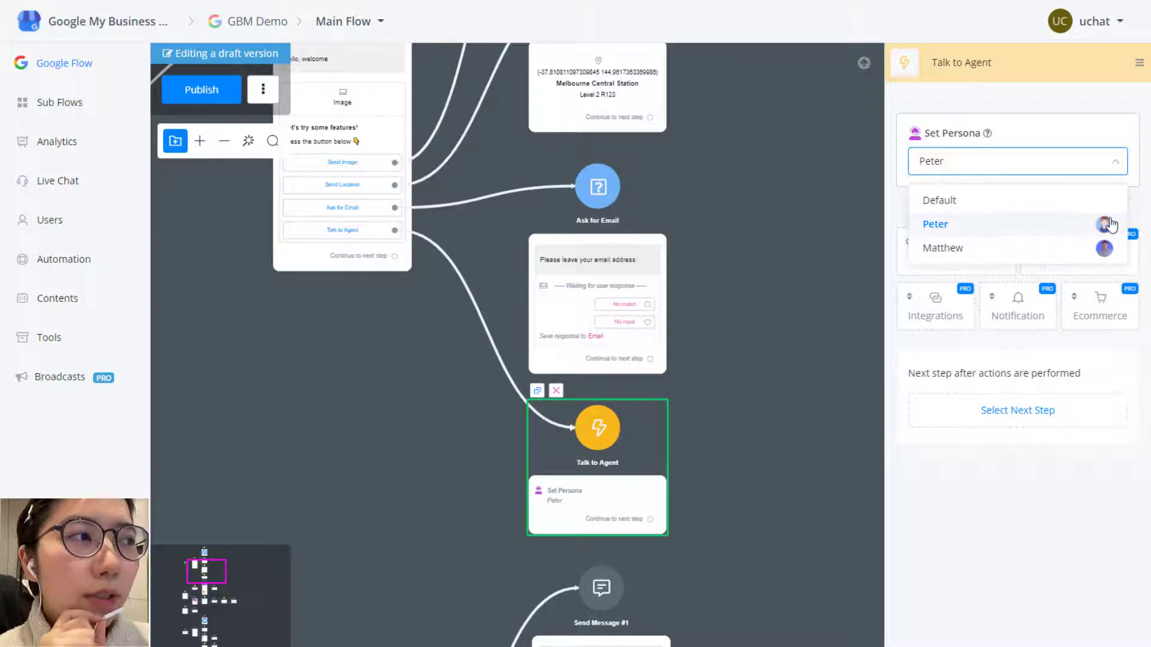
left_click(1122, 117)
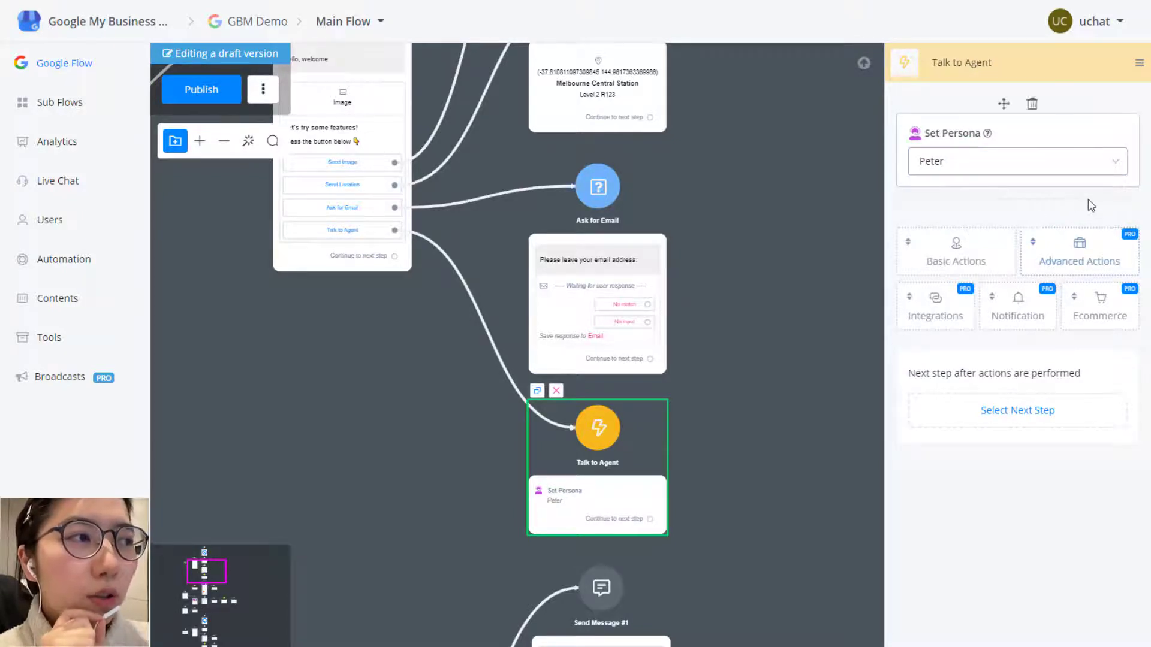
left_click(1025, 310)
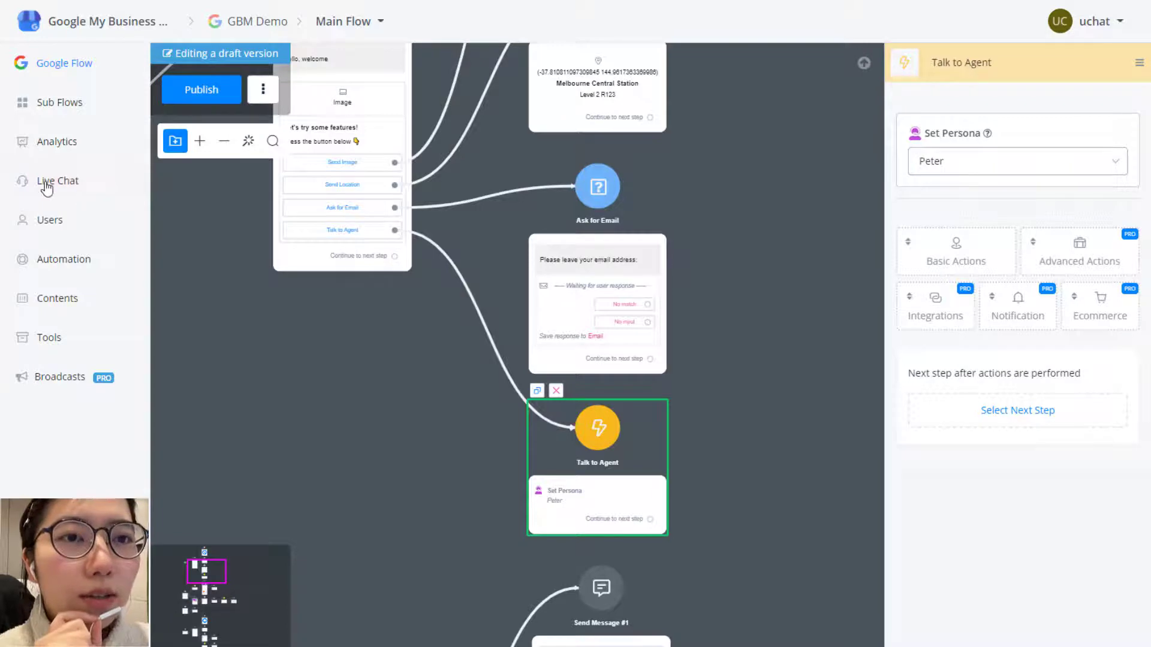
Step: Add a Send Message step after Talk to Agent with the text 'Hi, I am Peter, how may I help you?'
left_click(621, 494)
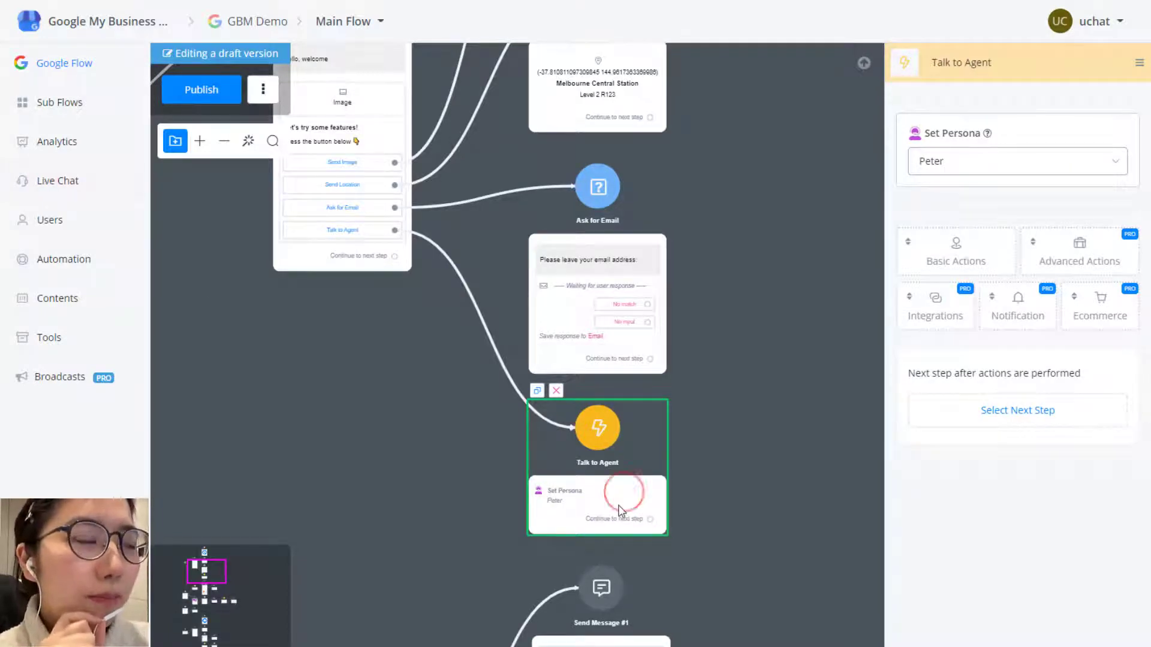
left_click(652, 519)
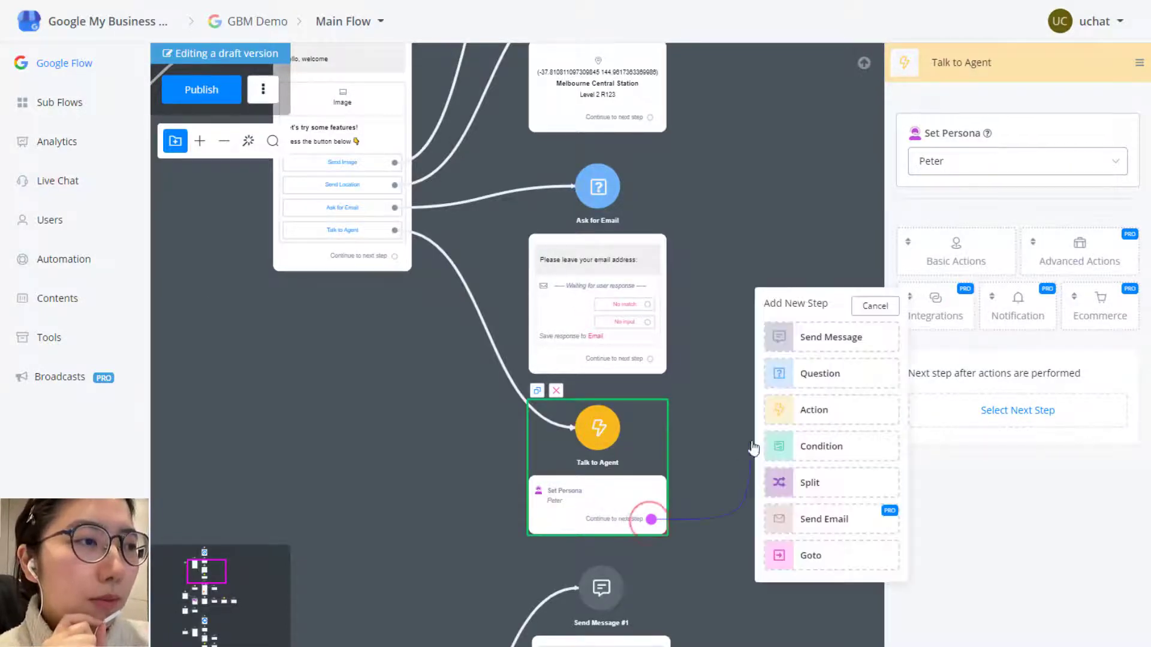
left_click(833, 348)
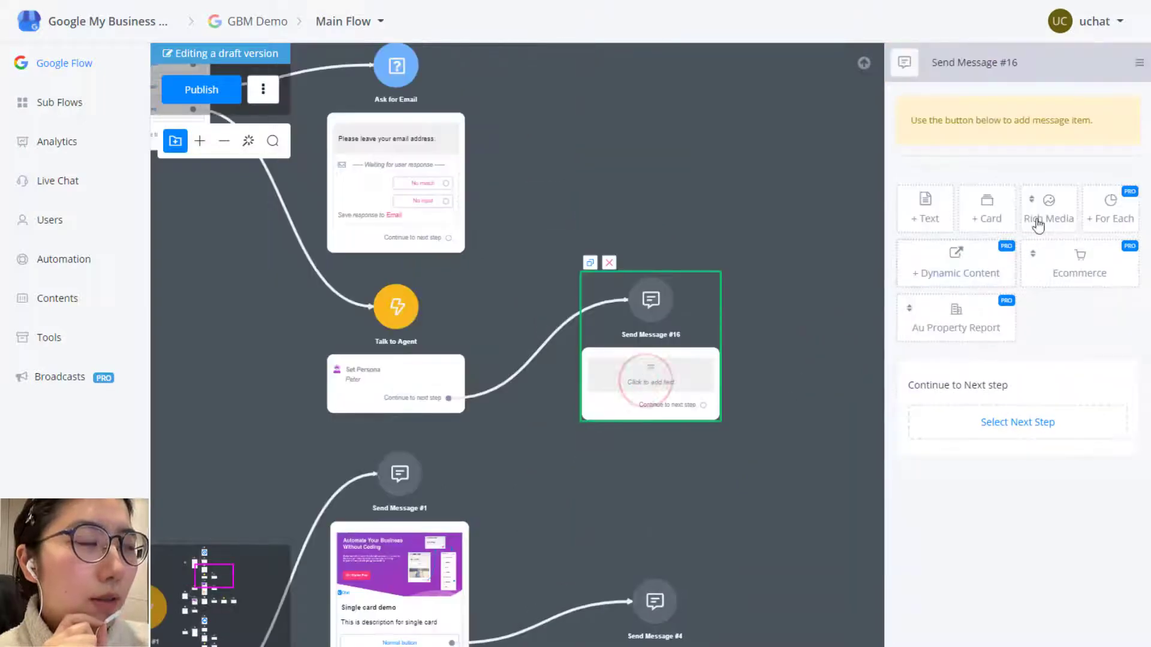
left_click(925, 209)
left_click(972, 142)
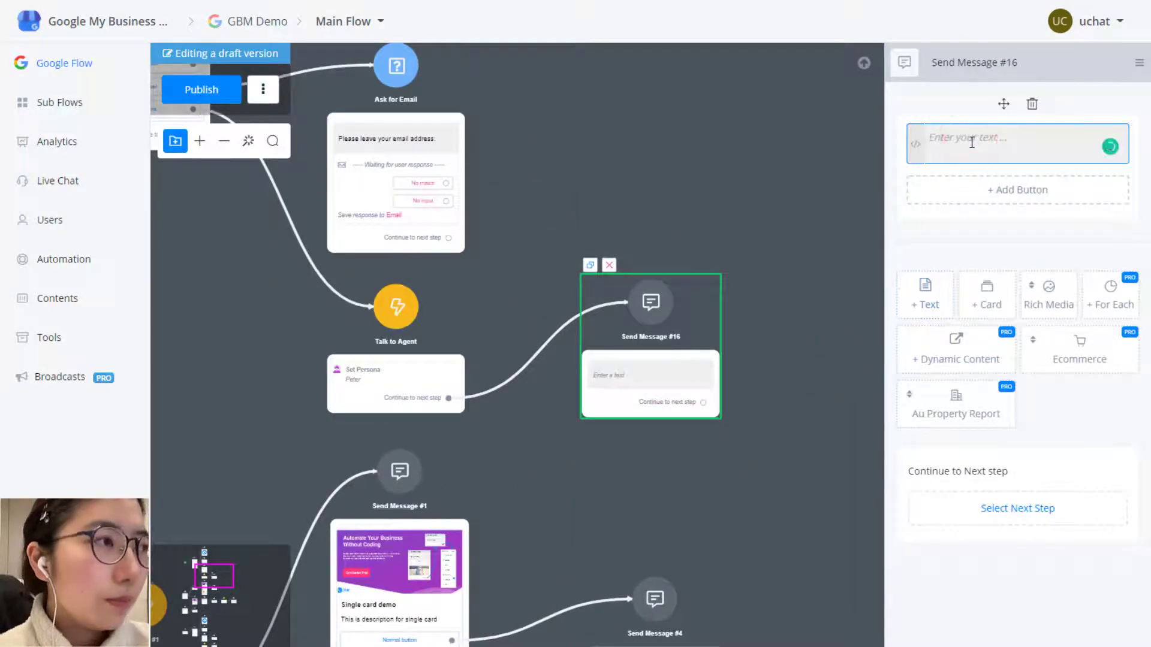
type("Hi, I am Peter, how may I help")
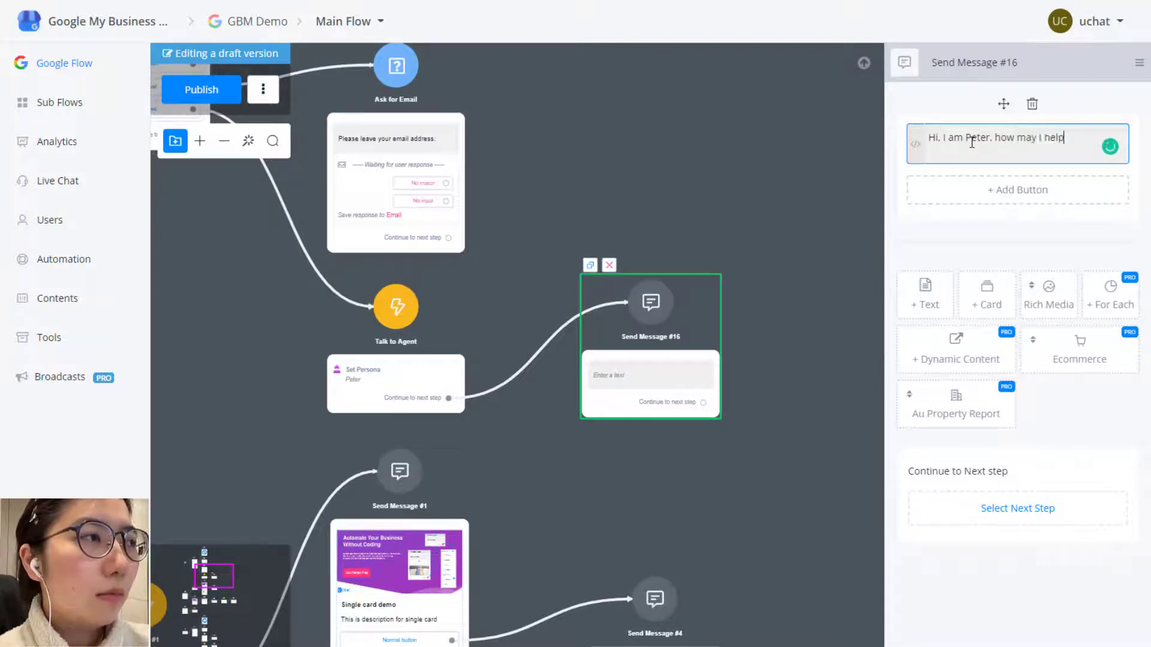
type("you?")
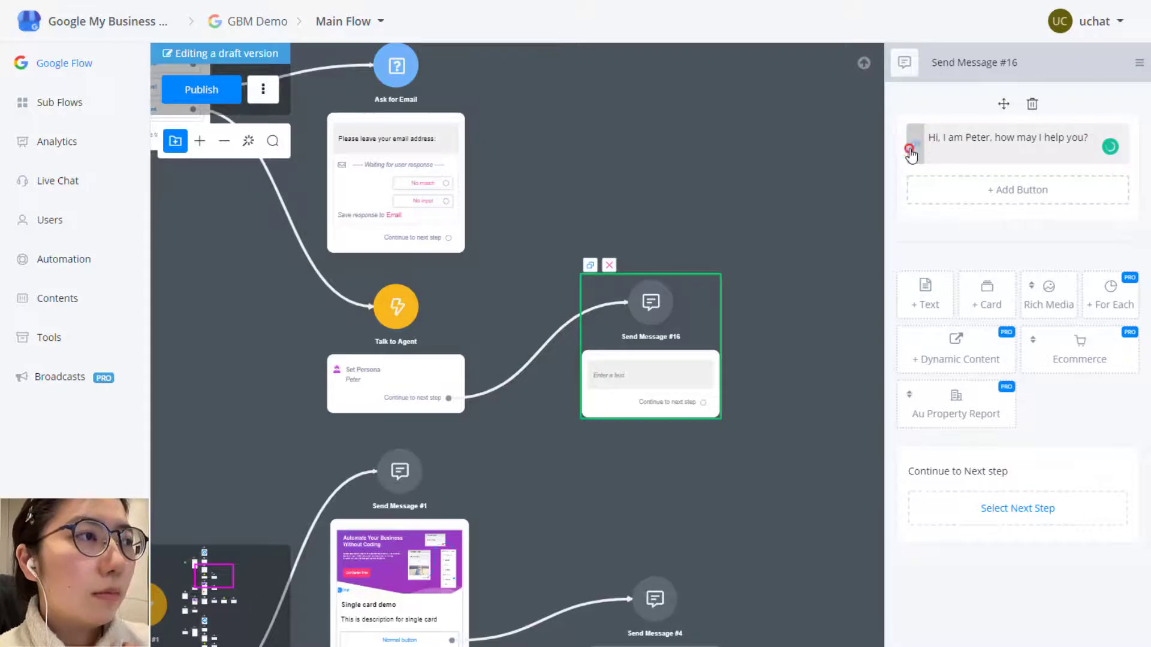
Step: Append a smiling emoji to the greeting and publish the flow
left_click(915, 145)
left_click(731, 26)
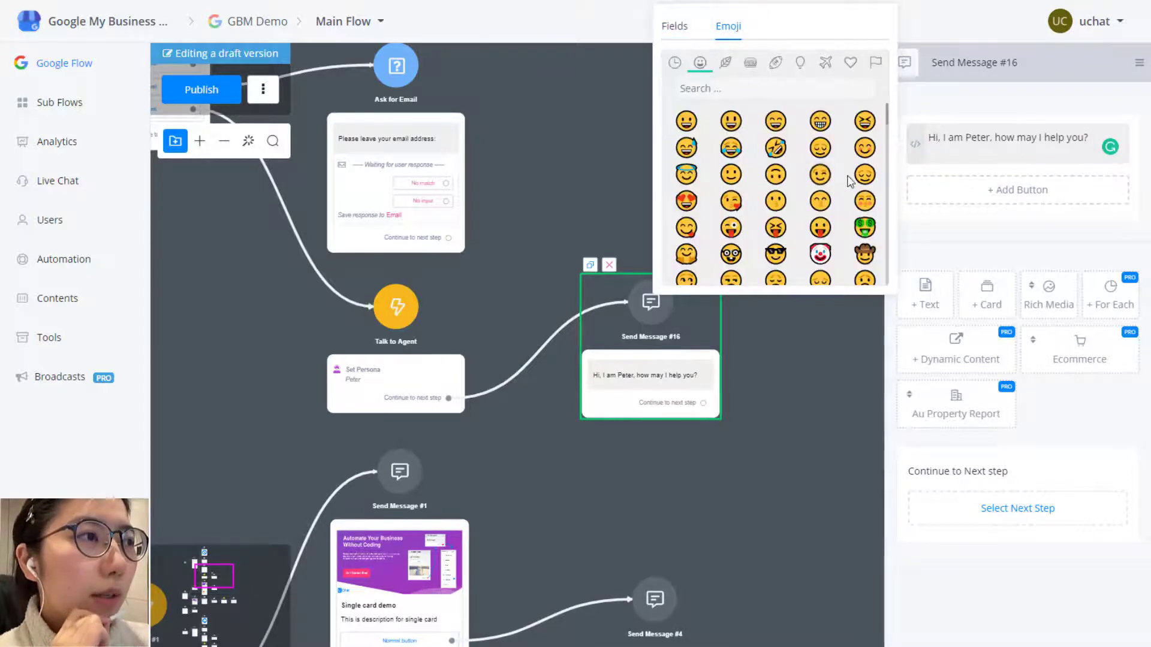
left_click(865, 146)
left_click(1074, 230)
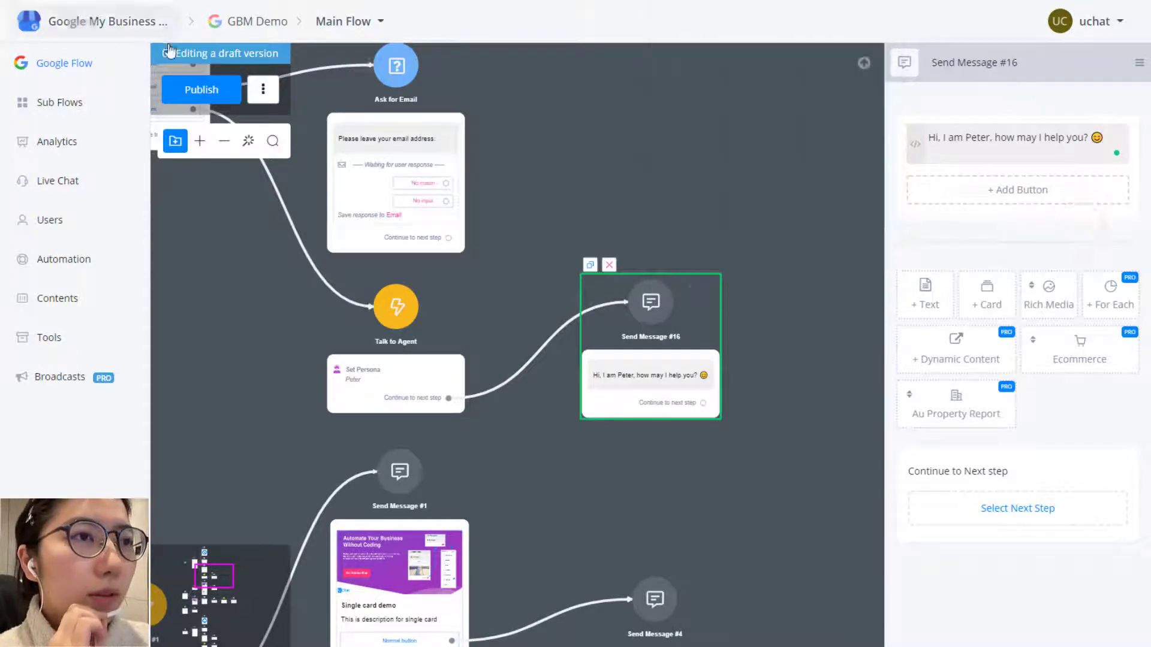
left_click(202, 89)
scroll(270, 349, "down", 2)
left_click_drag(271, 349, 484, 489)
scroll(435, 455, "up", 2)
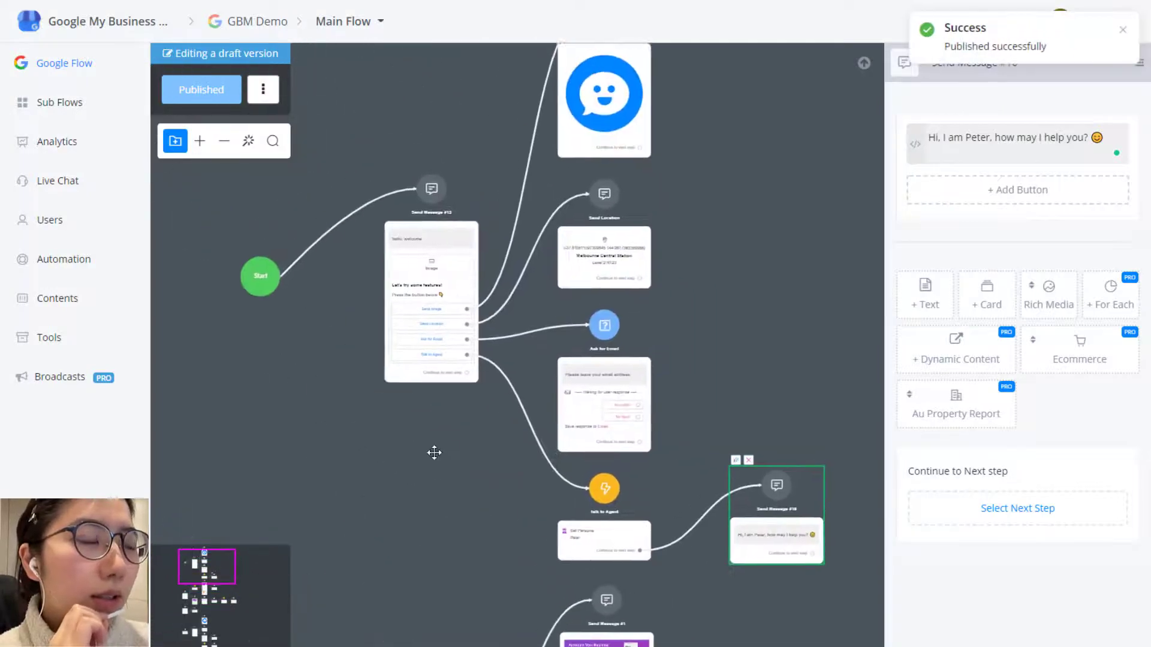
scroll(440, 496, "up", 2)
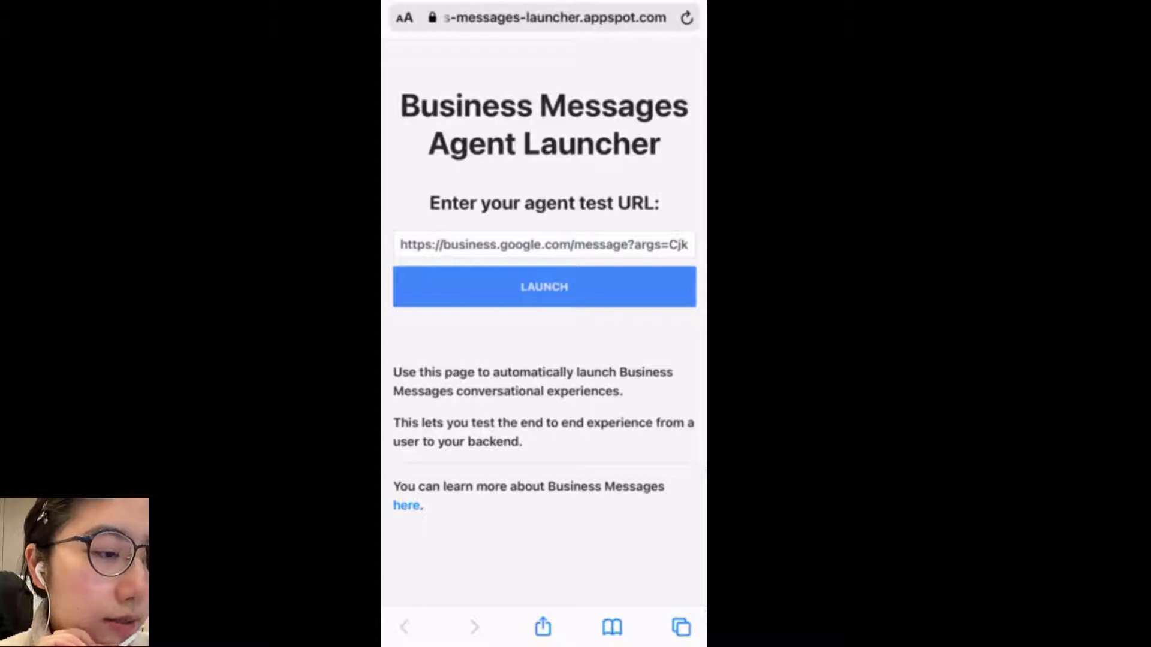
Step: Launch the UChat Bot Agent test chat and send 'hi' to bring up the feature buttons
left_click(544, 287)
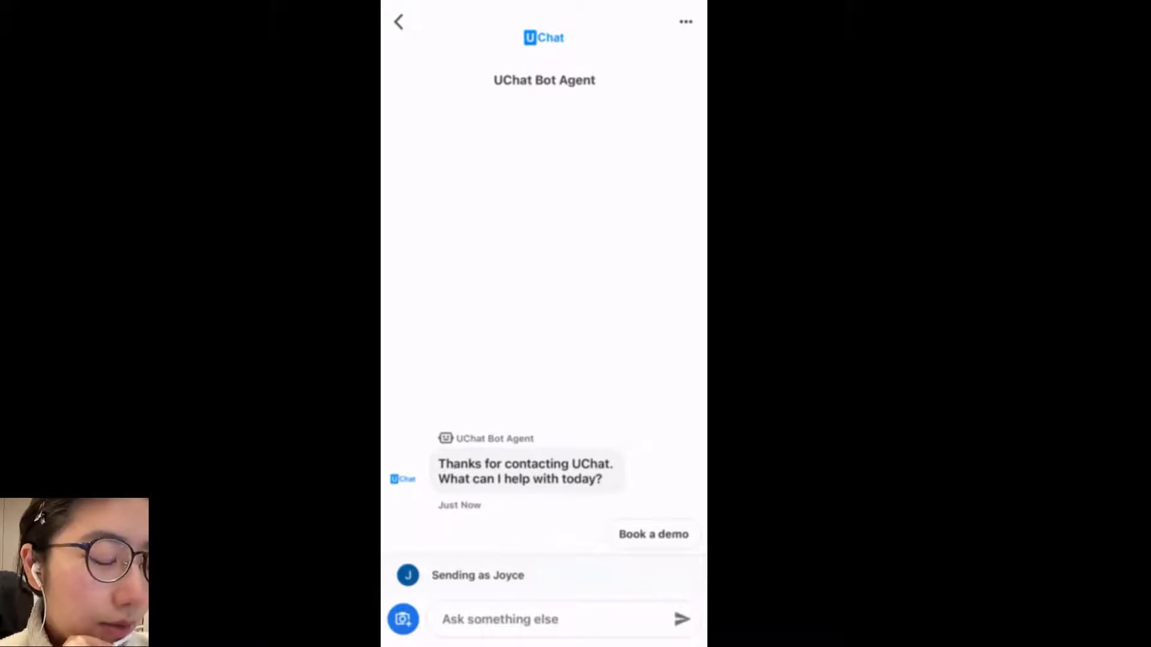
left_click(500, 620)
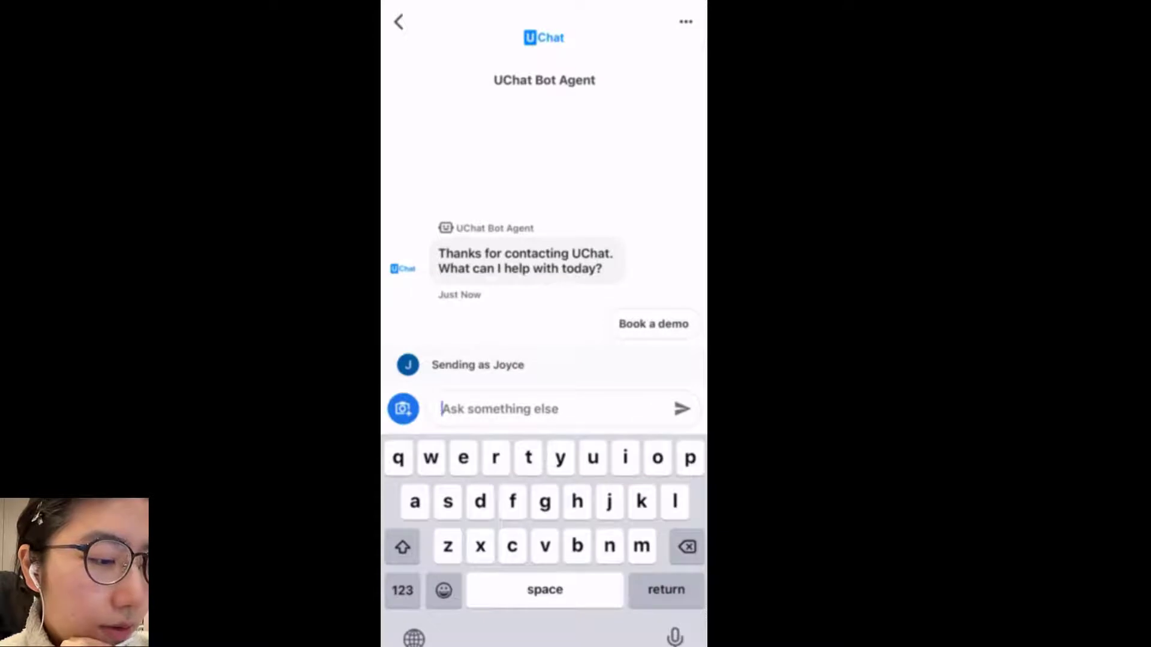
type("hi")
key("Return")
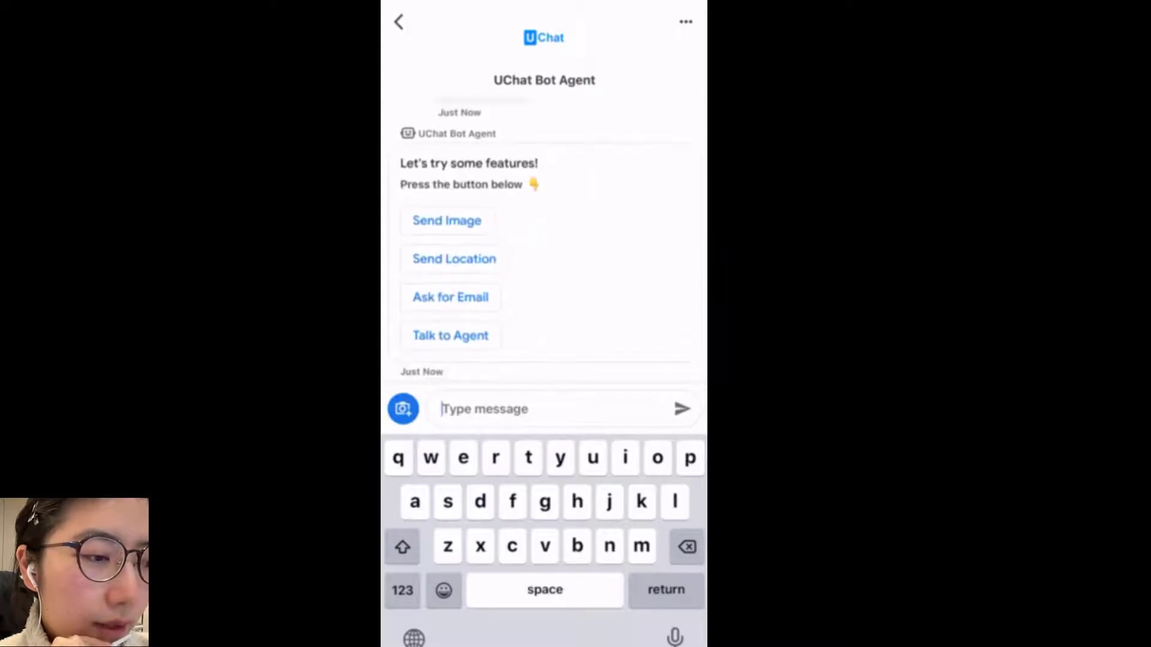
scroll(544, 225, "up", 5)
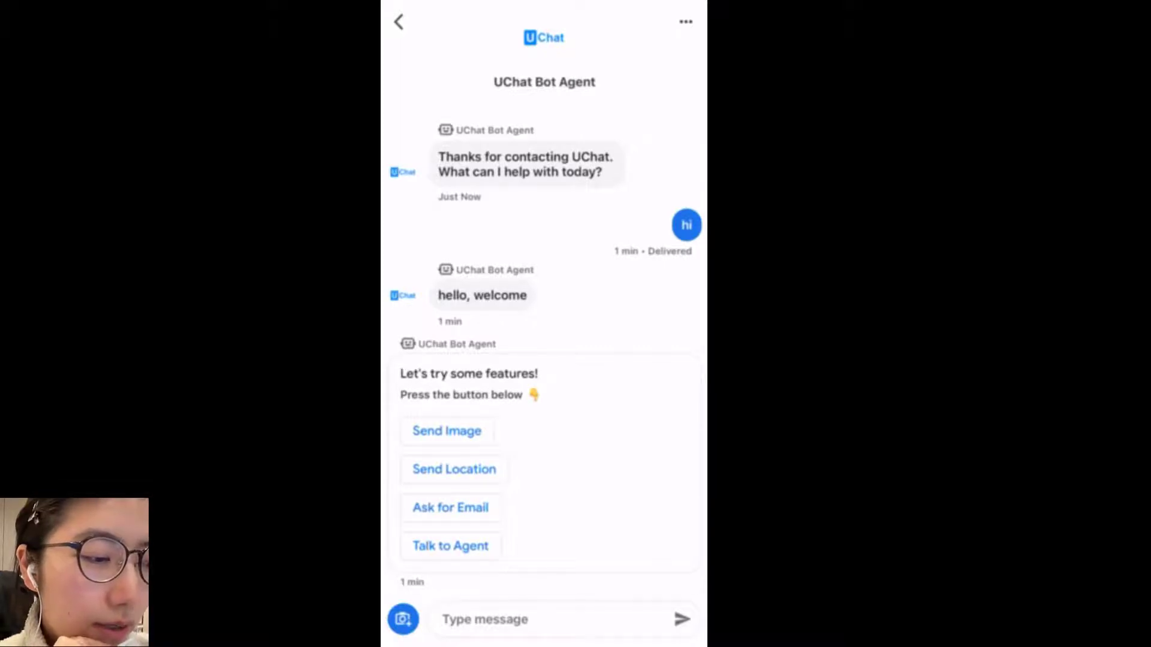
Step: Try Send Image and Send Location, view the station on web Google Maps and get directions
left_click(448, 431)
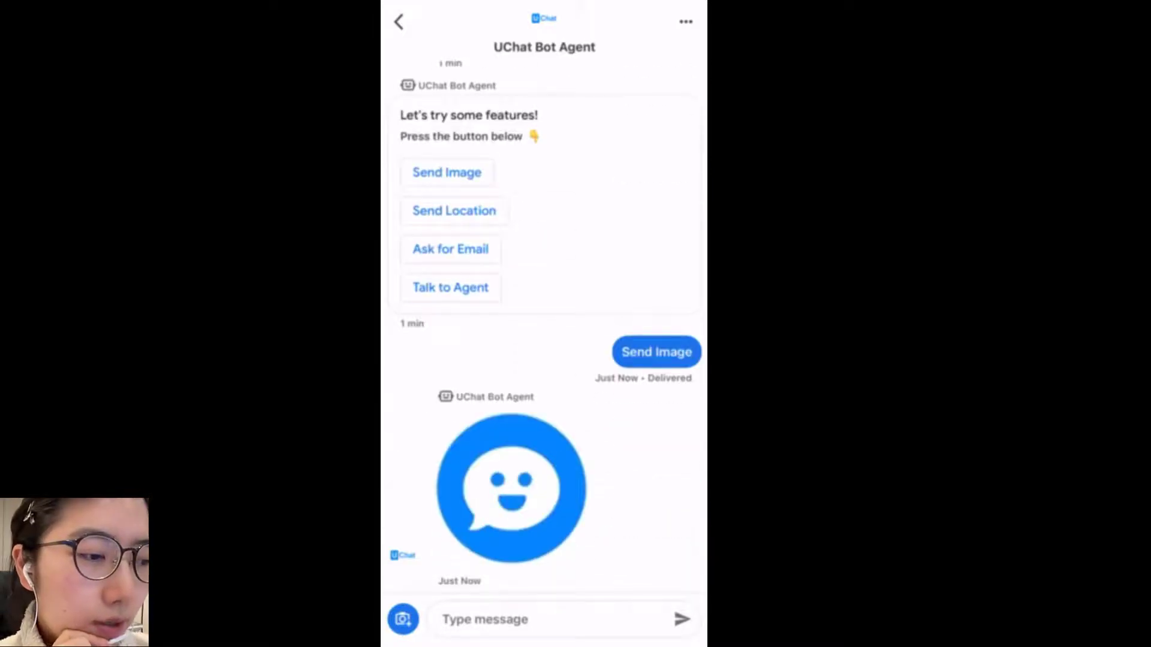
left_click(455, 223)
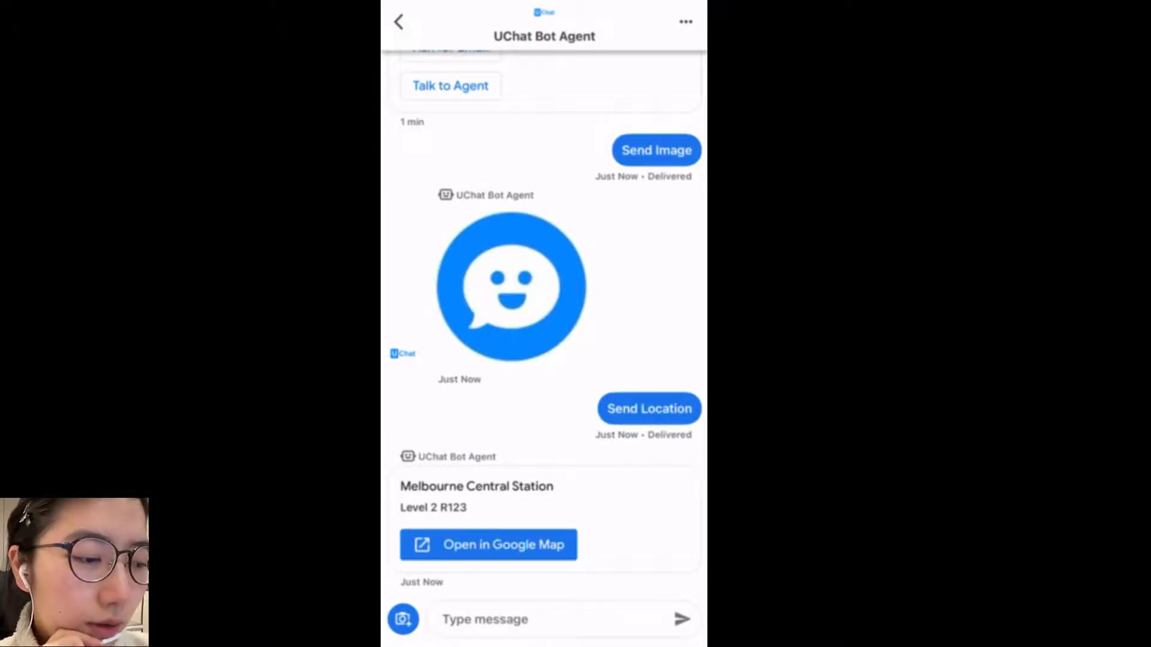
left_click(488, 543)
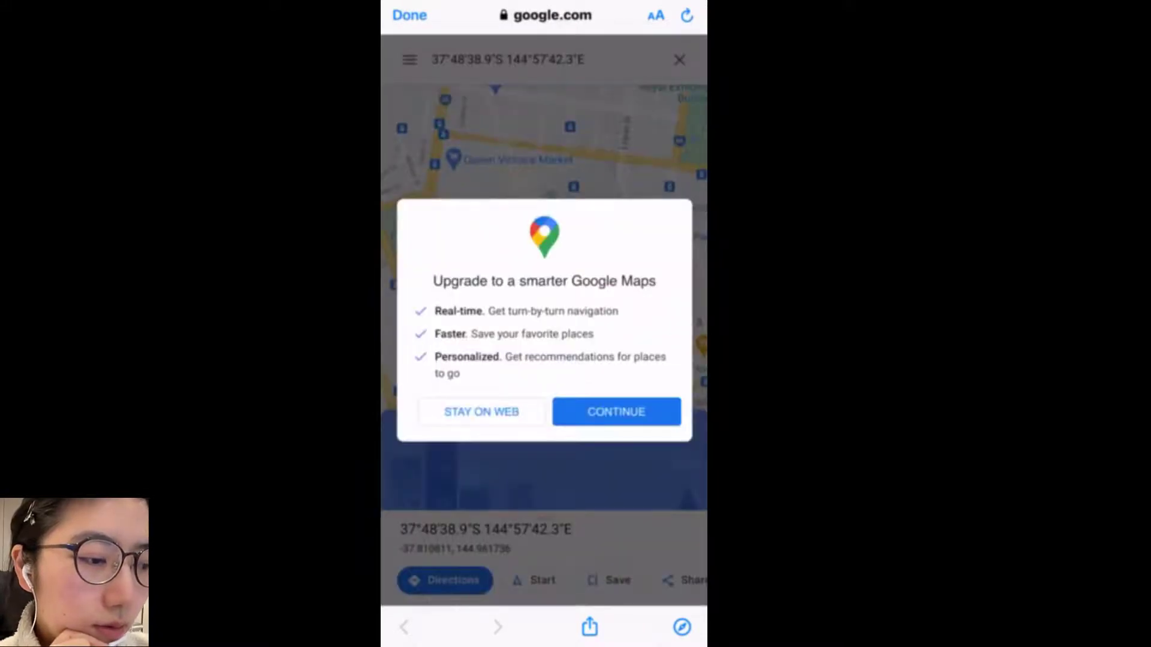
left_click(482, 410)
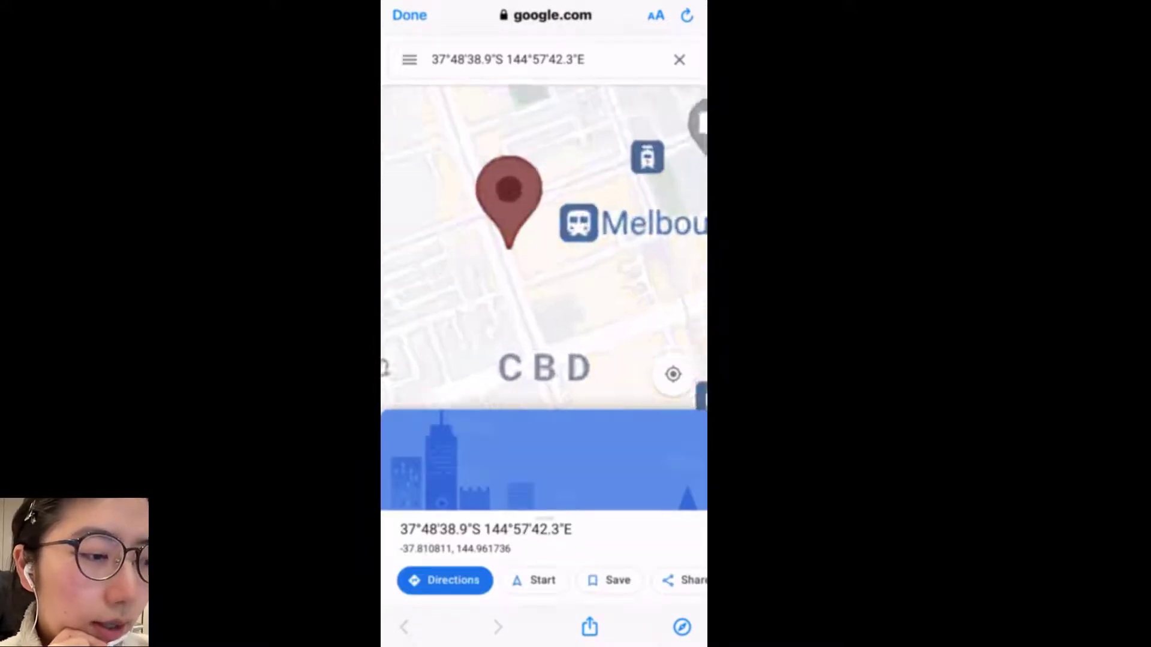
left_click(444, 580)
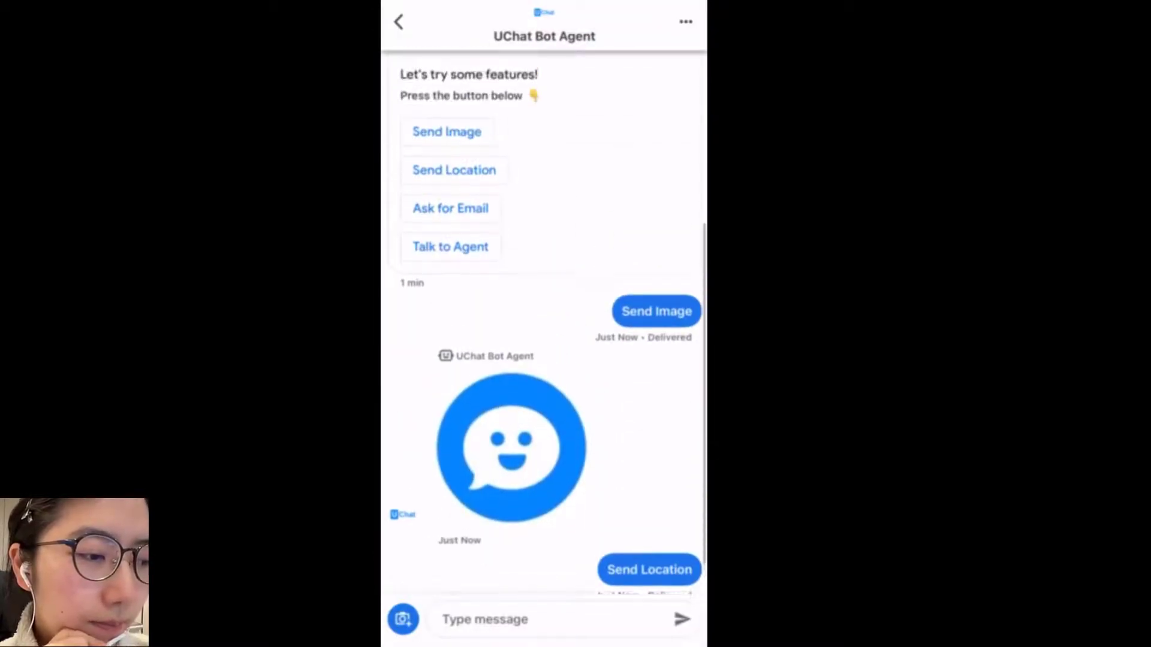
left_click(450, 210)
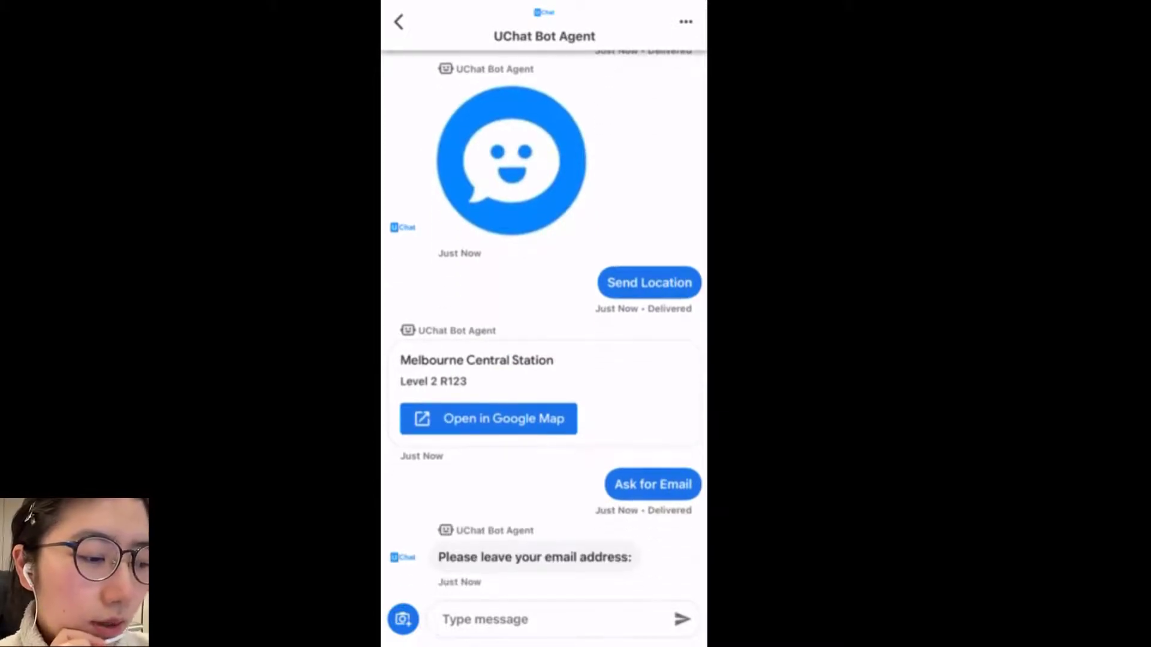
left_click(548, 619)
type("qw")
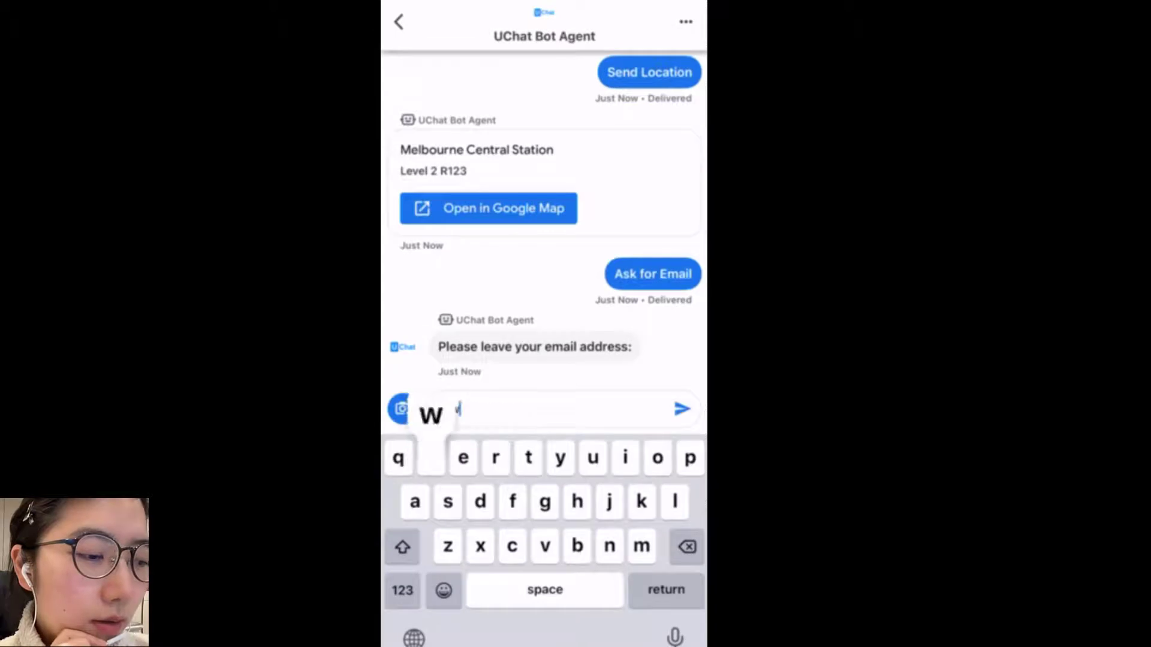
type("ertyui")
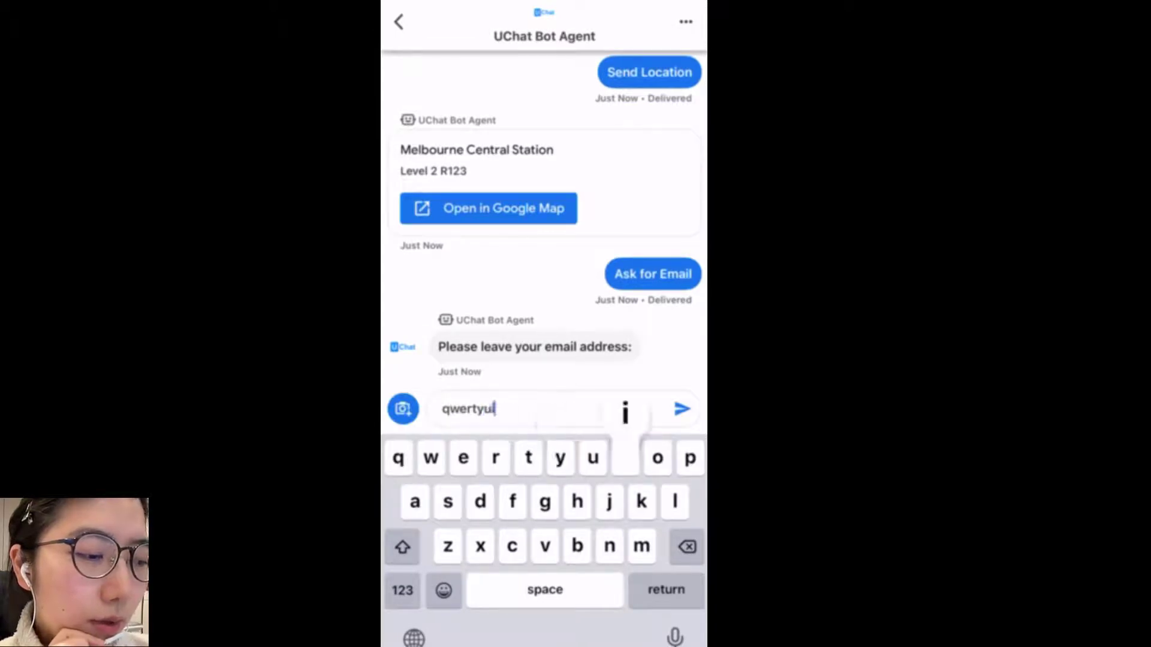
key("Return")
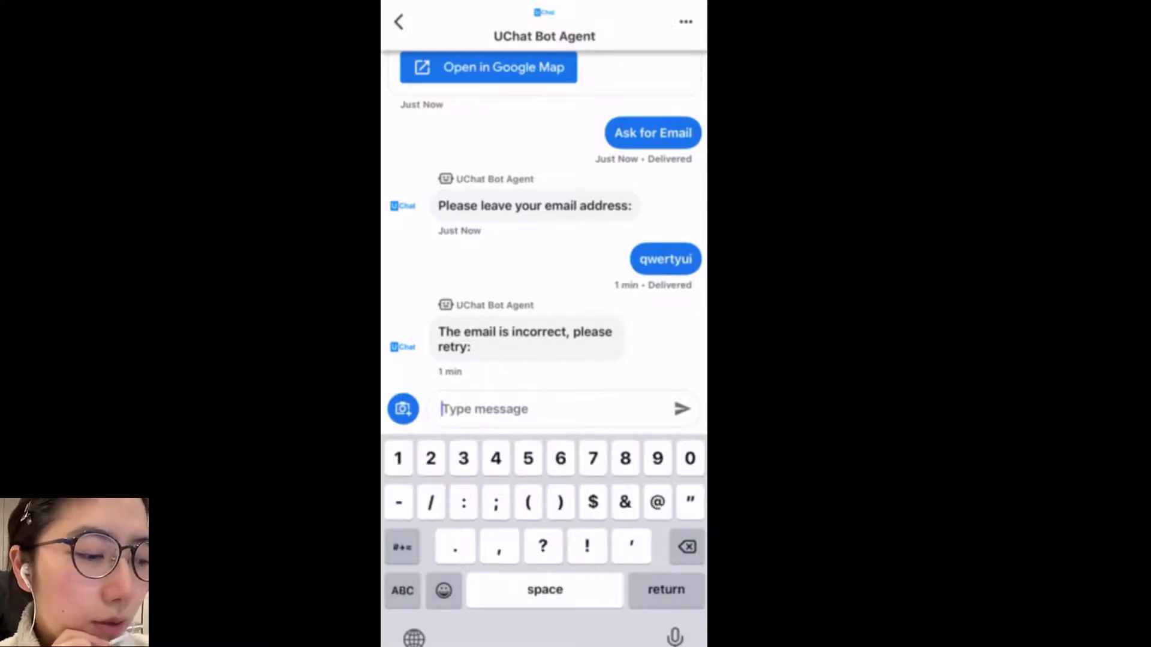
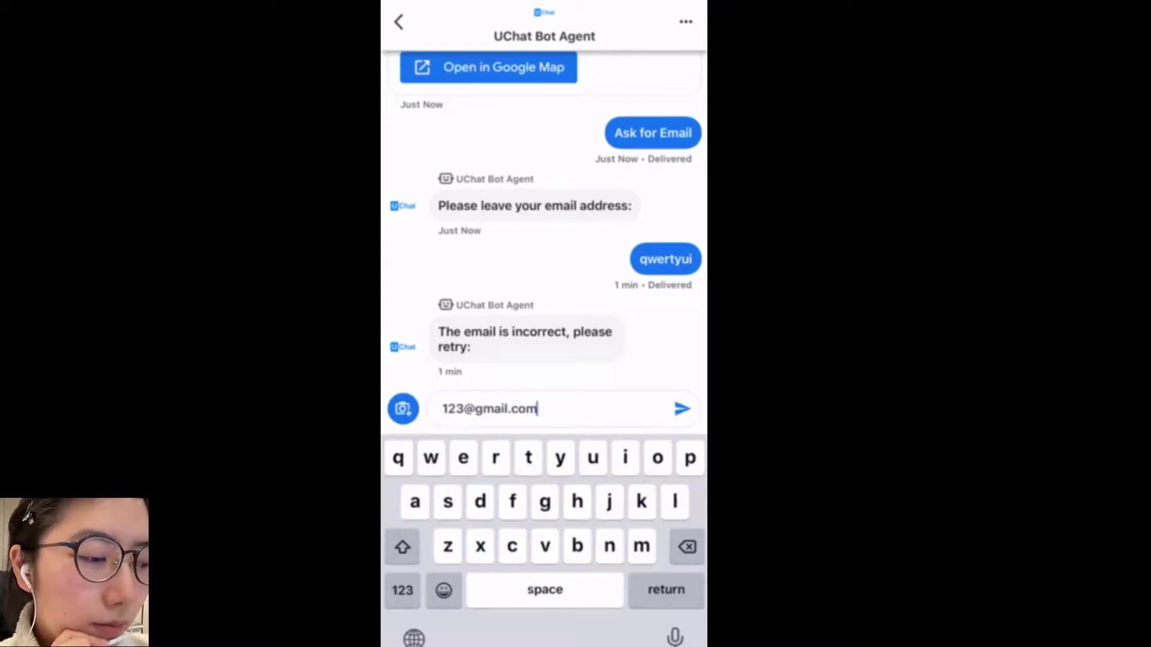
key("Return")
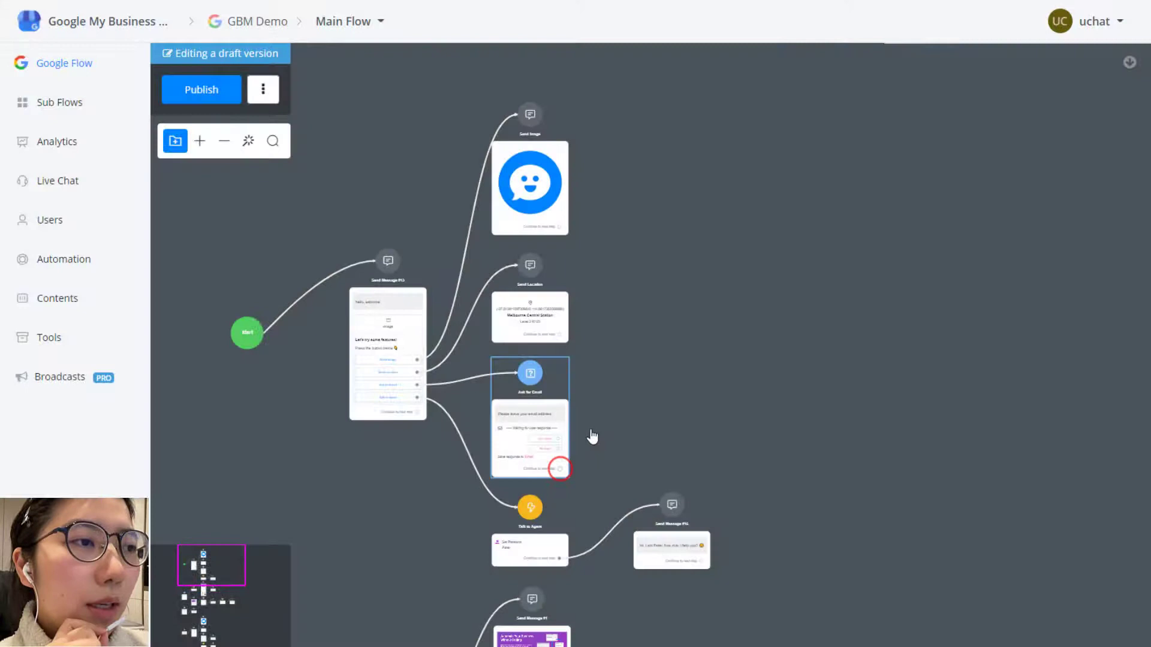
Step: Add a Send Message after Ask for Email reading 'your emai is :' with the Email field, and publish
left_click_drag(559, 470, 626, 391)
left_click(711, 338)
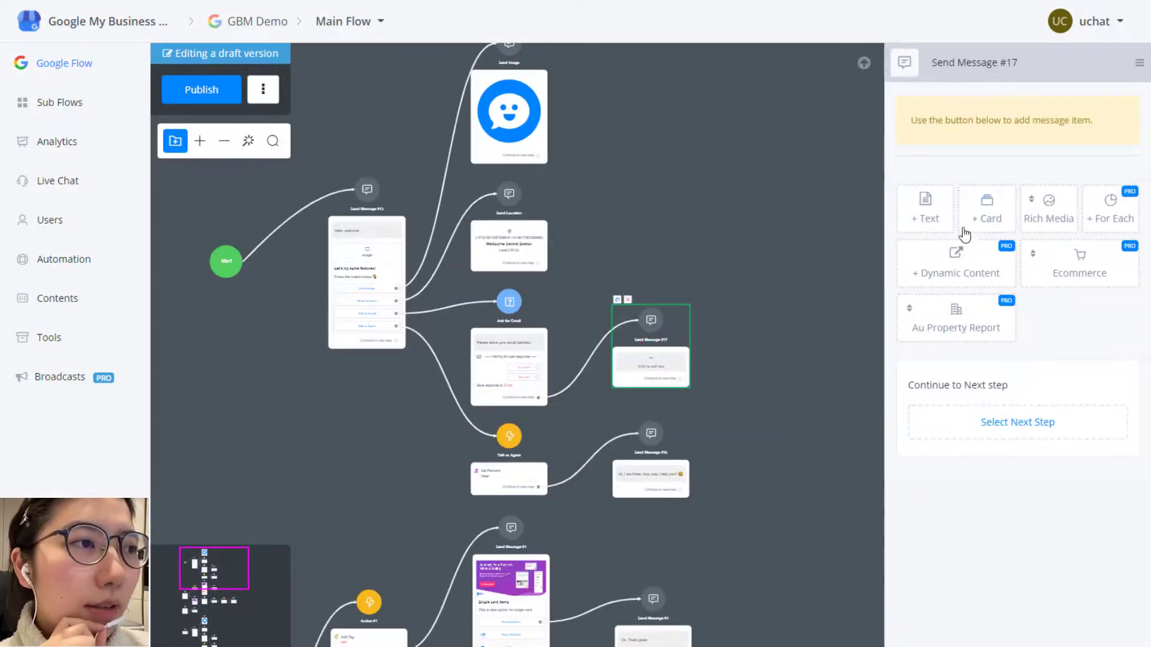
left_click(929, 210)
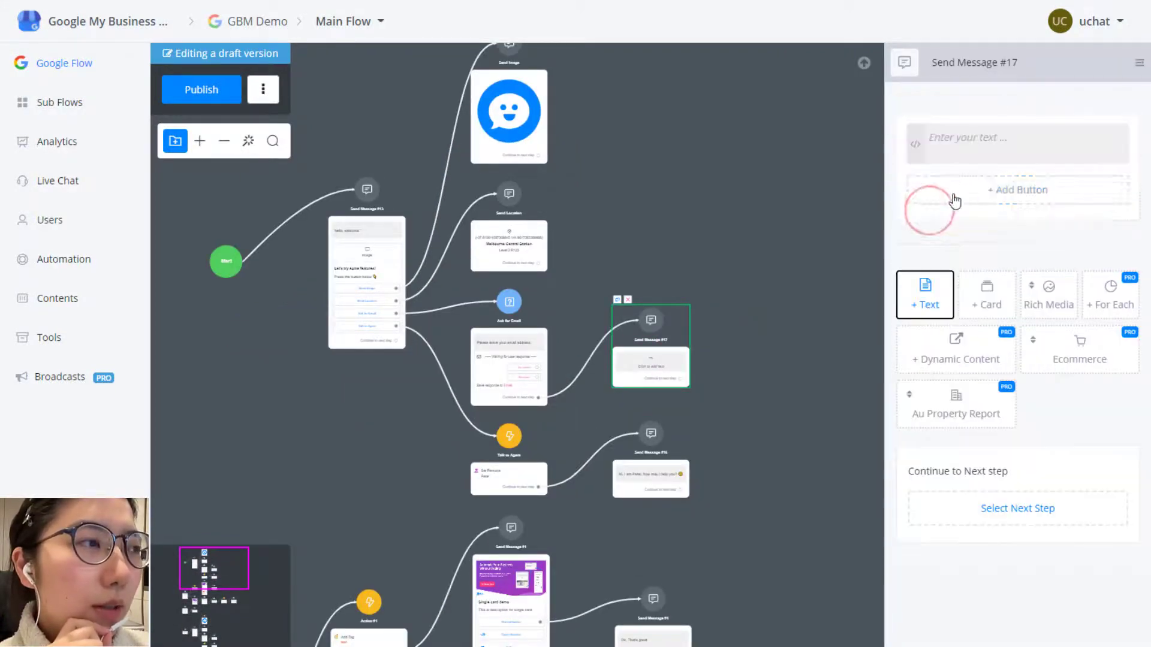
left_click(973, 142)
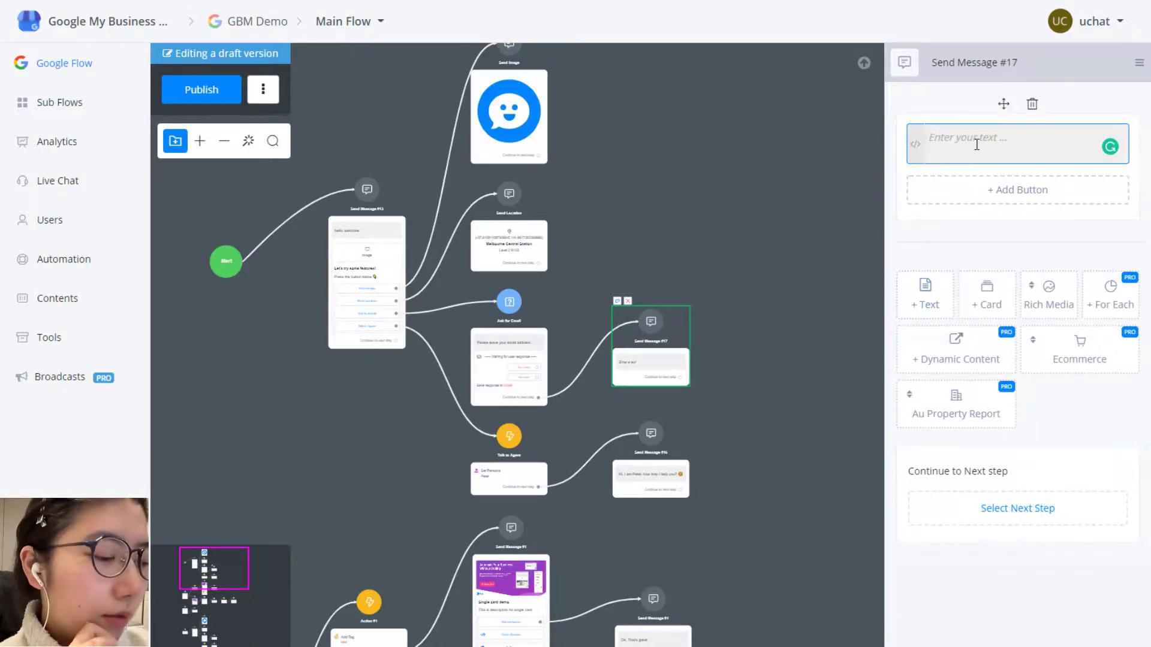
type("your e")
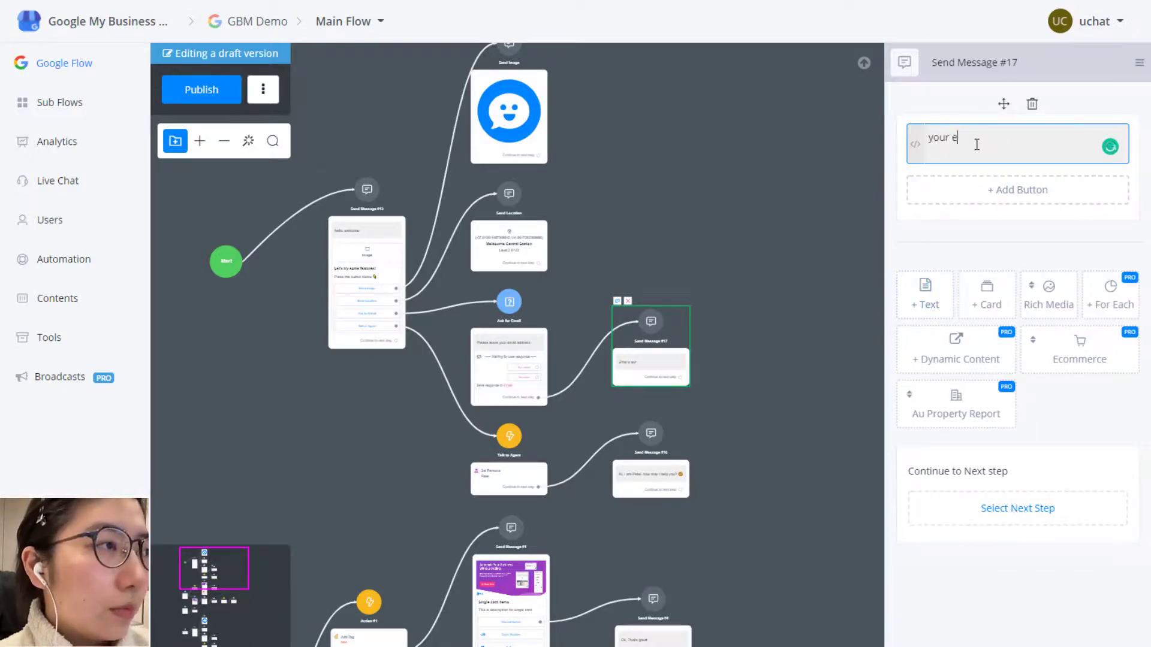
type("mai is : ")
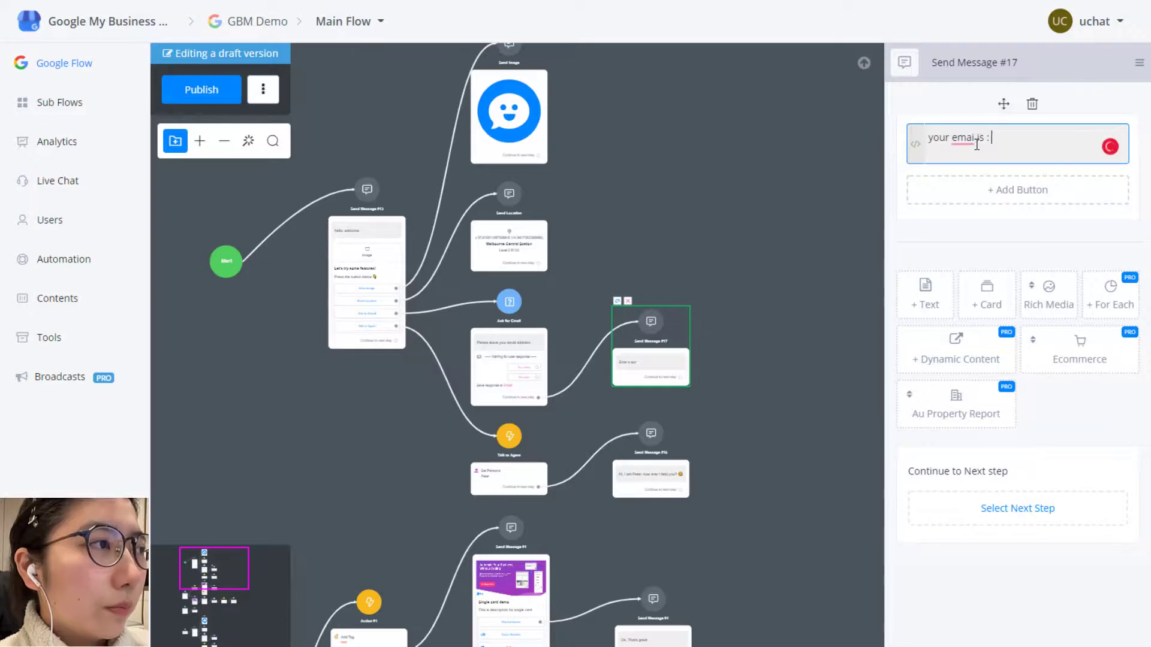
type("{{e")
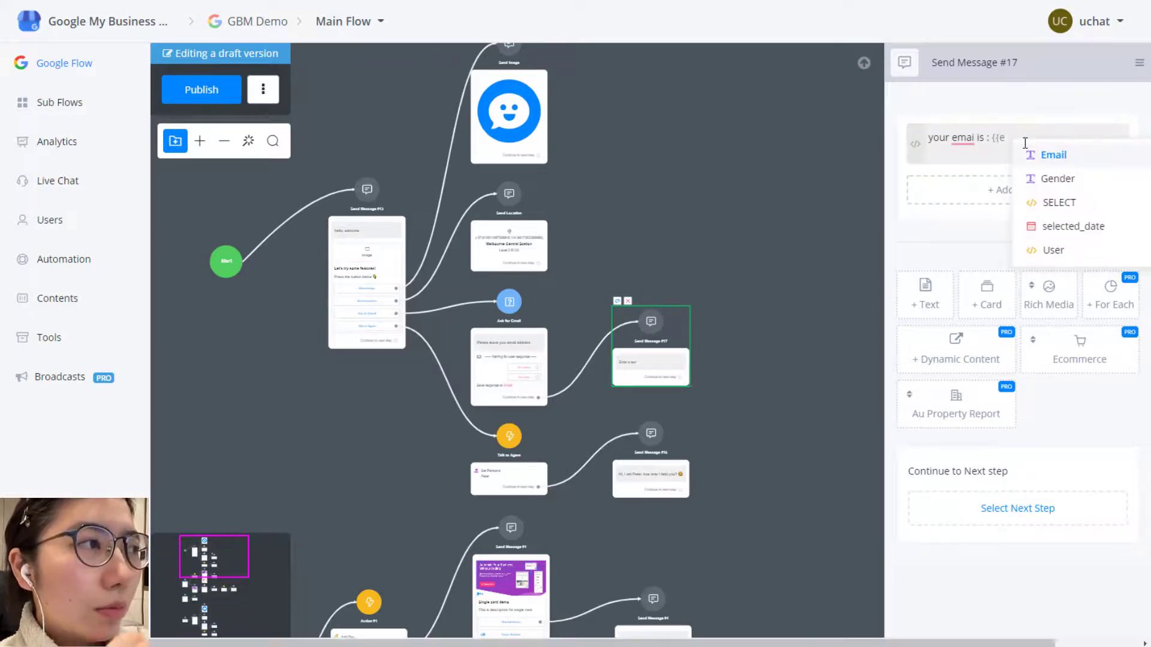
left_click(1061, 156)
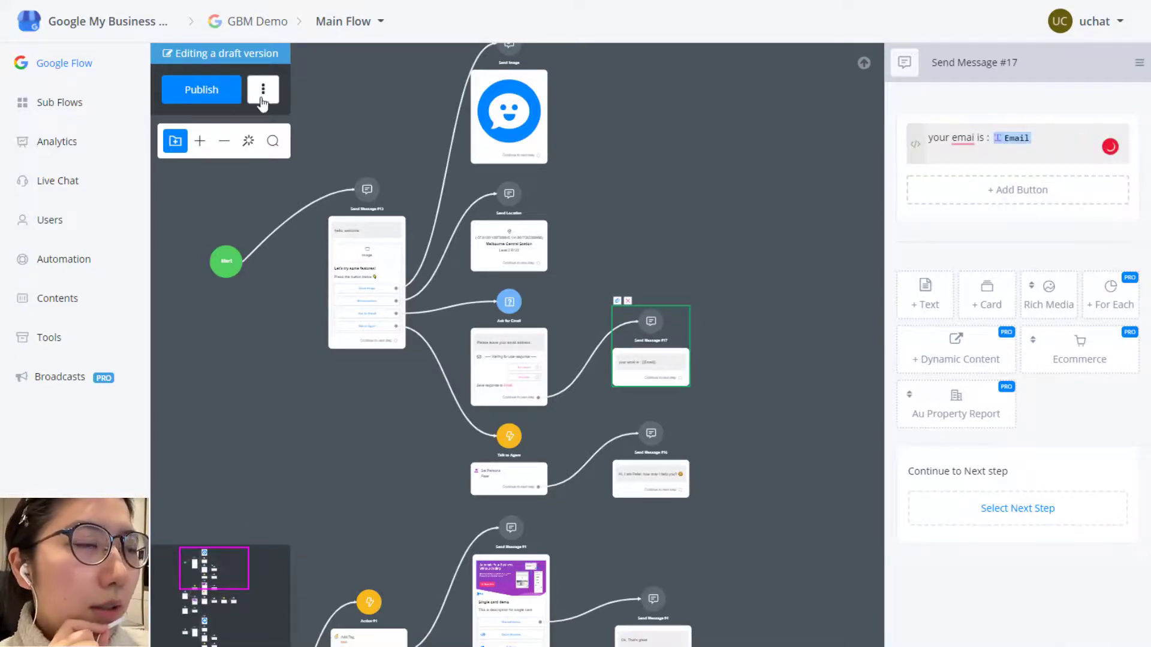
left_click(202, 90)
left_click(262, 89)
Step: Send 'hi' to restart the bot and choose Ask for Email
left_click(705, 166)
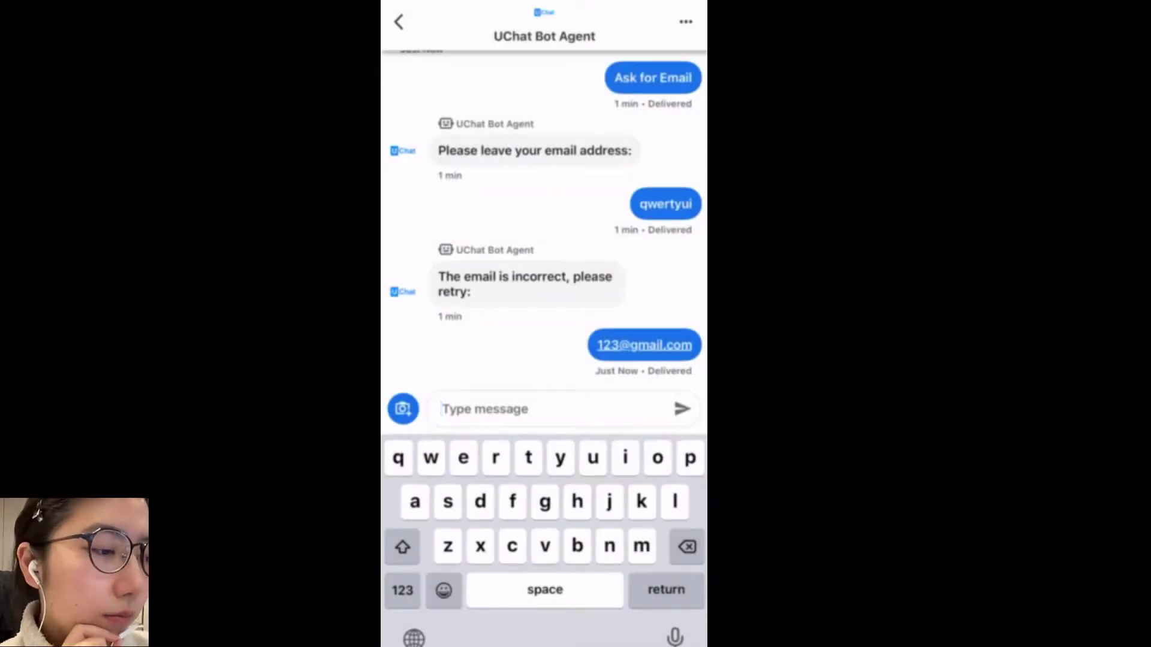
type("hi")
key("Return")
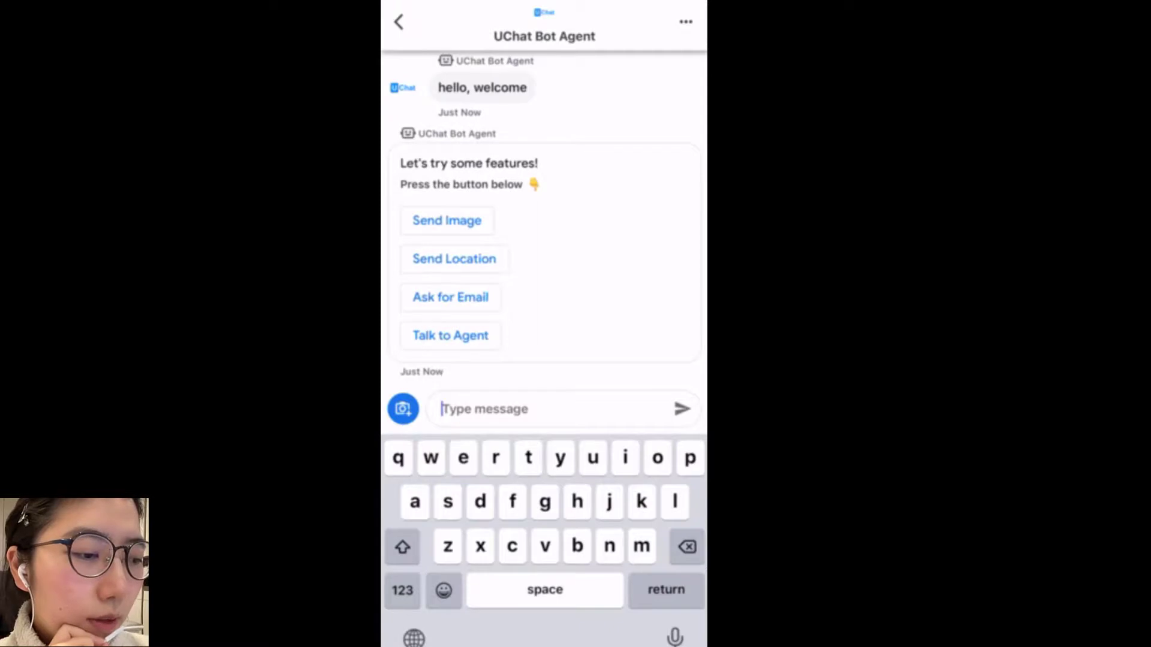
left_click(450, 297)
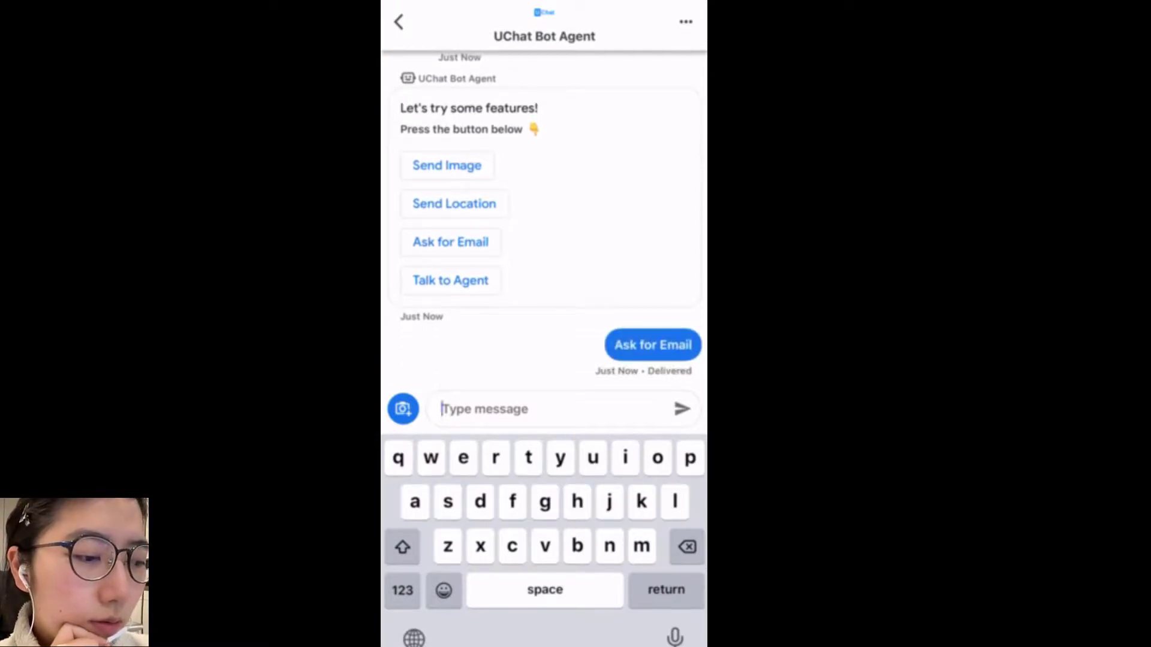
left_click(402, 590)
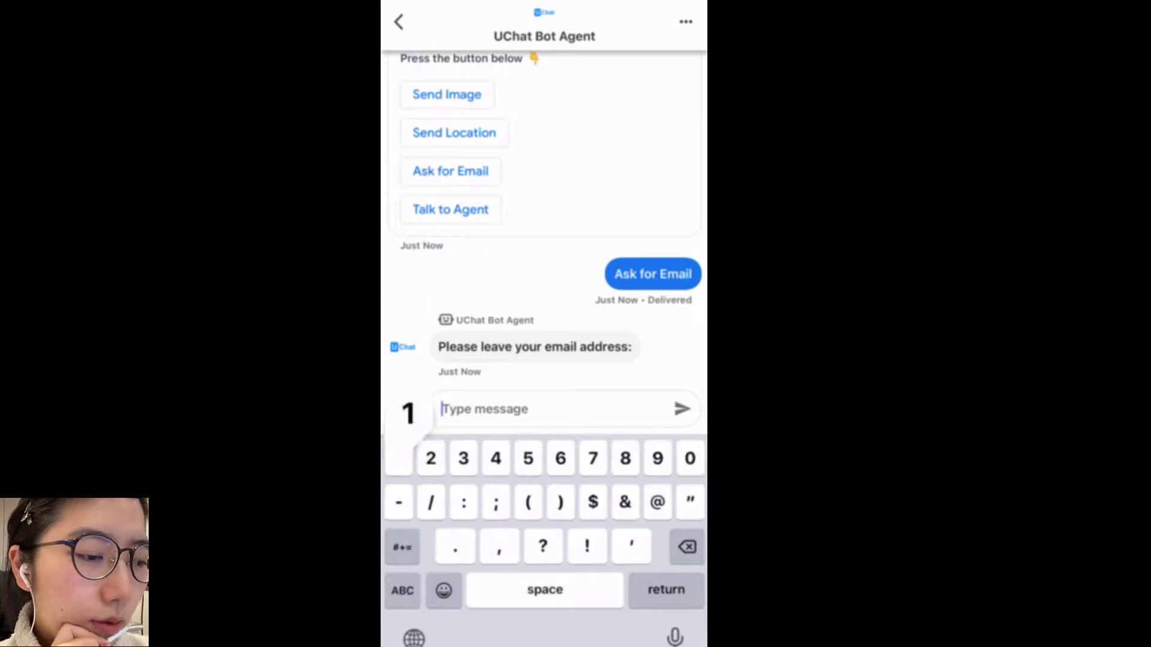
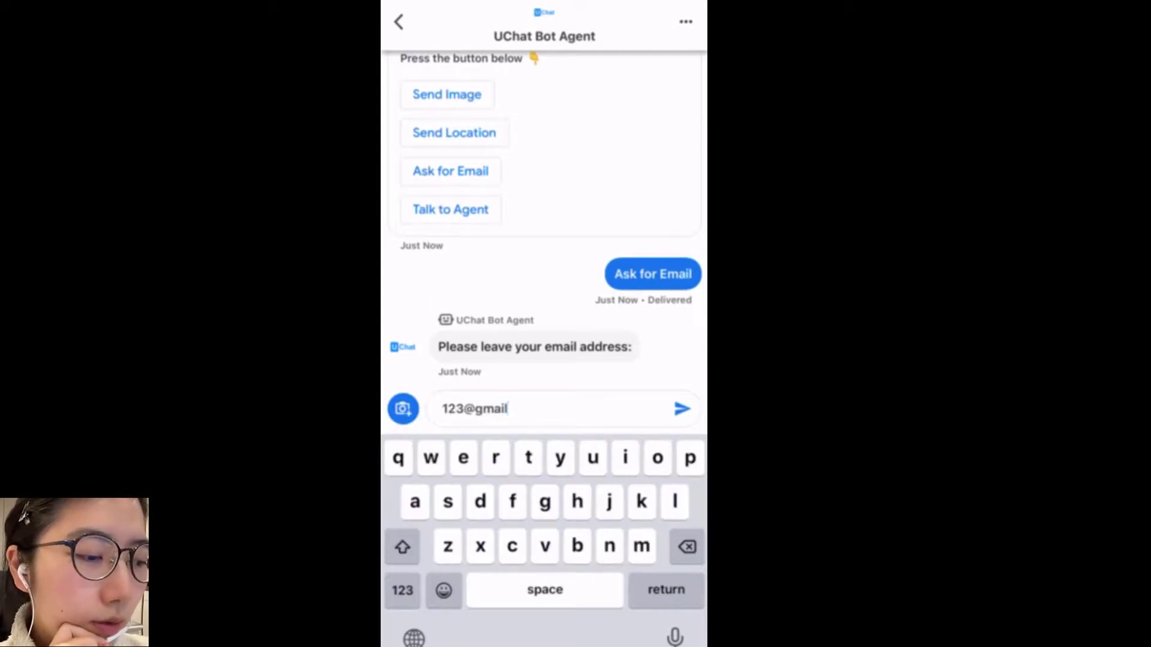
key("Return")
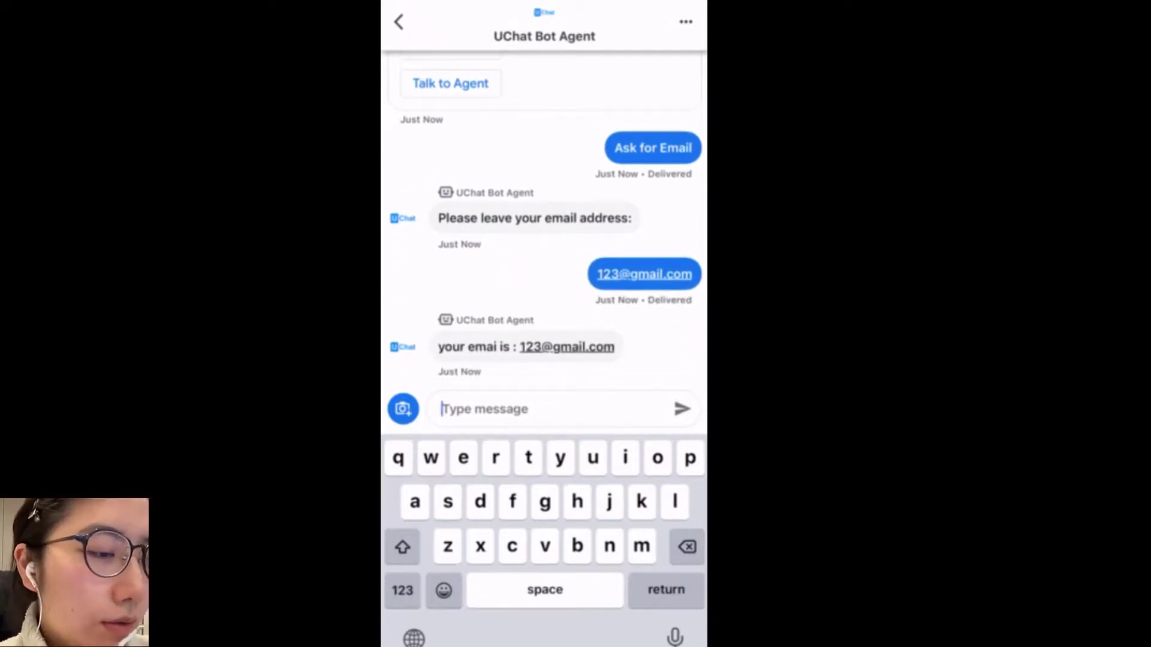
scroll(544, 225, "up", 2)
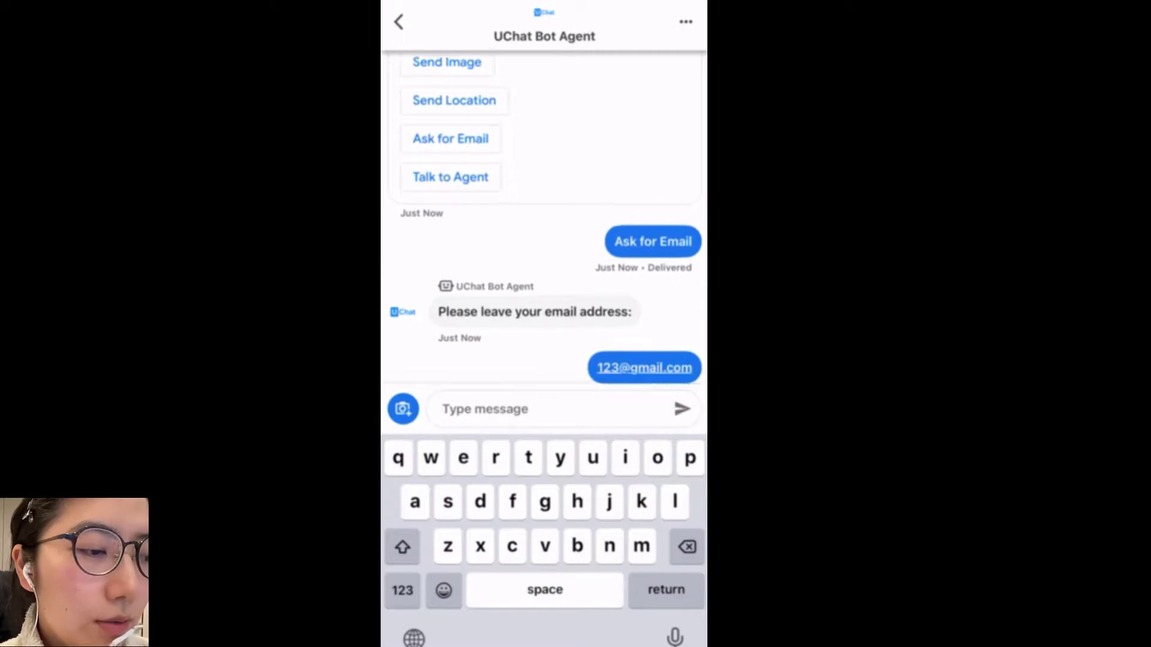
left_click(452, 177)
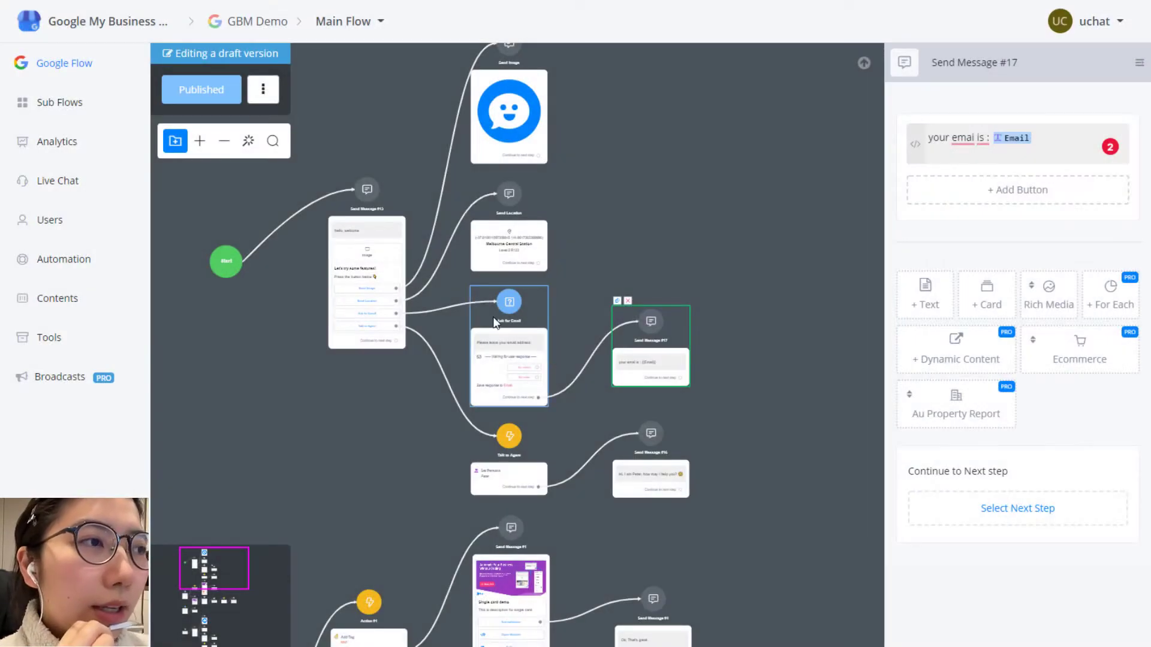
Step: Open Joyce's conversation in the Live Chat inbox and focus the reply box
left_click(248, 199)
left_click(73, 180)
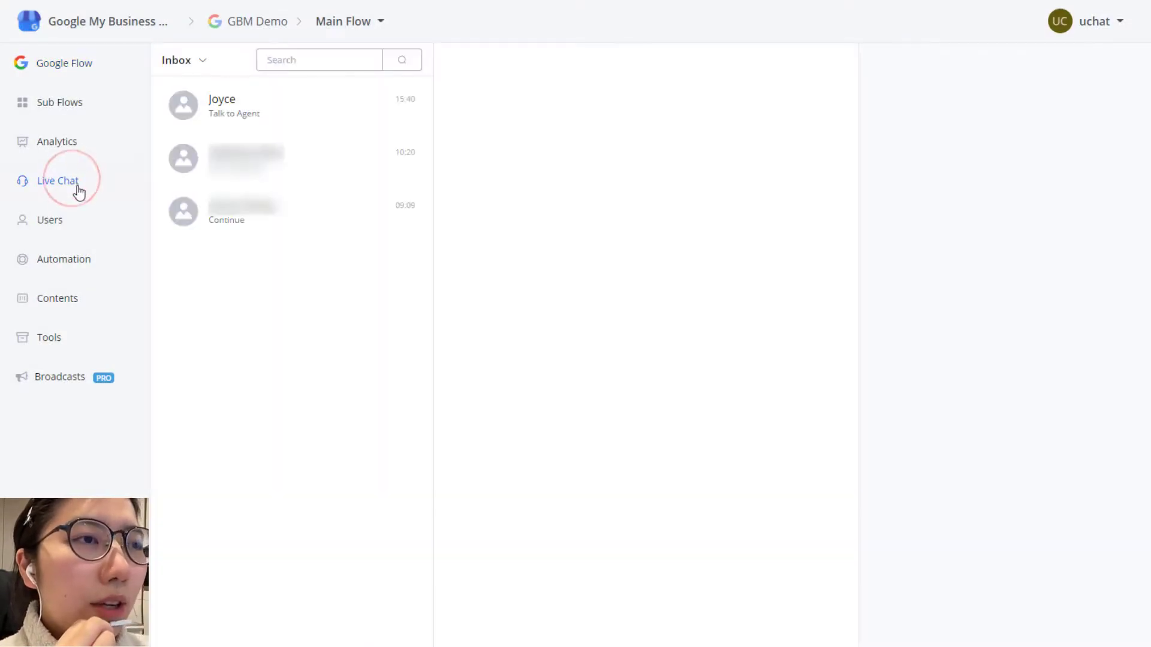
left_click(258, 104)
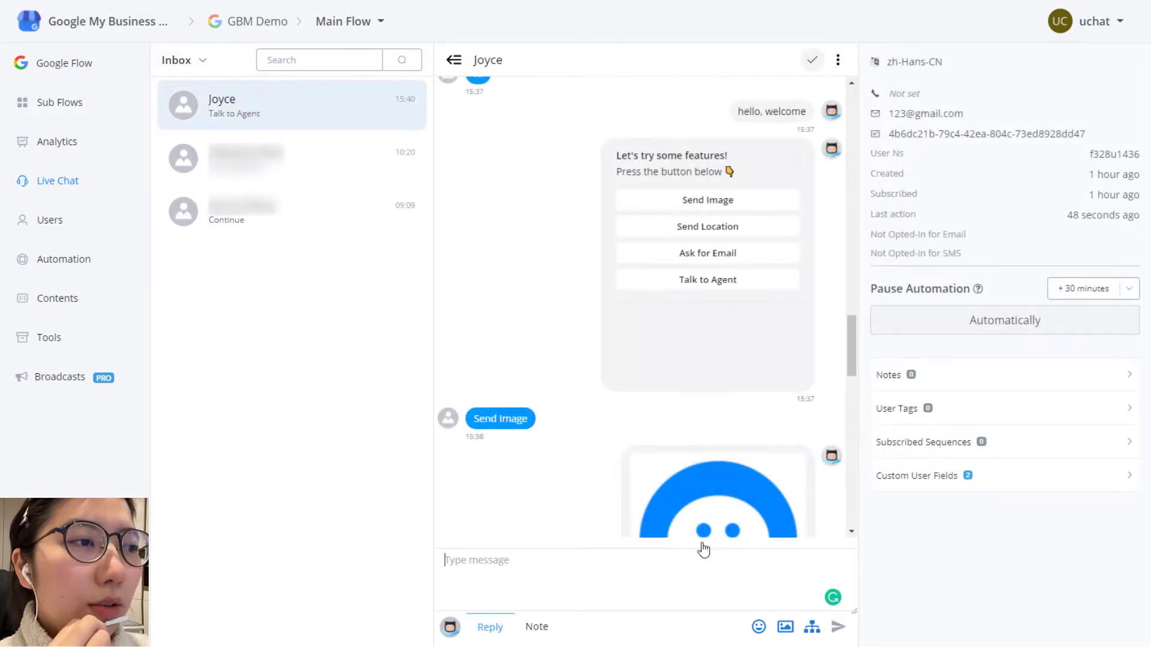
left_click(637, 583)
scroll(718, 478, "down", 5)
scroll(718, 478, "down", 2)
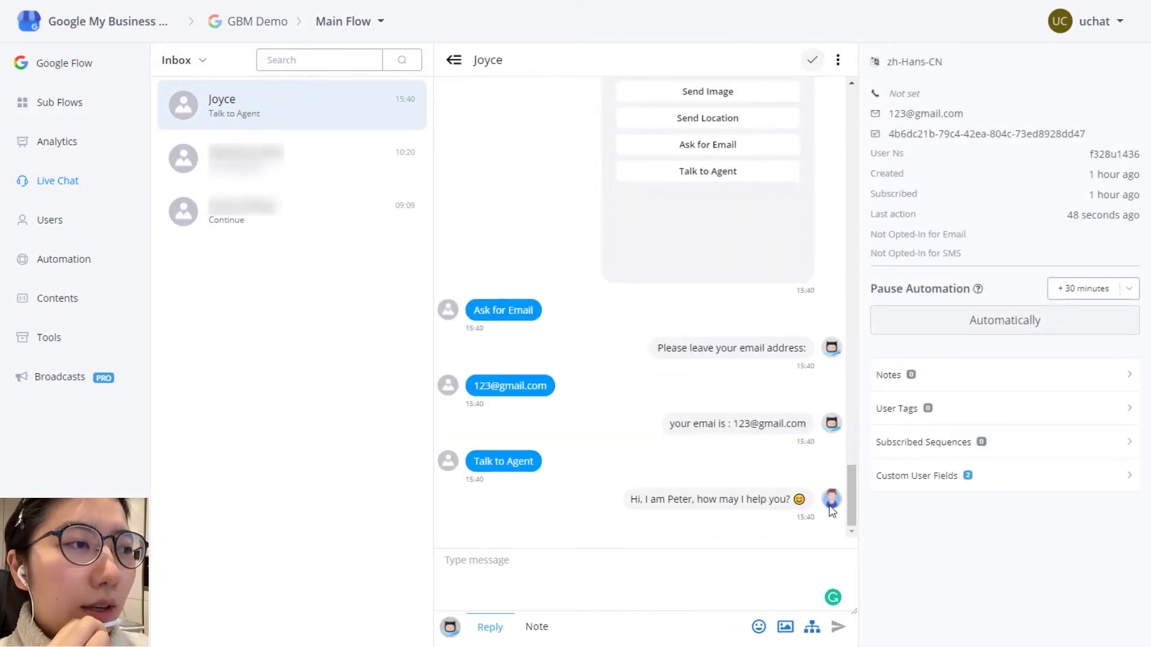
Step: Select the Peter persona as sender and send the reply 'hey joyce!'
left_click(450, 628)
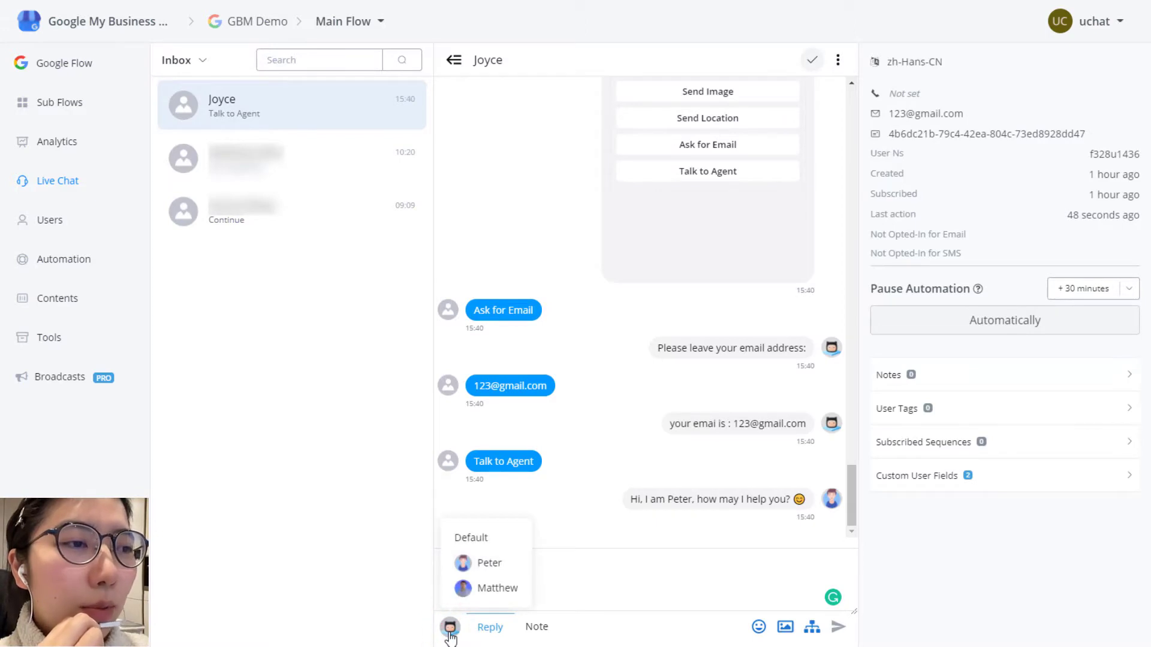
left_click(511, 562)
left_click(552, 568)
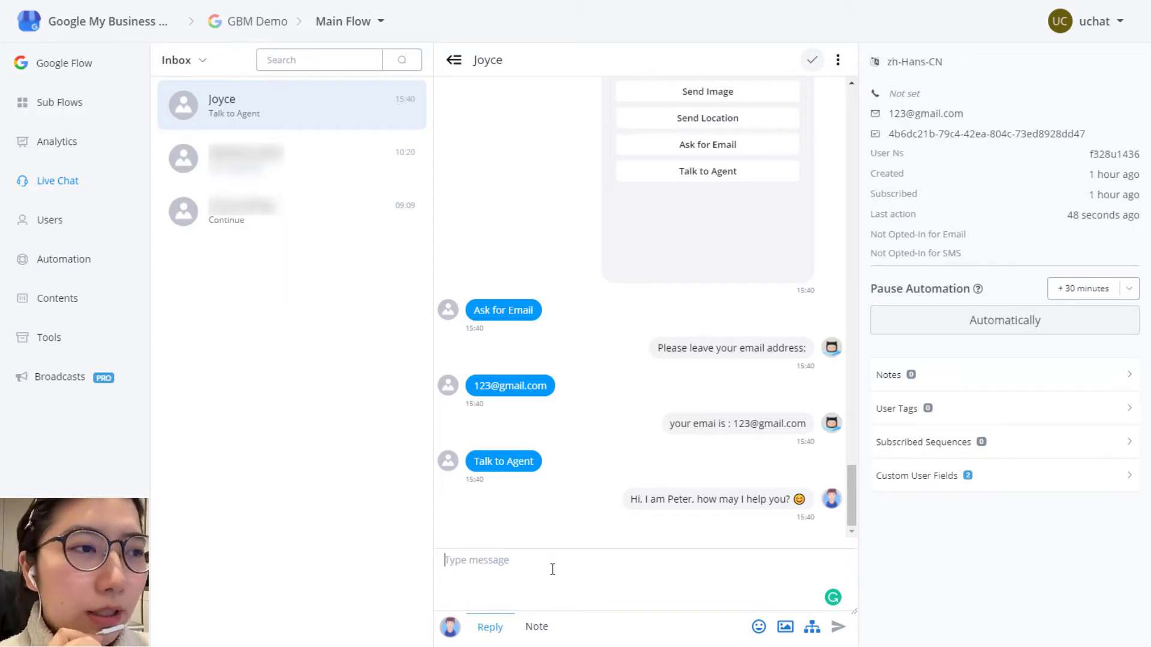
type("hey joyce")
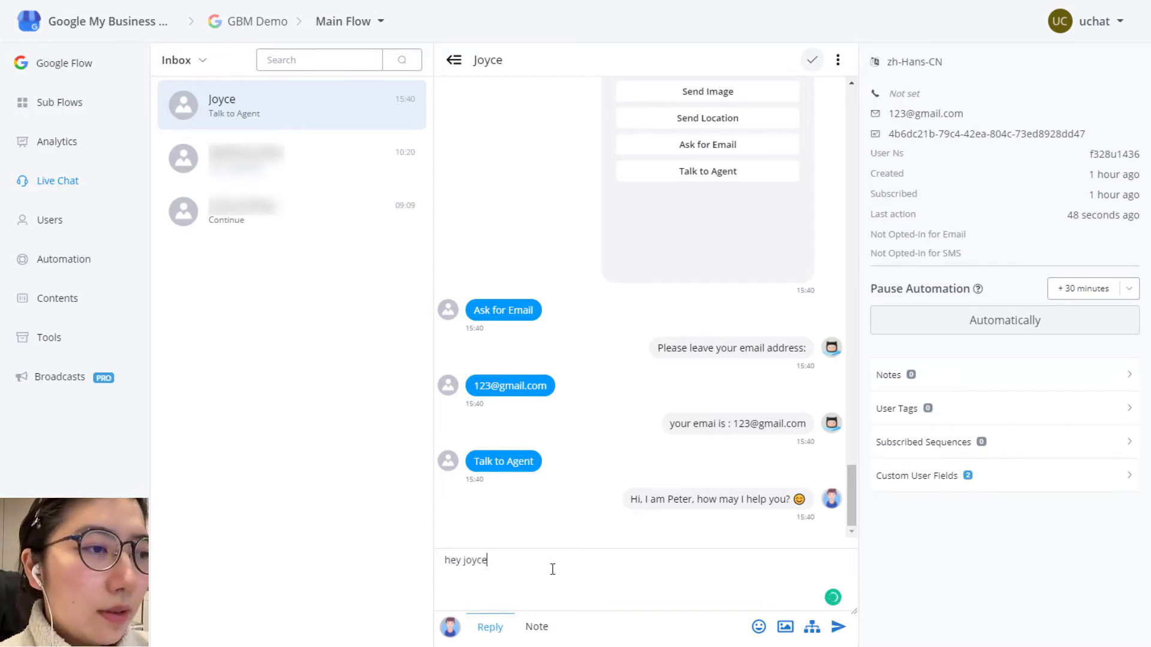
type("!")
key("Return")
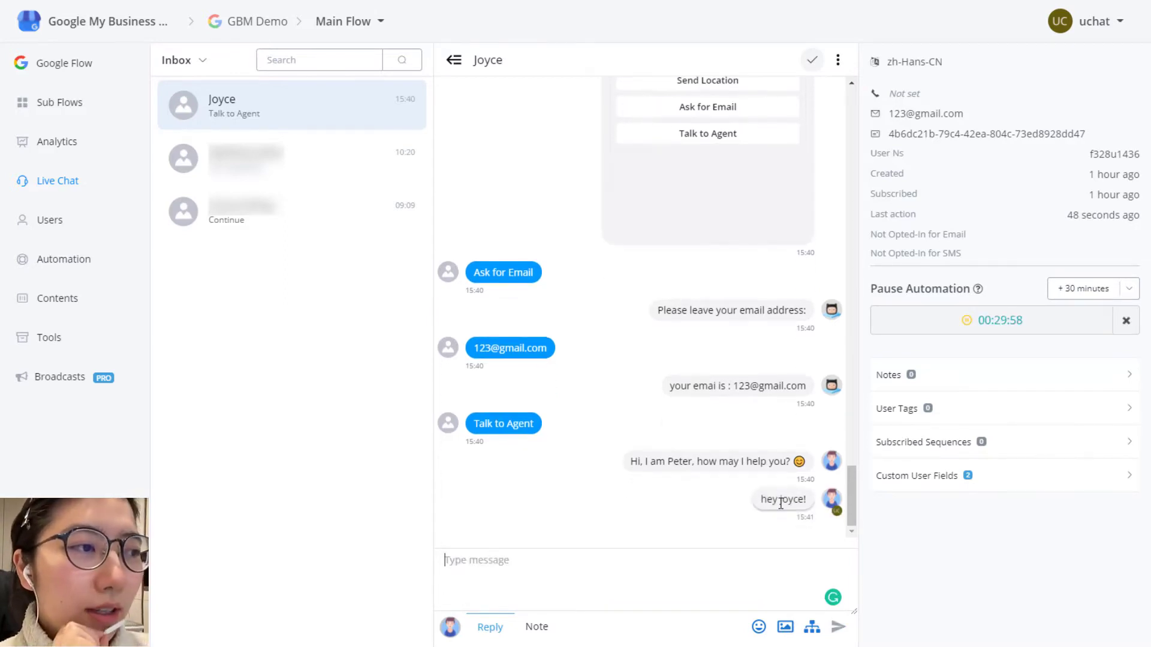